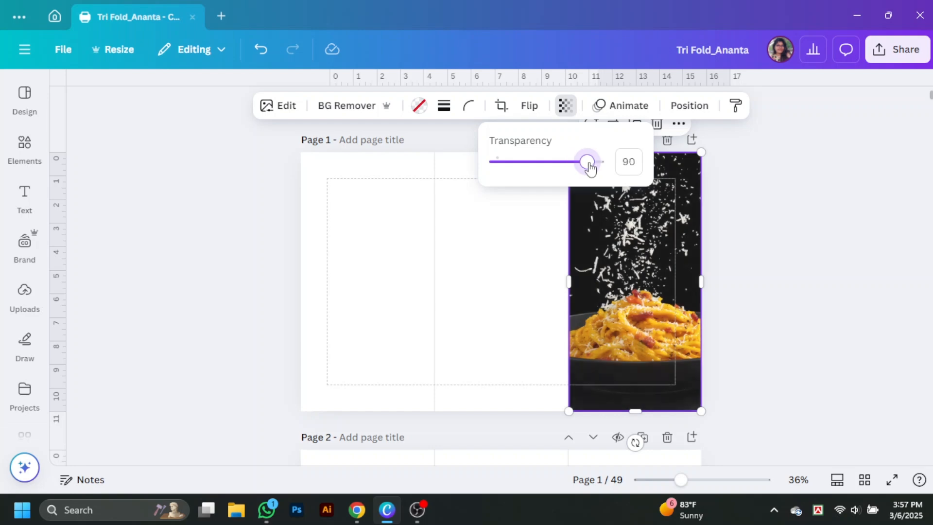
Step: Set the pasta photo in the right panel to full opacity (transparency 100)
click(781, 271)
click(22, 156)
Step: Add a black square and stretch it over the right panel's pasta photo
click(256, 96)
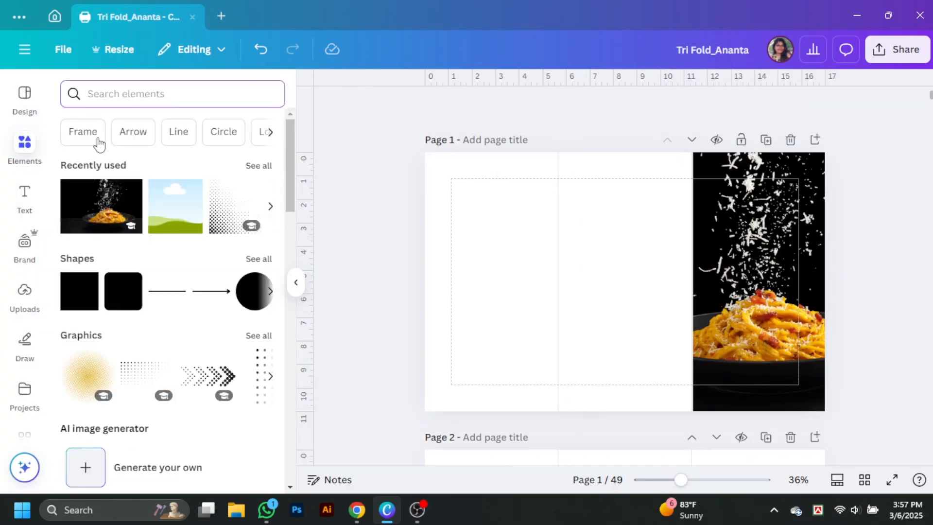
click(391, 106)
click(153, 151)
click(845, 327)
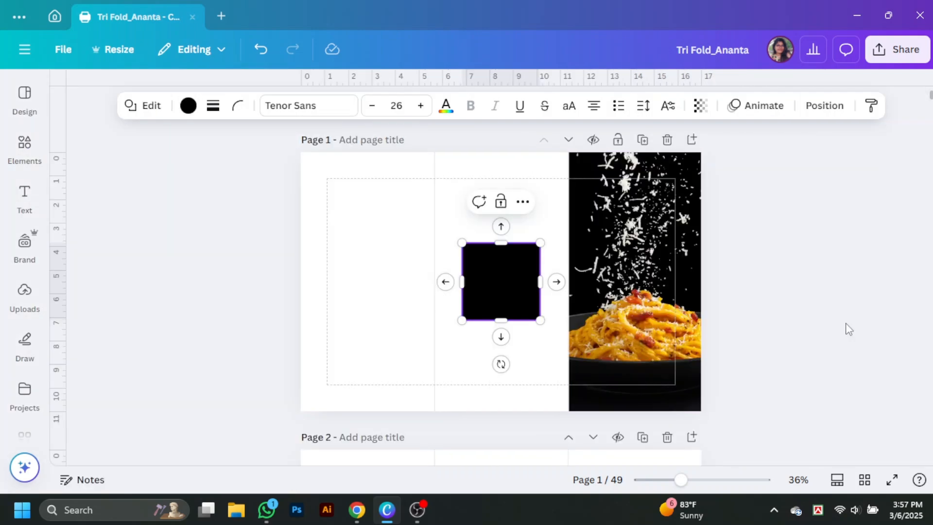
drag(484, 304, 590, 212)
drag(646, 189, 701, 191)
drag(635, 229, 635, 411)
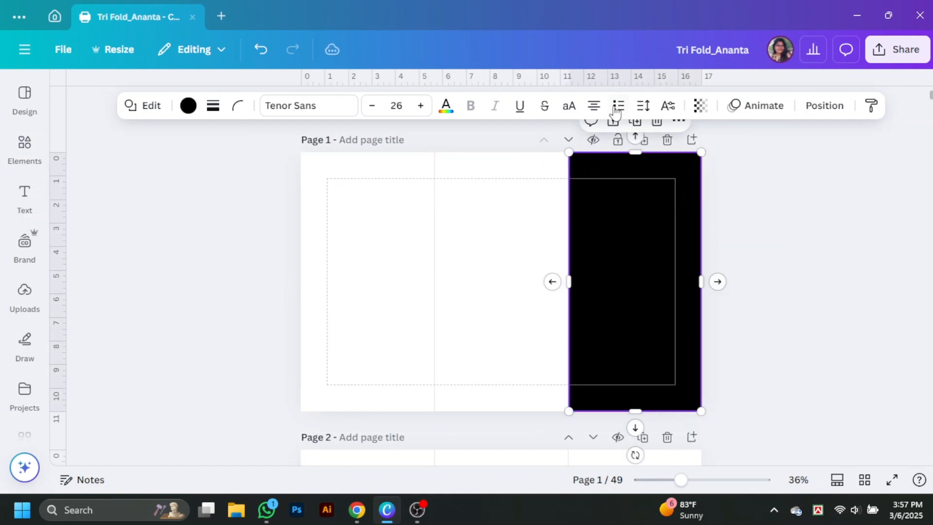
Step: Make the black square partly see-through and shift it onto the middle panel
click(700, 105)
drag(698, 162, 695, 168)
drag(652, 301, 473, 325)
Step: Try the Fresco filter, then the Classic black-and-white filter, on the pasta photo
click(287, 105)
scroll(162, 200, down, 4)
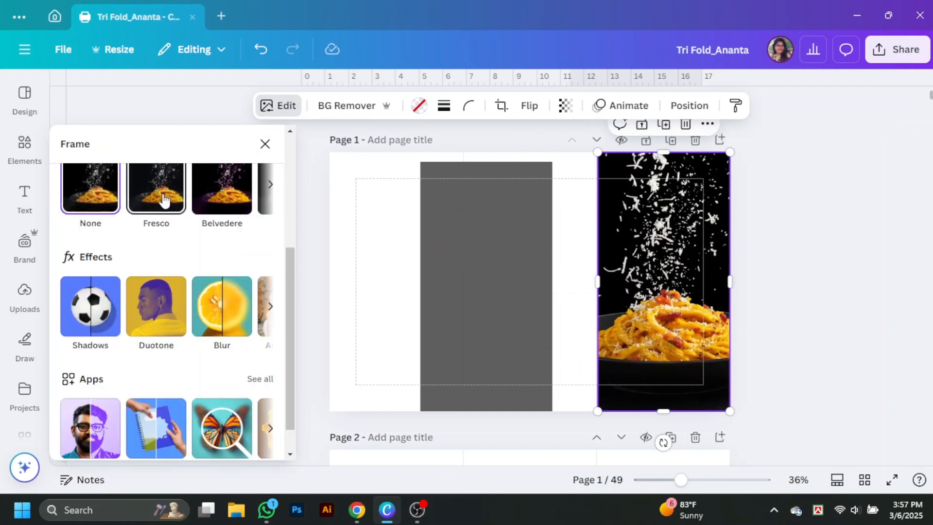
click(162, 200)
scroll(204, 324, up, 2)
scroll(179, 325, up, 2)
click(260, 254)
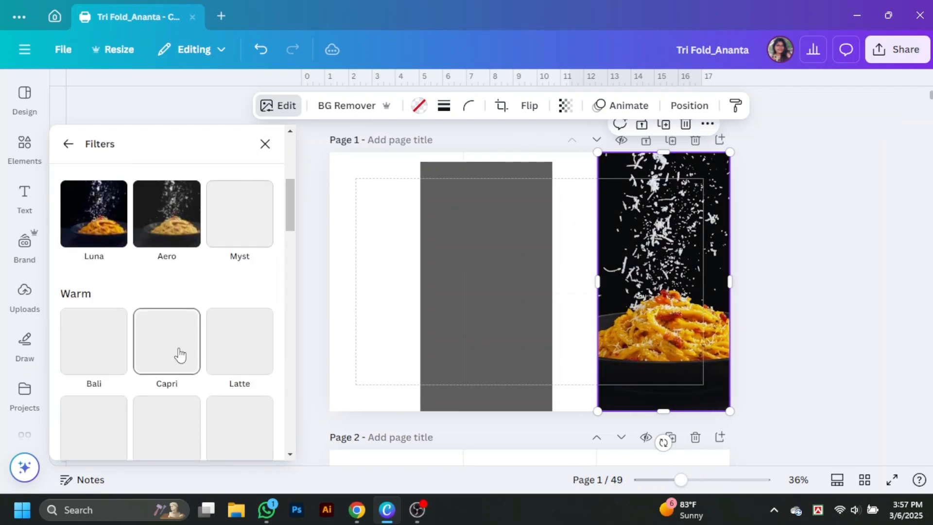
scroll(180, 353, down, 5)
scroll(183, 353, down, 8)
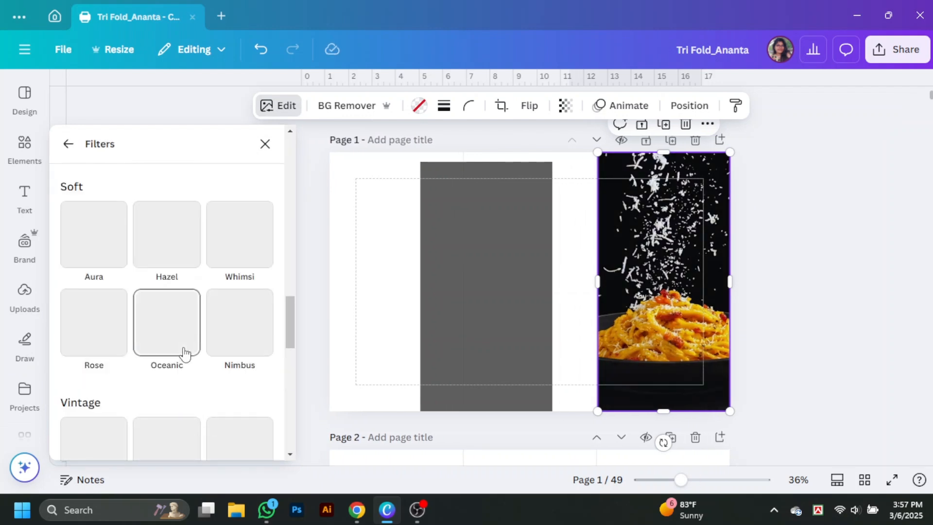
scroll(185, 354, down, 5)
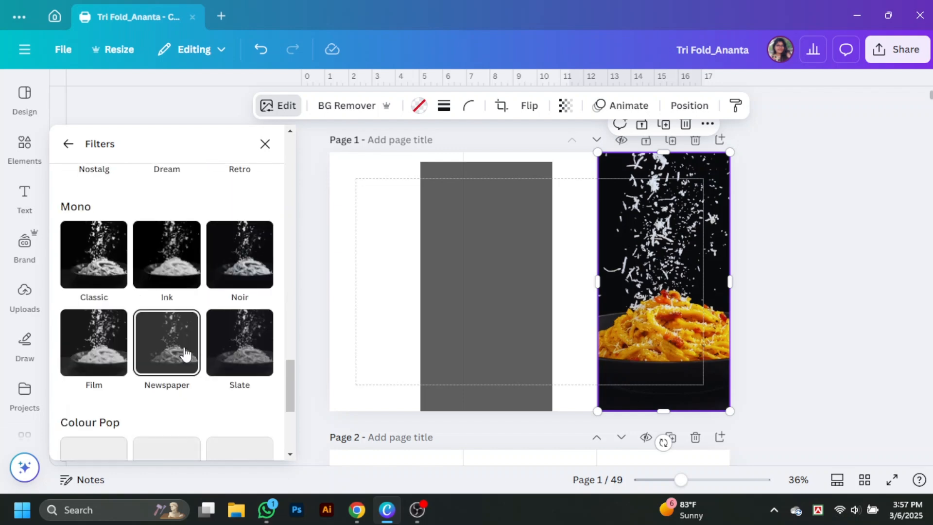
click(94, 254)
click(450, 316)
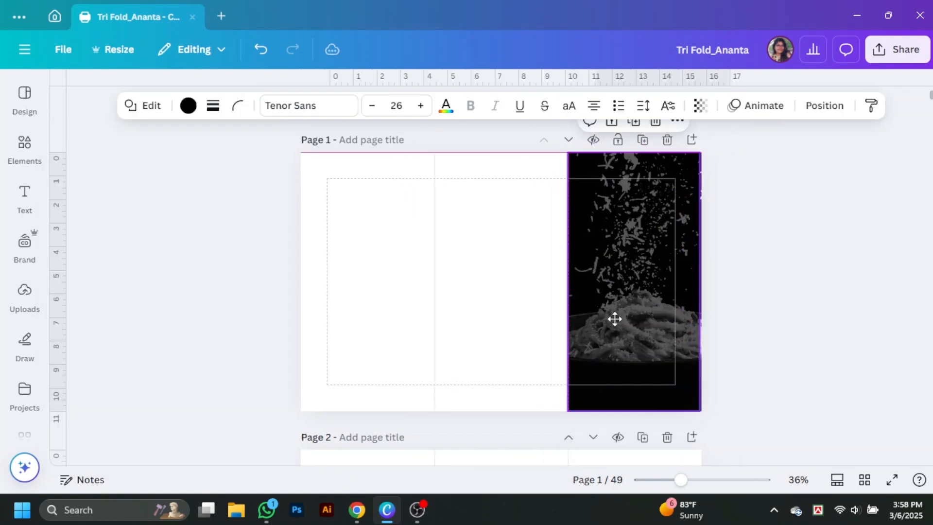
Step: Move the dark overlay further left and remove the photo's filter to restore its colour
click(775, 268)
drag(668, 310, 427, 317)
click(632, 282)
click(284, 106)
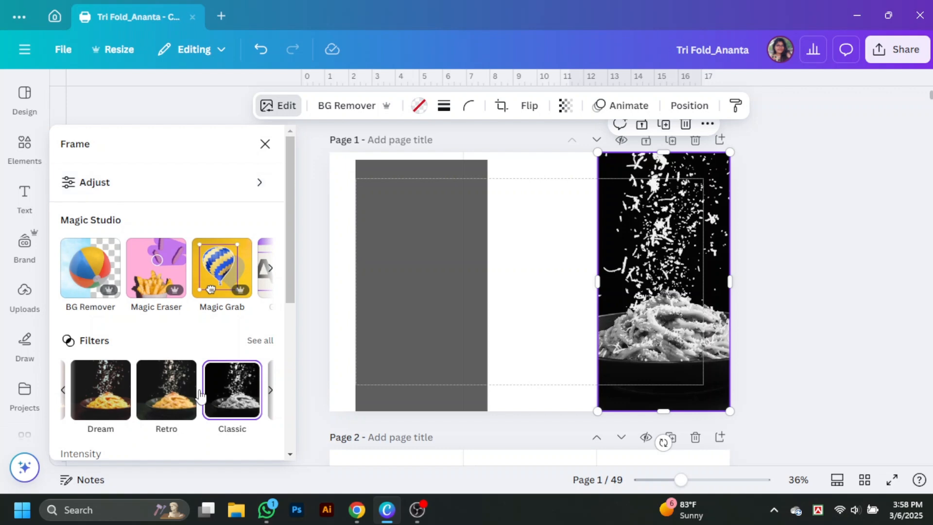
scroll(215, 400, down, 5)
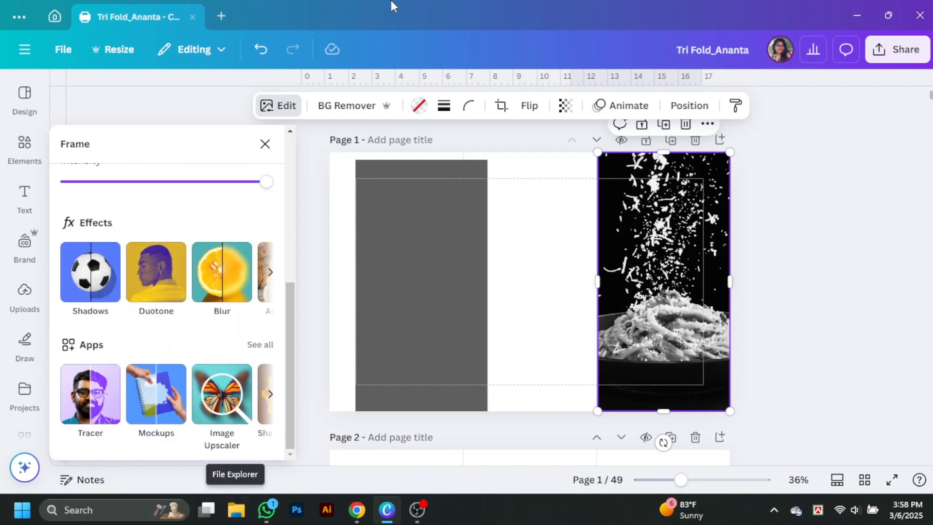
scroll(196, 301, up, 4)
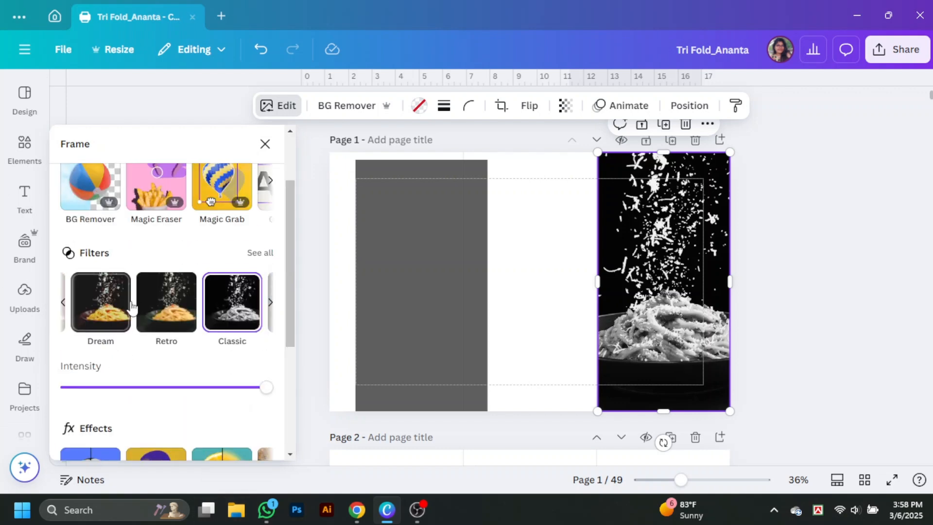
click(260, 253)
click(94, 202)
click(284, 111)
Step: Try colour and light adjustments on the pasta photo, then undo them
click(285, 110)
click(166, 178)
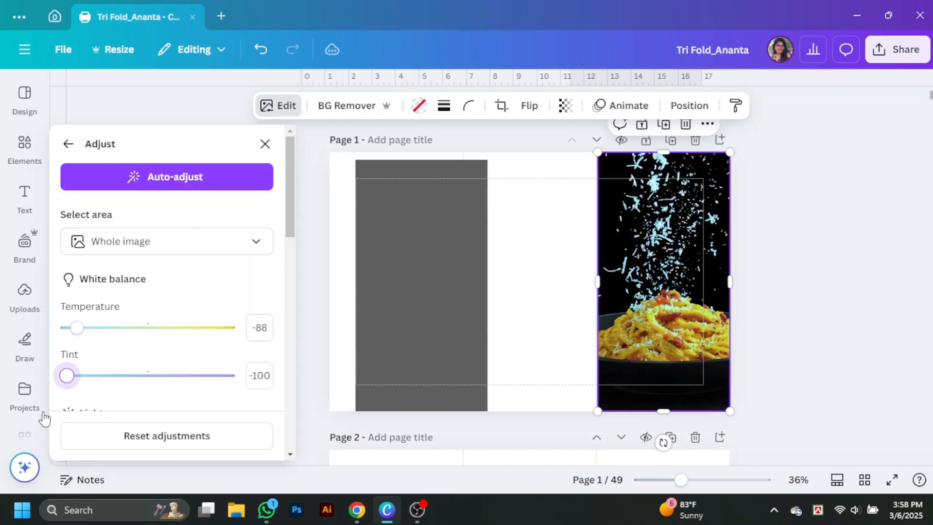
scroll(145, 340, down, 3)
drag(147, 324, 187, 325)
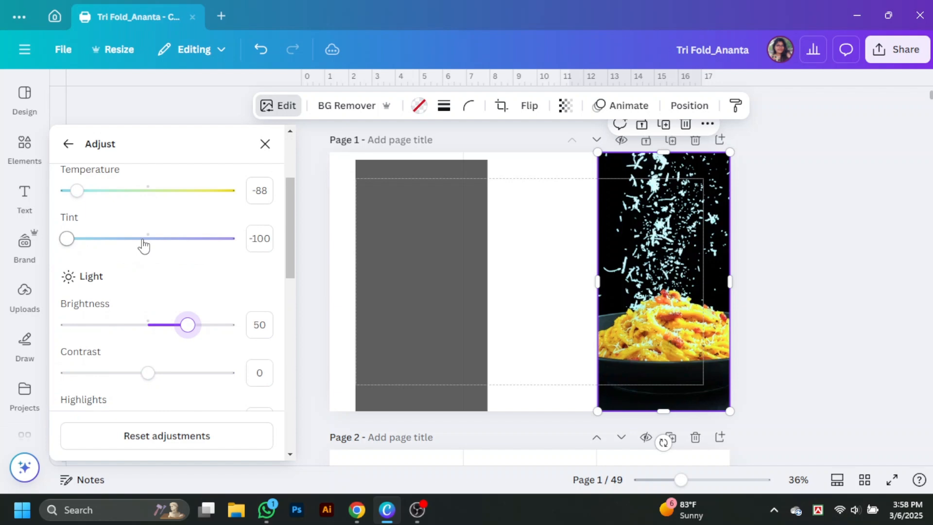
click(258, 50)
click(260, 51)
click(262, 53)
click(777, 274)
Step: Lay the grey rectangle back over the pasta photo with transparency 67
drag(422, 325, 660, 318)
click(699, 106)
drag(737, 161, 699, 162)
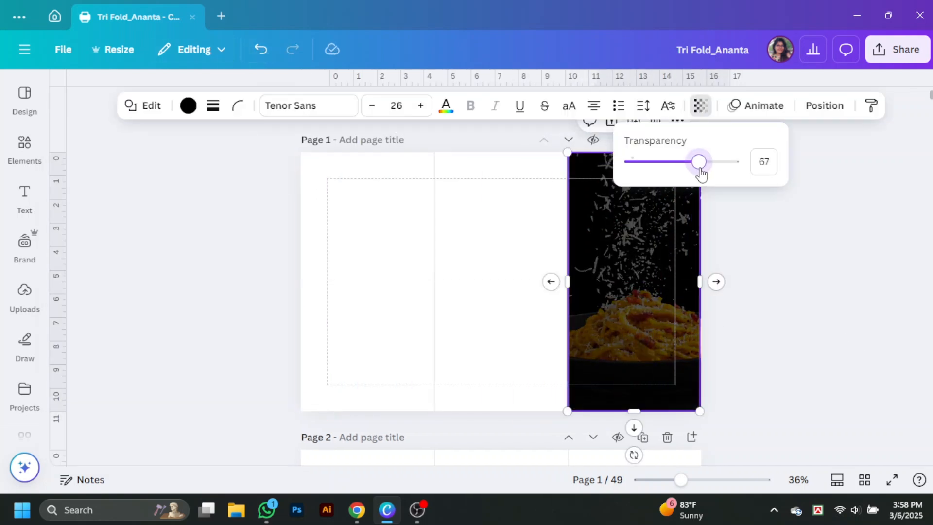
click(825, 287)
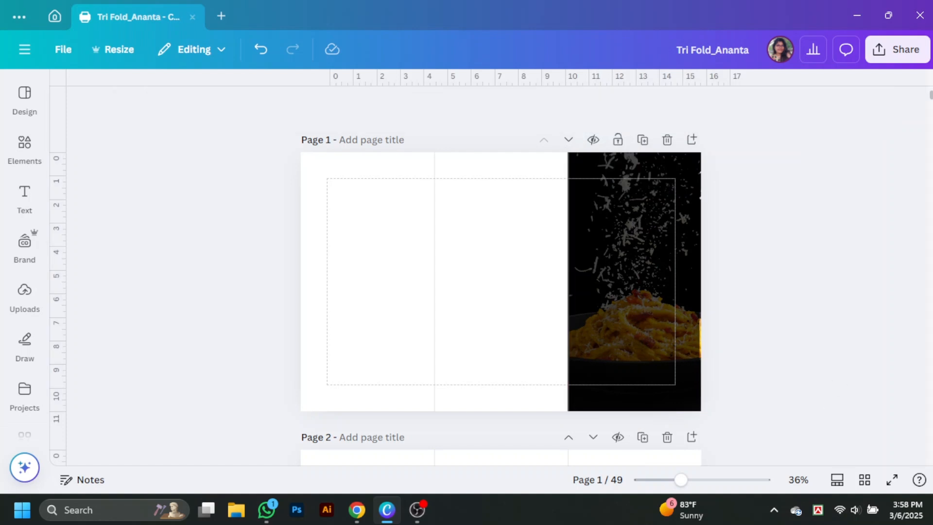
Step: Move the grey rectangle into the middle panel and snap it to the panel guides
drag(660, 356, 528, 356)
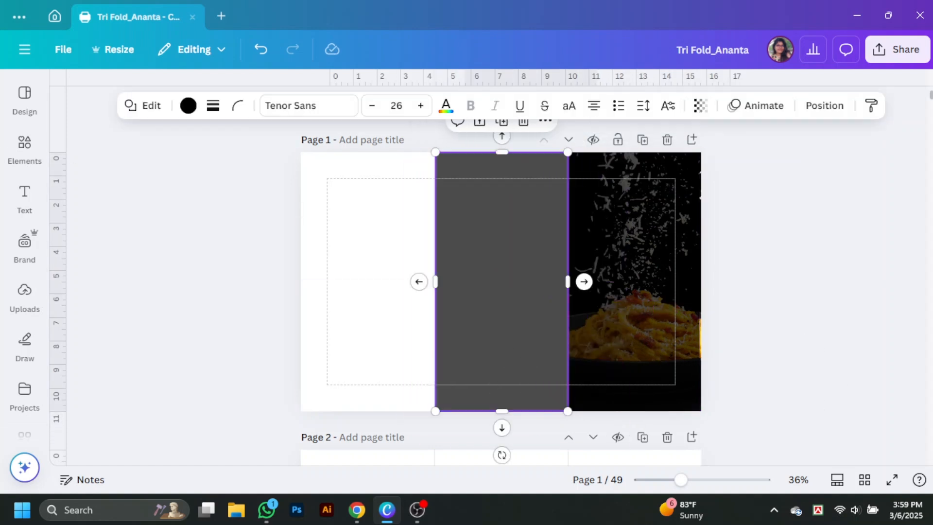
click(812, 302)
drag(487, 293, 569, 283)
click(814, 310)
click(534, 218)
Step: Try peach, yellow and orange colours on the middle-panel rectangle
click(188, 105)
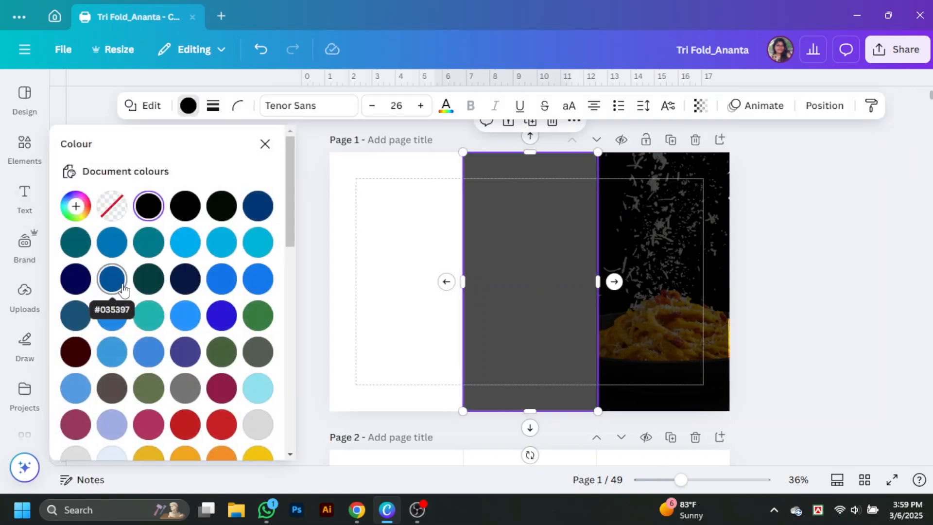
scroll(150, 275, down, 5)
click(185, 260)
click(421, 245)
click(532, 249)
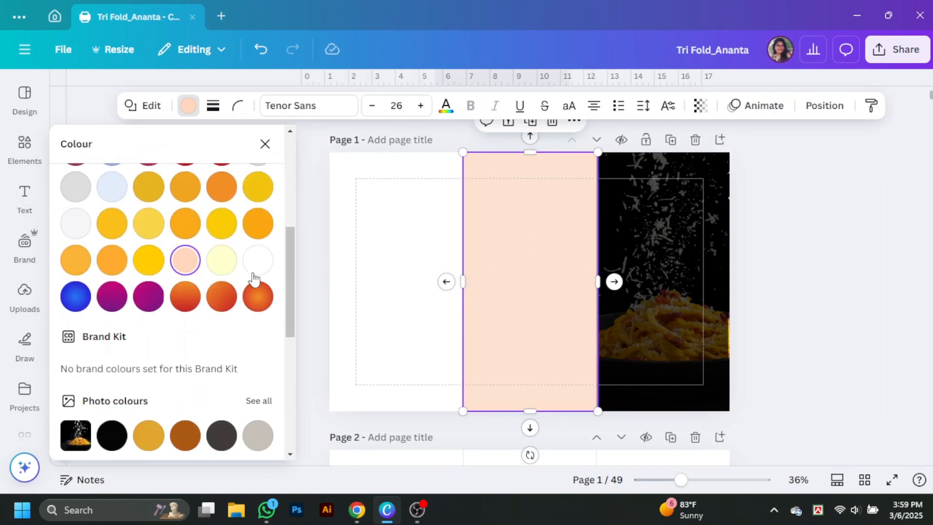
click(148, 260)
click(111, 260)
click(427, 281)
click(486, 280)
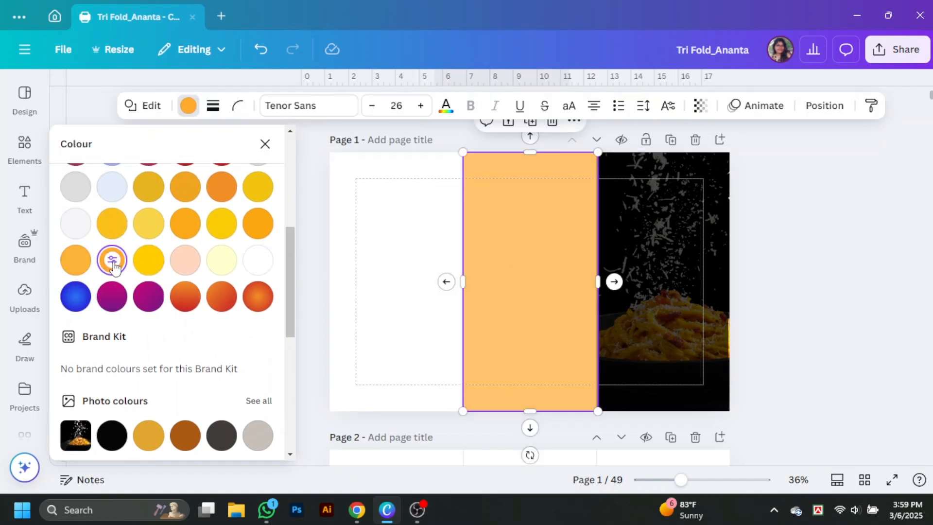
click(185, 260)
click(796, 275)
click(527, 233)
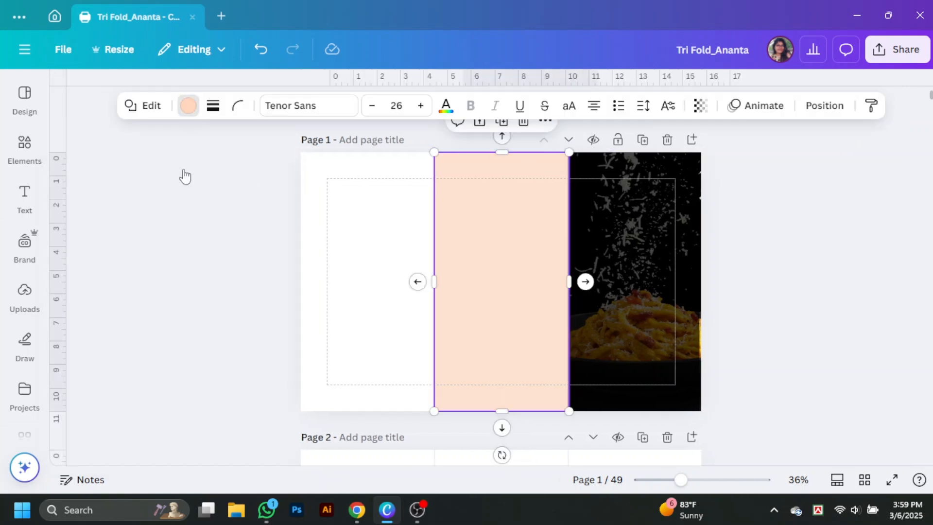
Step: Colour the rectangle pale yellow #ffffcc
click(188, 105)
scroll(160, 291, down, 4)
click(151, 331)
click(221, 330)
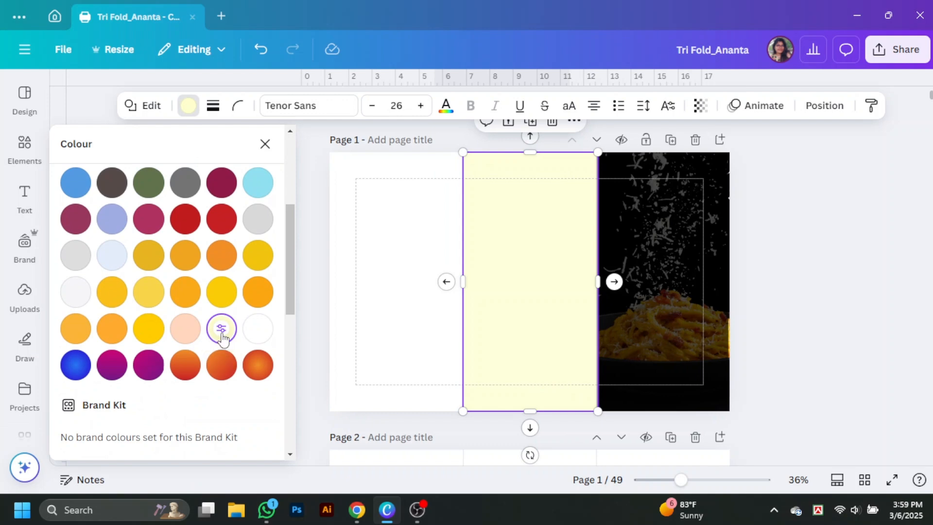
click(221, 329)
click(865, 267)
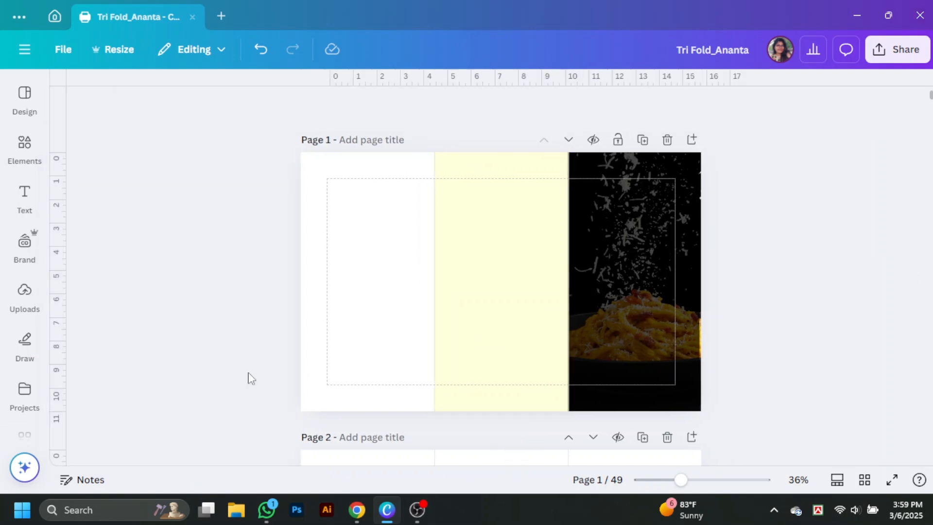
click(25, 146)
Step: Search 'food backg' and place a food-doodle pattern, enlarged to 12.4 × 12.4, on the middle panel
text(food)
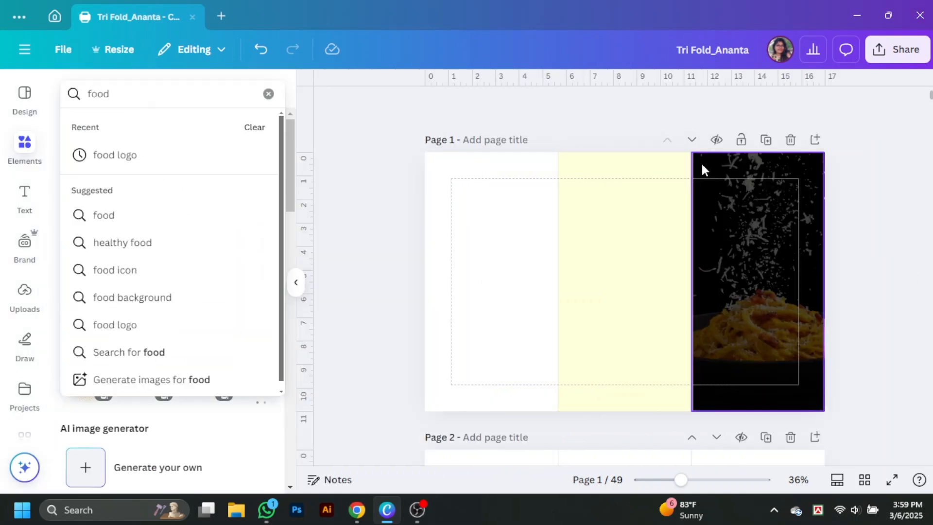
text( background)
key(Return)
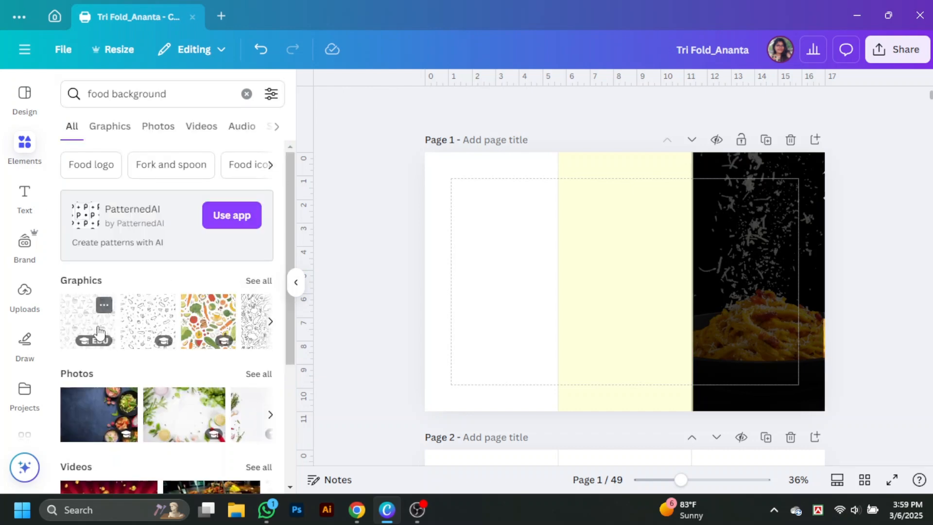
click(96, 327)
click(645, 200)
click(152, 323)
drag(500, 281, 485, 202)
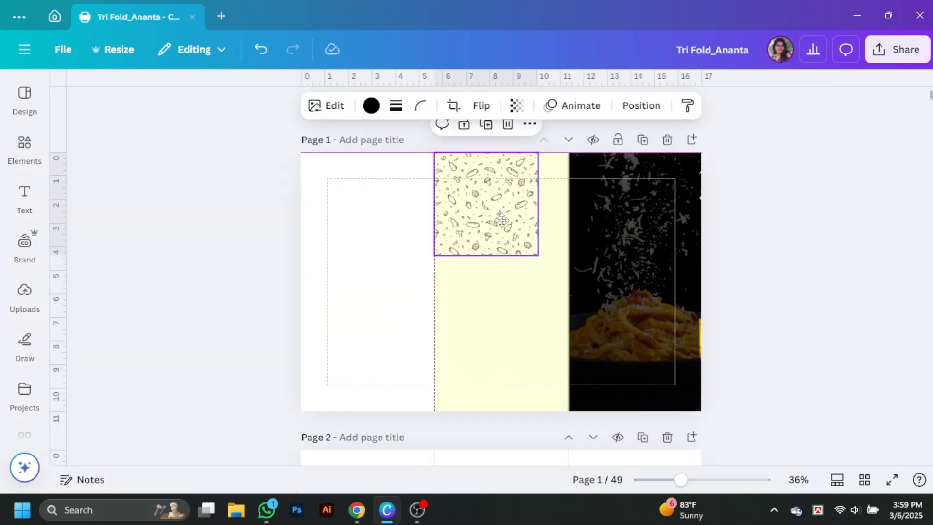
mouse_move(537, 254)
mouse_down()
mouse_move(575, 308)
mouse_move(724, 444)
mouse_move(710, 428)
mouse_up()
Step: Send the doodle graphic backward behind the yellow rectangle and realign the yellow panel
right_click(670, 251)
mouse_move(705, 254)
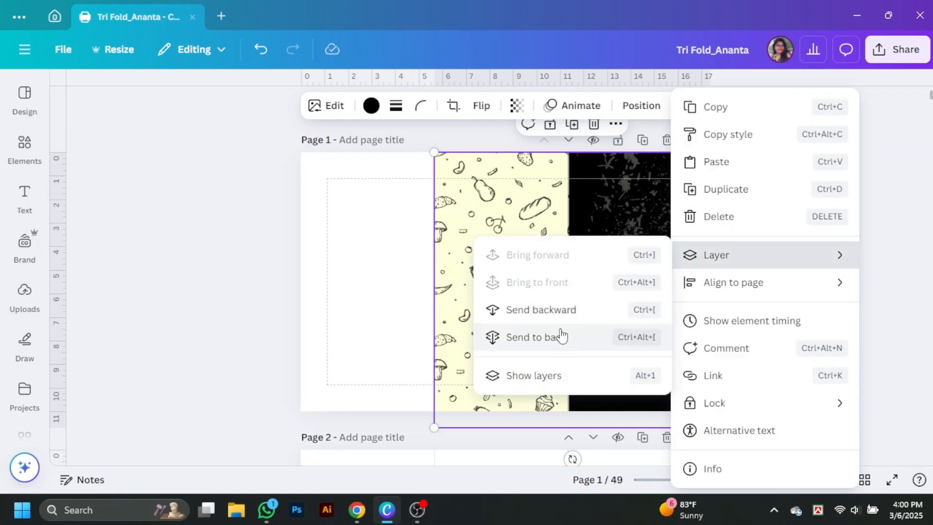
click(559, 309)
click(805, 305)
click(505, 233)
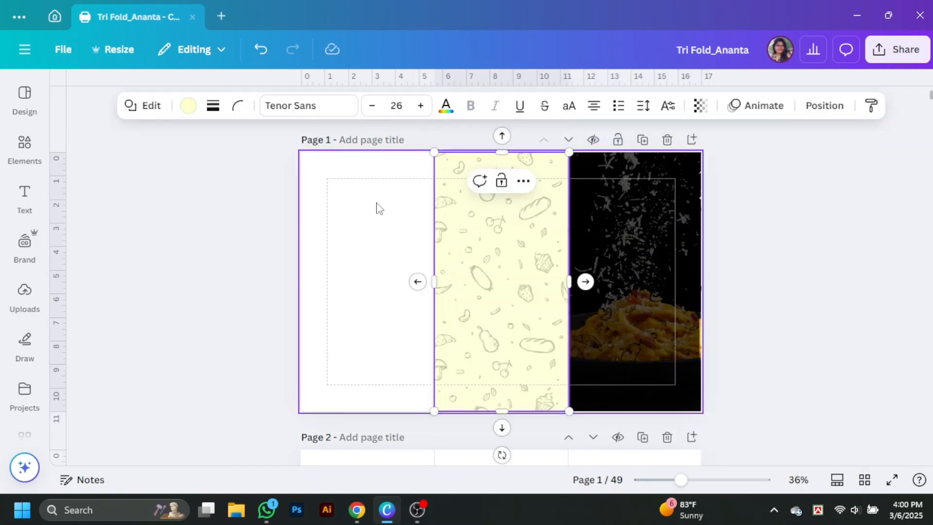
click(811, 216)
drag(527, 222, 531, 222)
drag(466, 251, 382, 251)
click(523, 240)
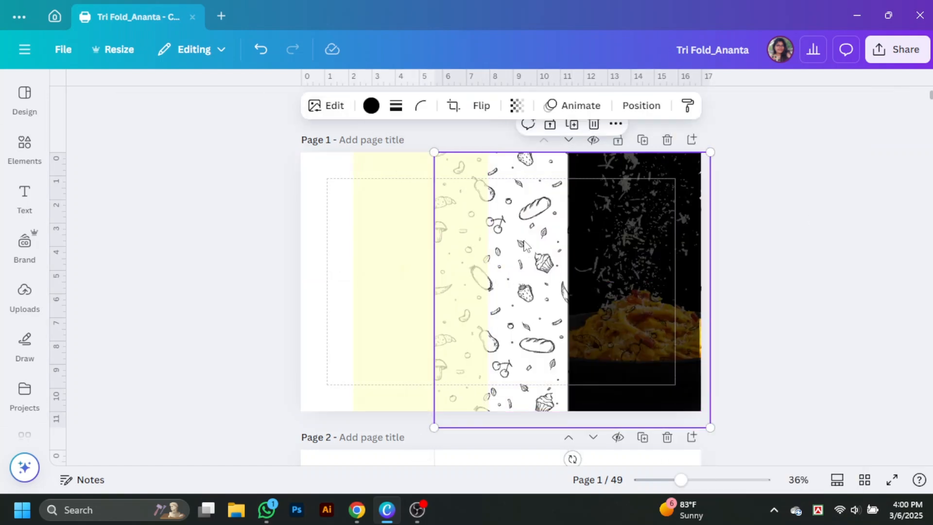
Step: Recolour the doodle lines orange and send the pattern to the back
click(371, 108)
scroll(122, 230, down, 3)
click(185, 324)
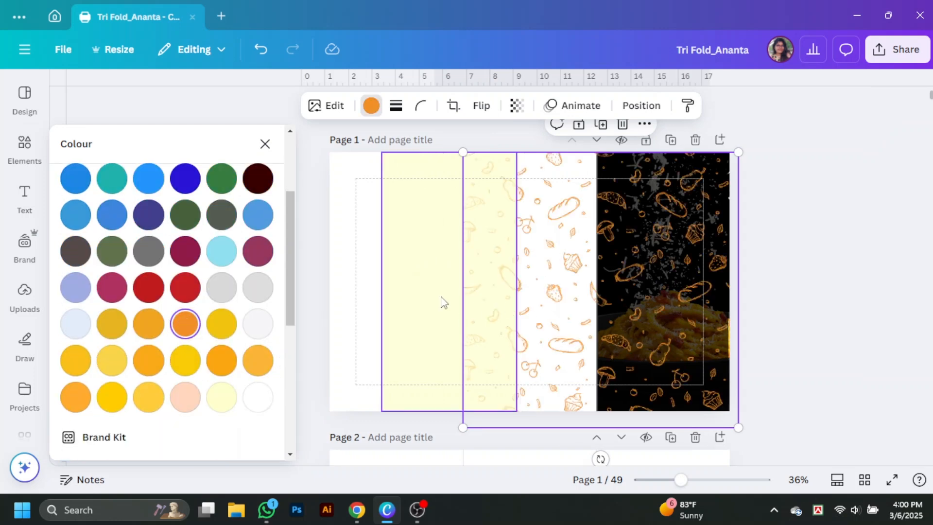
mouse_move(441, 302)
mouse_down()
mouse_move(500, 296)
mouse_move(436, 296)
mouse_move(472, 304)
mouse_up()
right_click(558, 291)
mouse_move(730, 259)
click(510, 340)
click(814, 269)
click(771, 291)
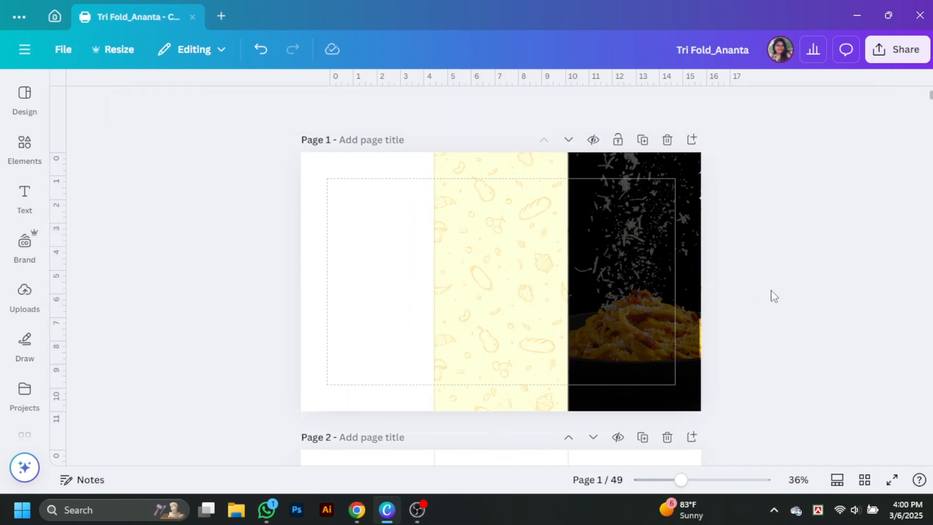
Step: Zoom in and nudge the dark overlay on the right fold slightly right
drag(681, 480, 698, 480)
click(814, 394)
drag(814, 395, 816, 394)
click(912, 379)
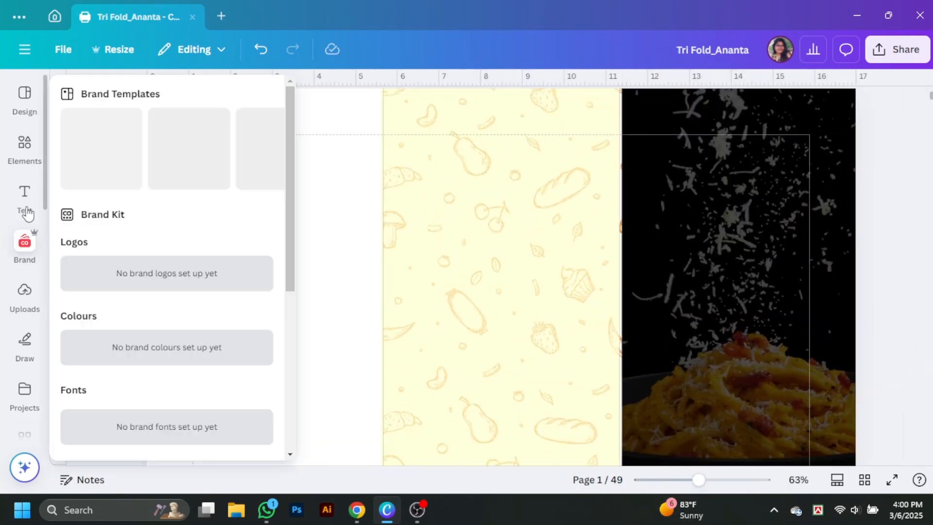
Step: Add a heading reading 'Italian', made uppercase in Montserrat
click(27, 213)
click(133, 241)
text(It)
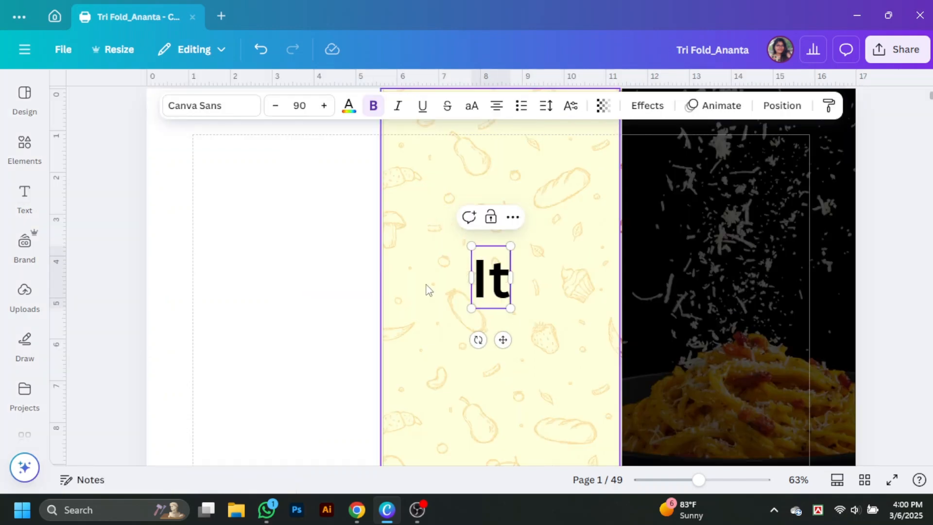
text(alian)
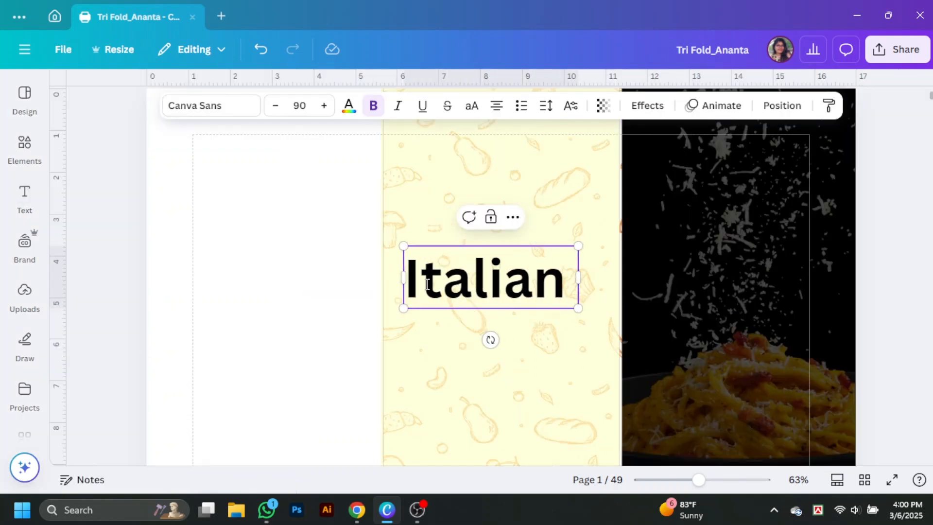
click(470, 106)
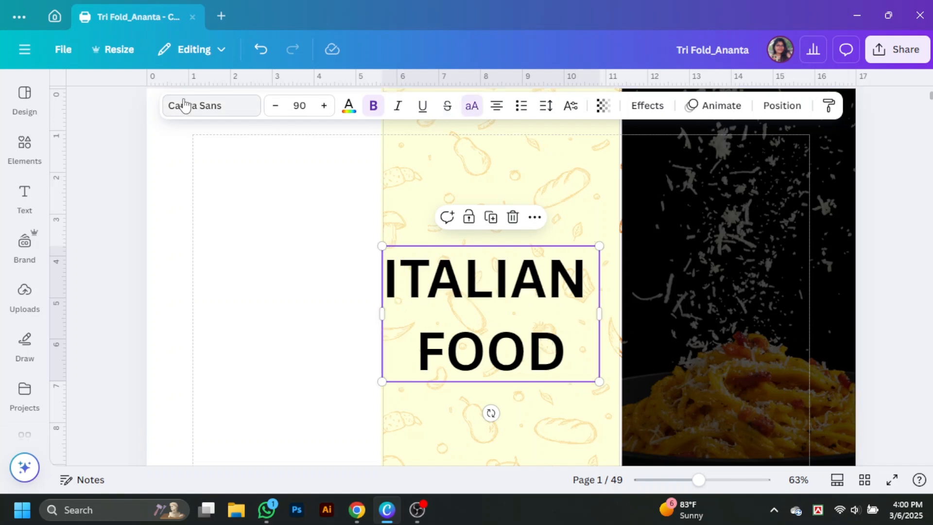
click(185, 105)
scroll(171, 354, down, 2)
scroll(171, 336, down, 5)
click(154, 256)
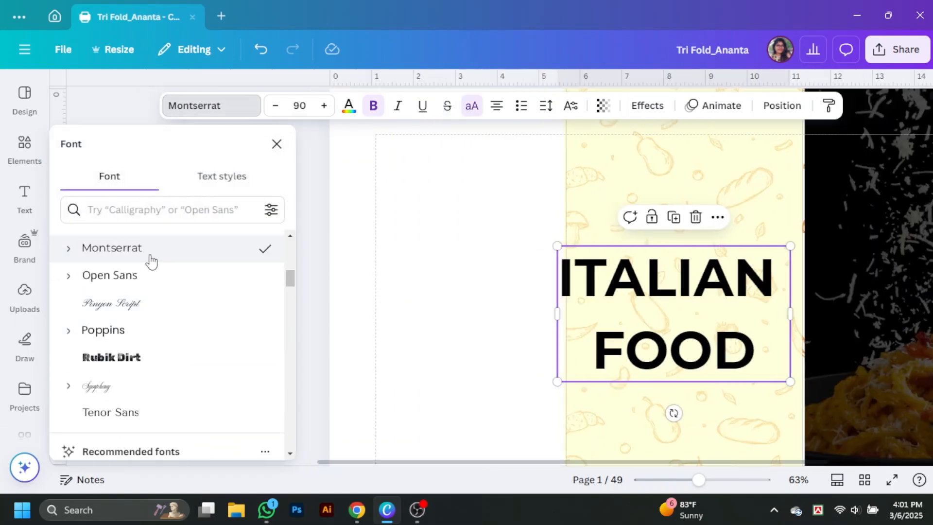
Step: Move the heading onto the dark photo panel and make it white
click(600, 273)
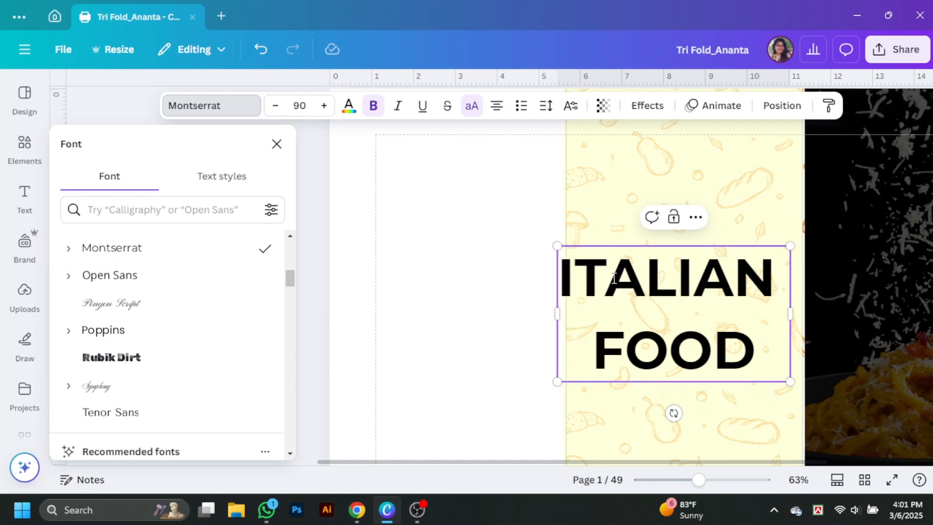
click(696, 388)
drag(519, 351, 768, 376)
click(350, 106)
scroll(133, 408, down, 4)
click(258, 328)
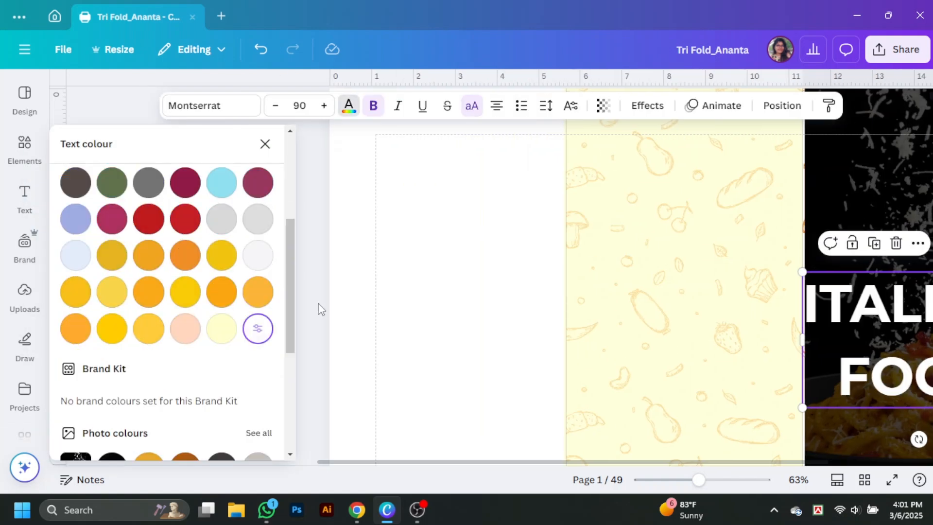
click(318, 306)
Step: Resize the ITALIAN FOOD heading to 73.6 with 1.05 line spacing and position it on the photo
click(831, 378)
drag(850, 406, 810, 381)
drag(754, 300, 783, 286)
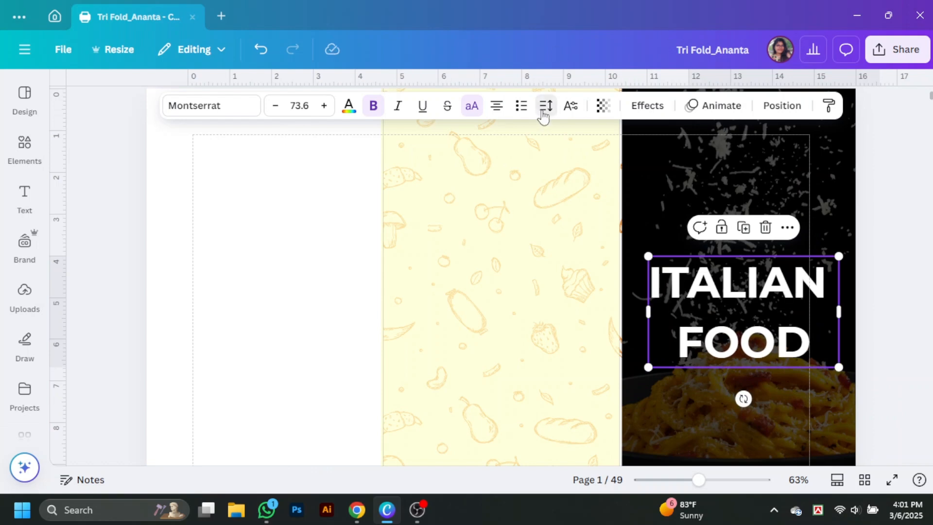
click(545, 106)
drag(521, 211, 502, 210)
click(866, 227)
drag(760, 285, 755, 304)
click(888, 263)
scroll(887, 263, down, 3)
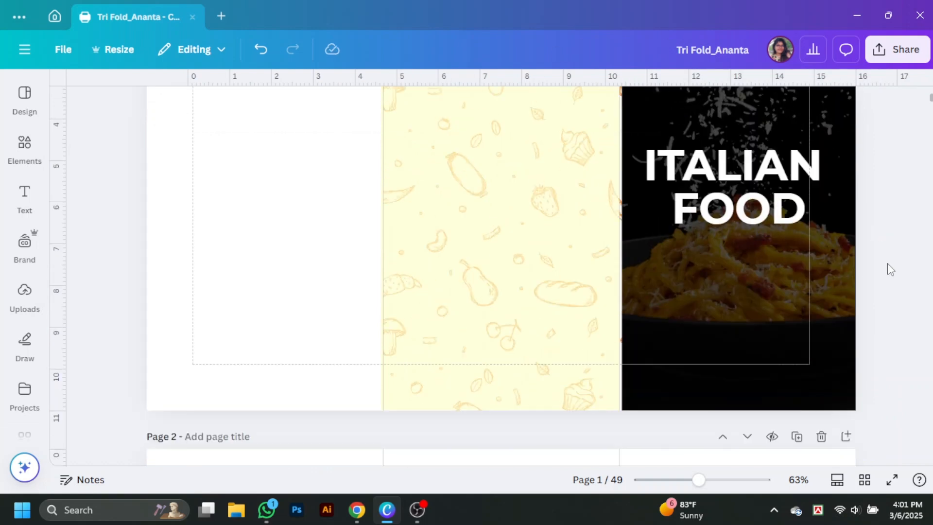
scroll(887, 264, up, 2)
drag(741, 264, 748, 258)
click(886, 269)
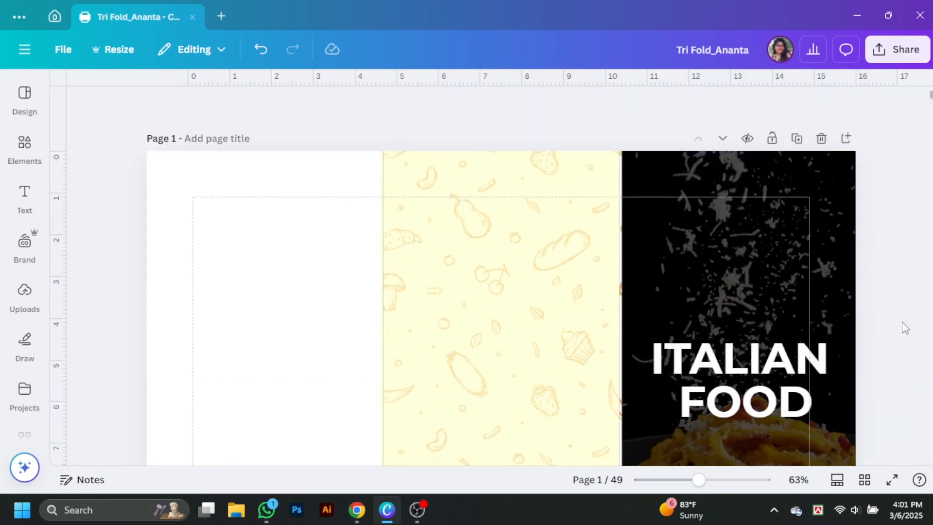
click(24, 145)
Step: Search Elements for 'Italian food' and filter the results to photos
click(246, 93)
click(161, 94)
text(it)
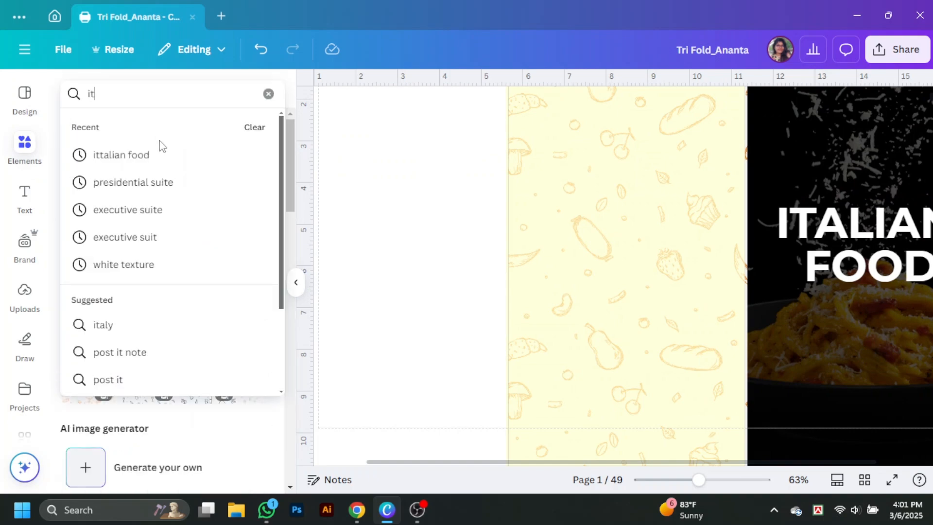
click(145, 155)
click(109, 170)
click(258, 291)
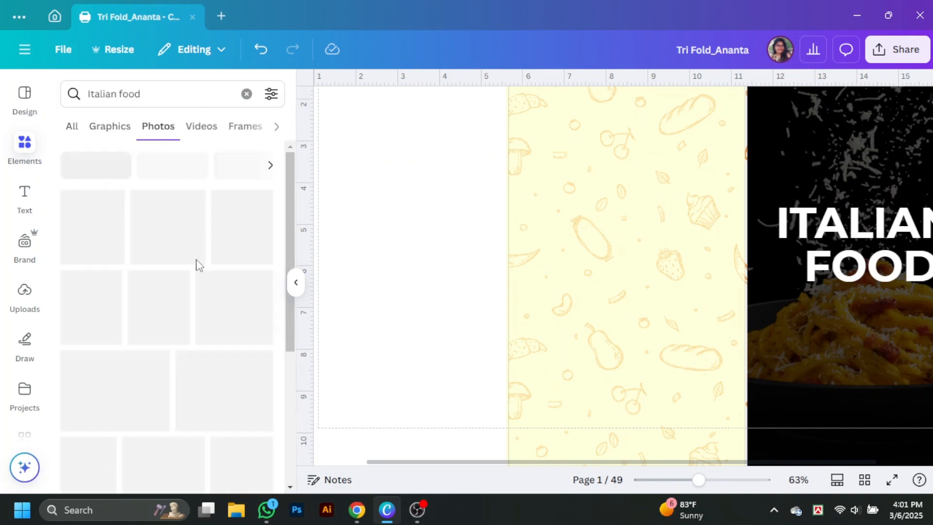
scroll(225, 342, down, 5)
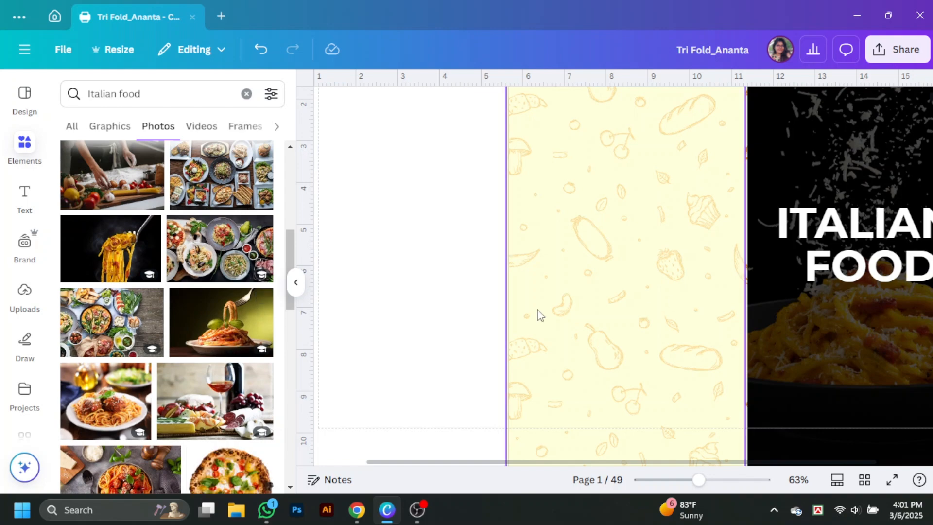
Step: Place the spaghetti-on-a-fork photo into the right fold's cover frame behind the heading
click(756, 246)
scroll(230, 374, down, 5)
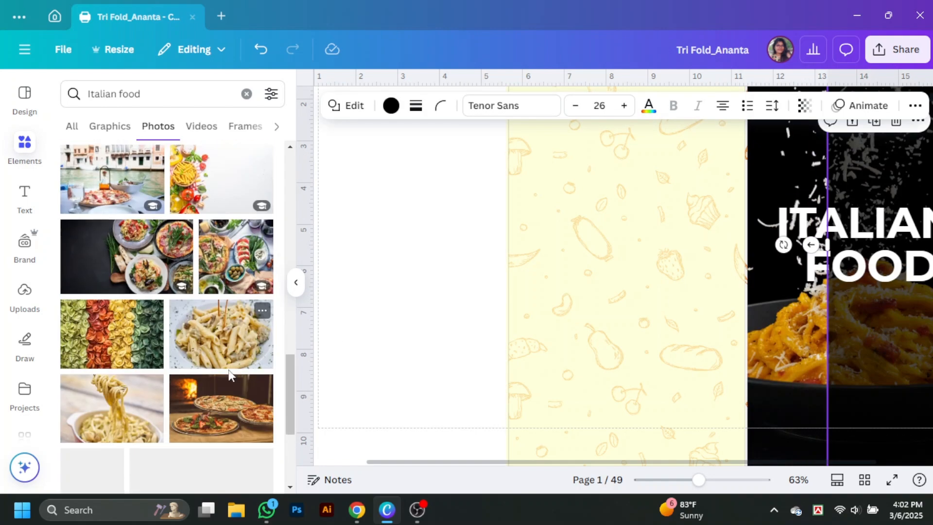
scroll(230, 374, down, 5)
scroll(231, 375, up, 10)
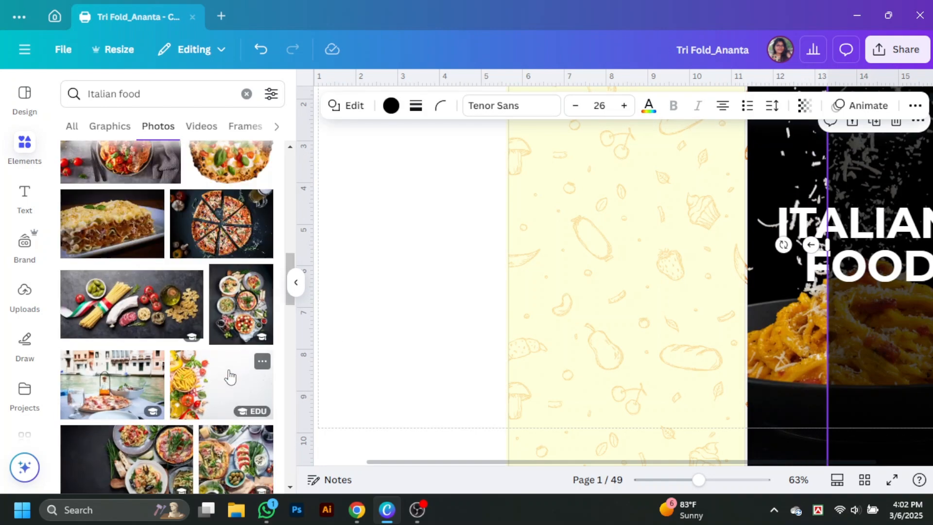
scroll(231, 375, up, 6)
click(232, 342)
drag(783, 335, 762, 323)
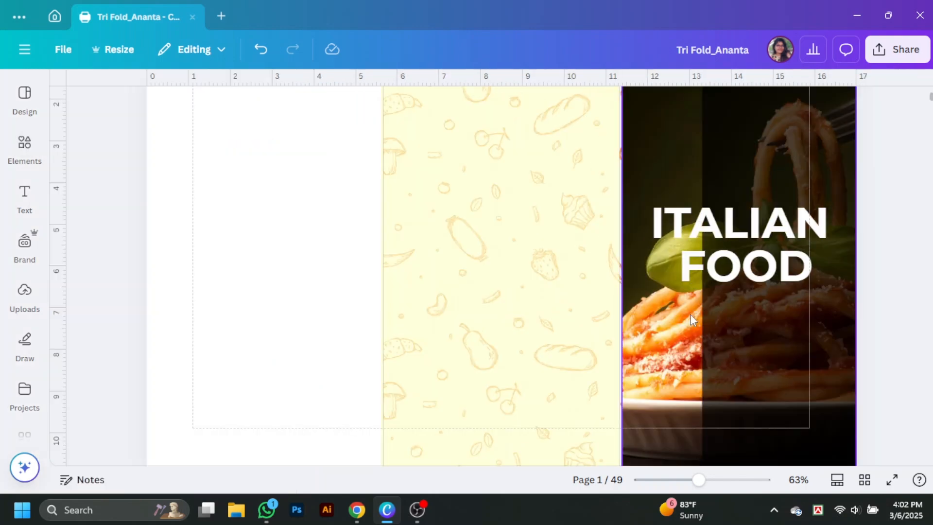
Step: Narrow the dark overlay strip and crop the spaghetti photo, shifting its framing left
click(715, 303)
drag(701, 254, 786, 266)
drag(698, 479, 681, 491)
double_click(638, 350)
drag(693, 362, 676, 363)
click(878, 323)
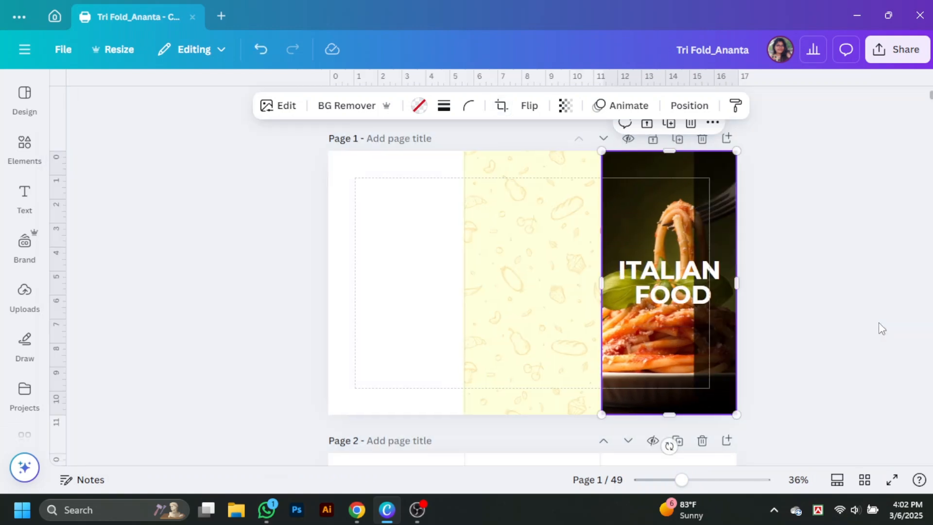
Step: Apply the black-and-white Ink filter to the spaghetti cover photo
click(278, 106)
click(256, 340)
scroll(251, 349, down, 5)
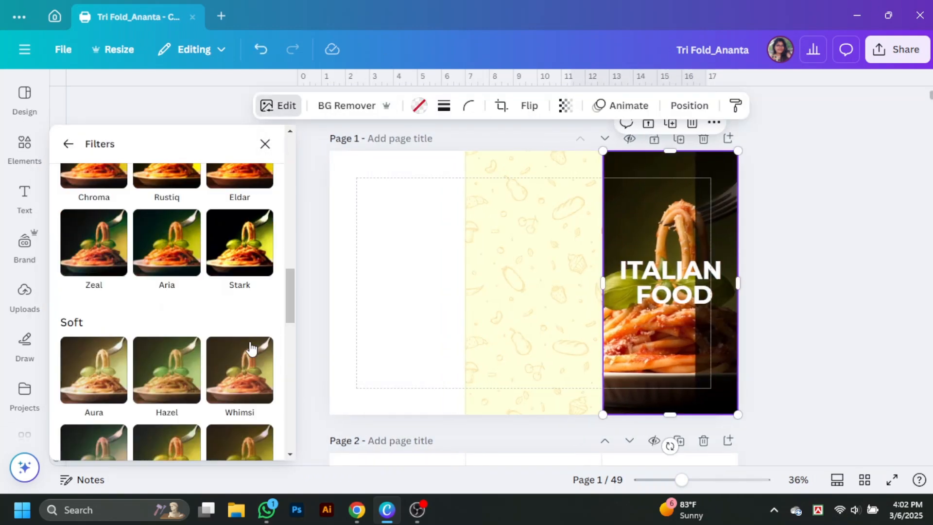
scroll(251, 348, down, 5)
click(180, 274)
Step: Resize the dark overlay strip, set its transparency to about 29, and raise the ITALIAN FOOD heading
click(710, 292)
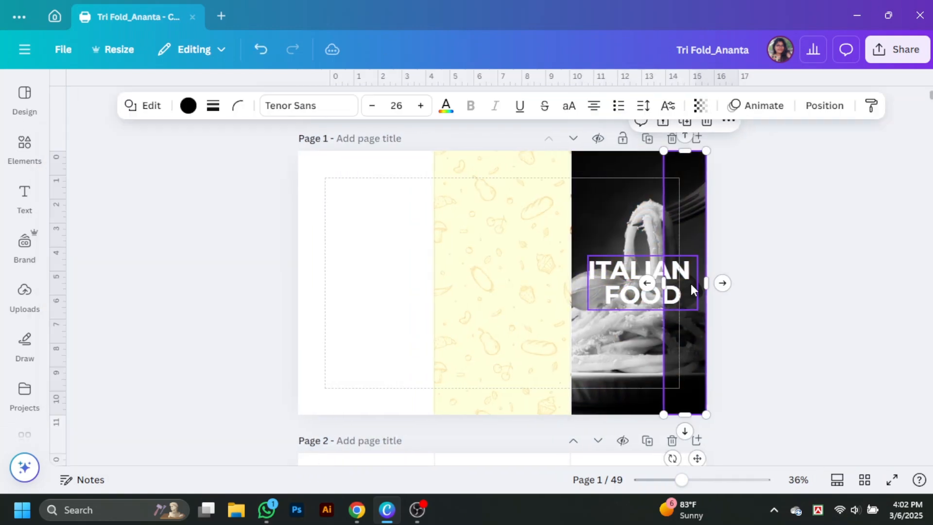
mouse_move(664, 287)
mouse_down()
mouse_move(569, 296)
mouse_move(695, 303)
mouse_move(573, 329)
mouse_up()
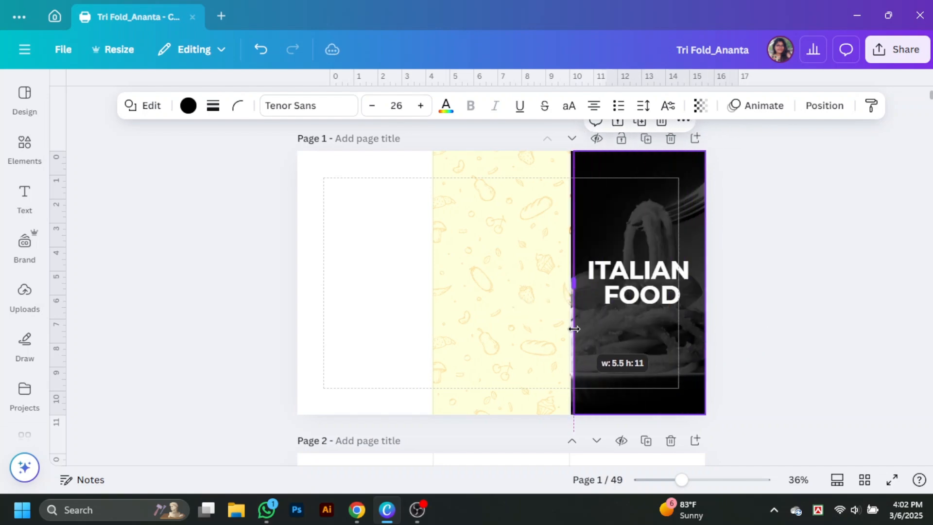
click(699, 105)
drag(738, 158, 671, 158)
click(770, 285)
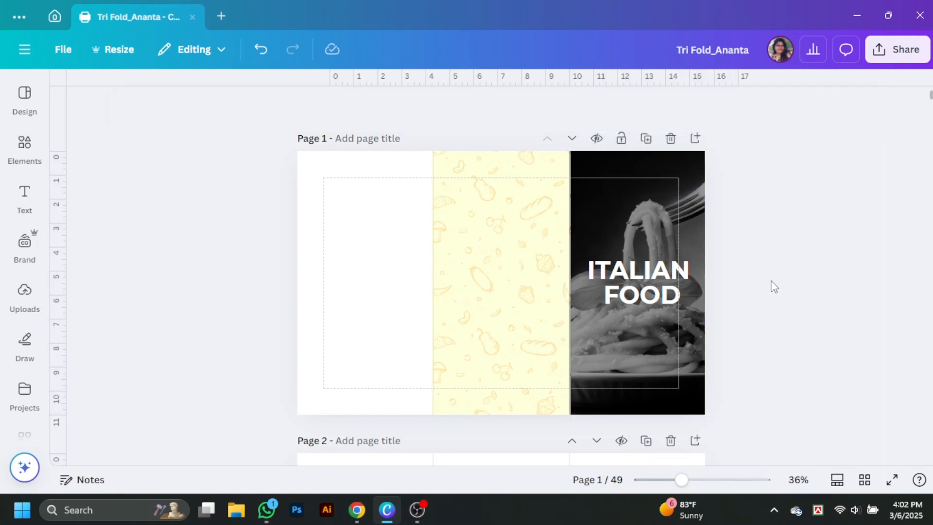
click(573, 286)
drag(667, 298, 664, 280)
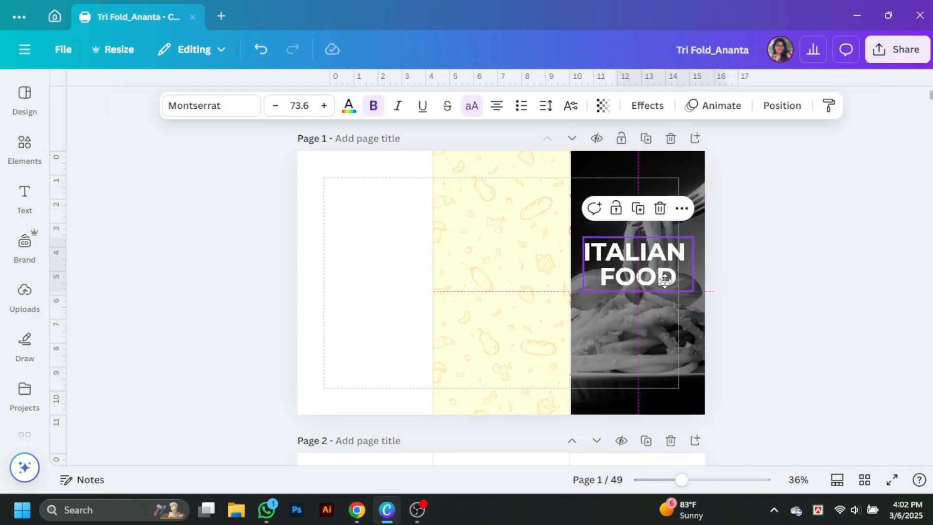
Step: Duplicate ITALIAN FOOD below itself as a centred two-line 'DINNER TIME WITH US' at size 25.8
click(831, 291)
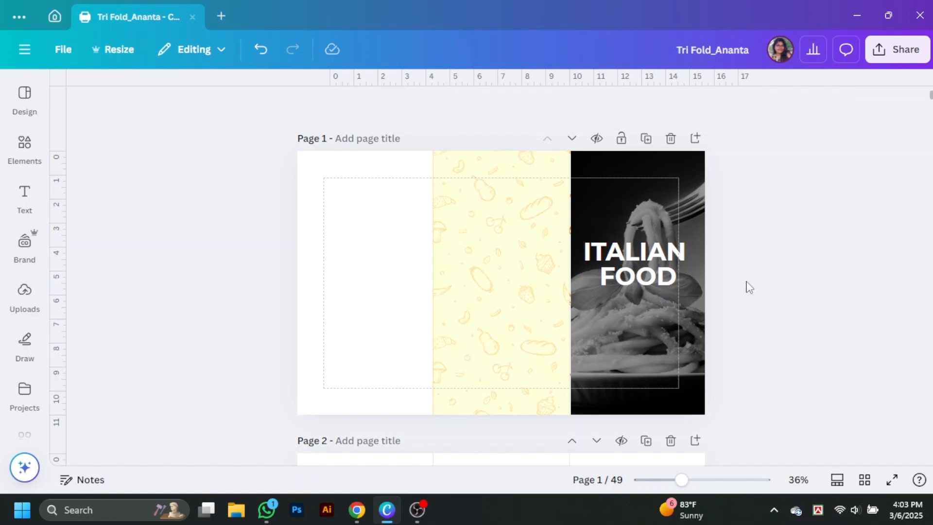
click(669, 281)
drag(668, 282, 652, 331)
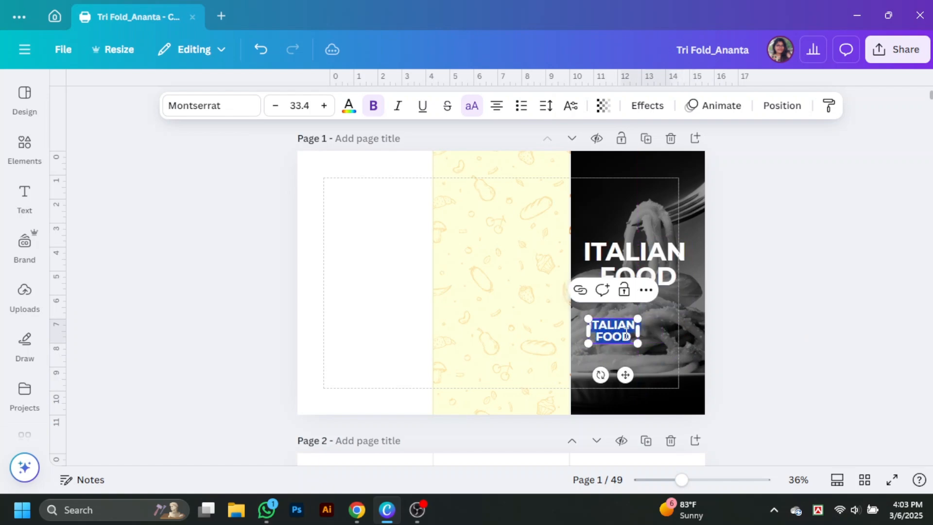
text(R TIM)
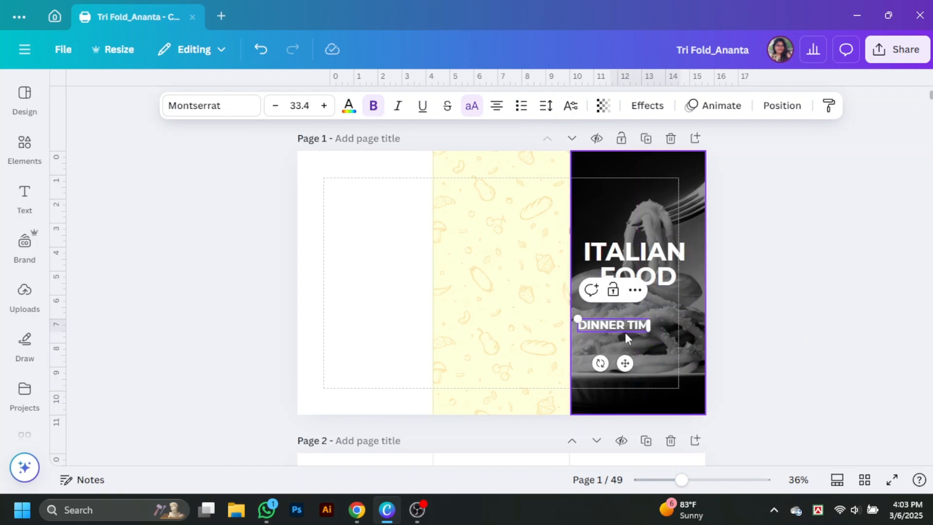
text(E WITH US)
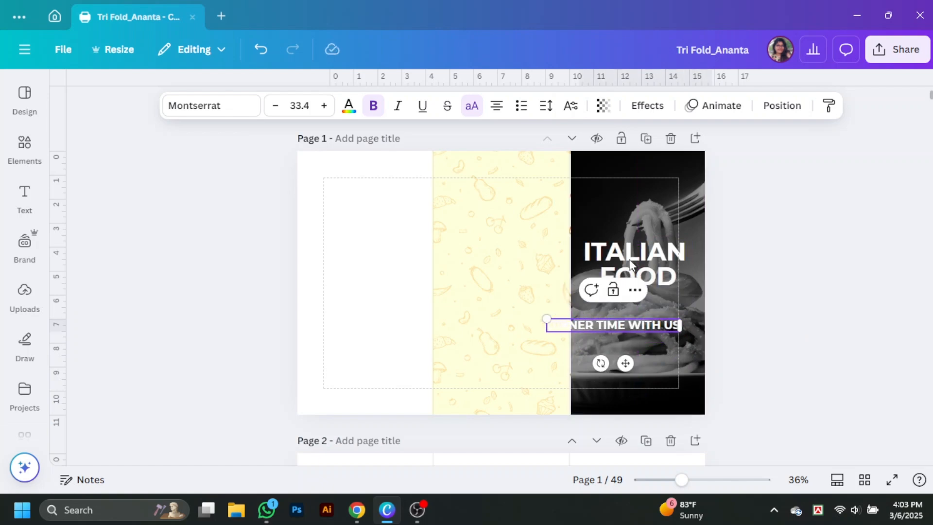
drag(629, 326, 656, 337)
click(787, 335)
key(Escape)
click(643, 331)
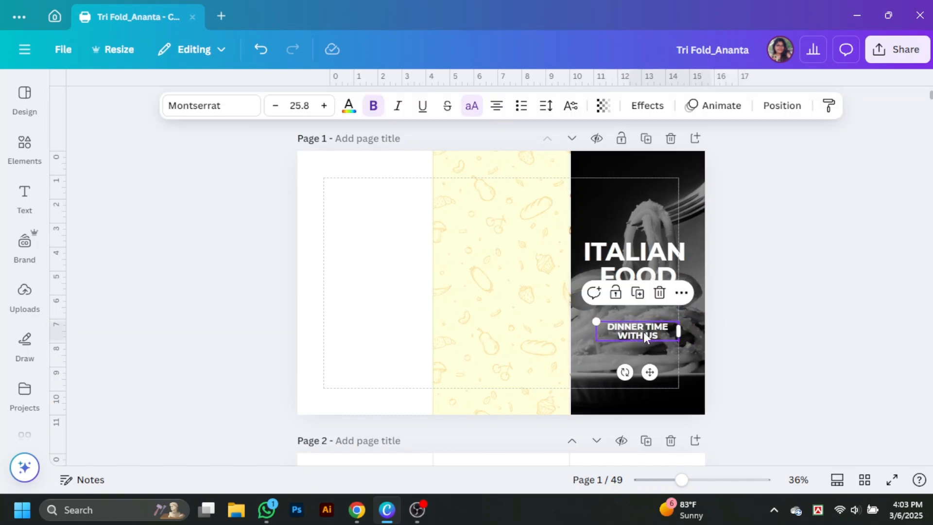
click(882, 356)
click(704, 479)
drag(703, 479, 720, 480)
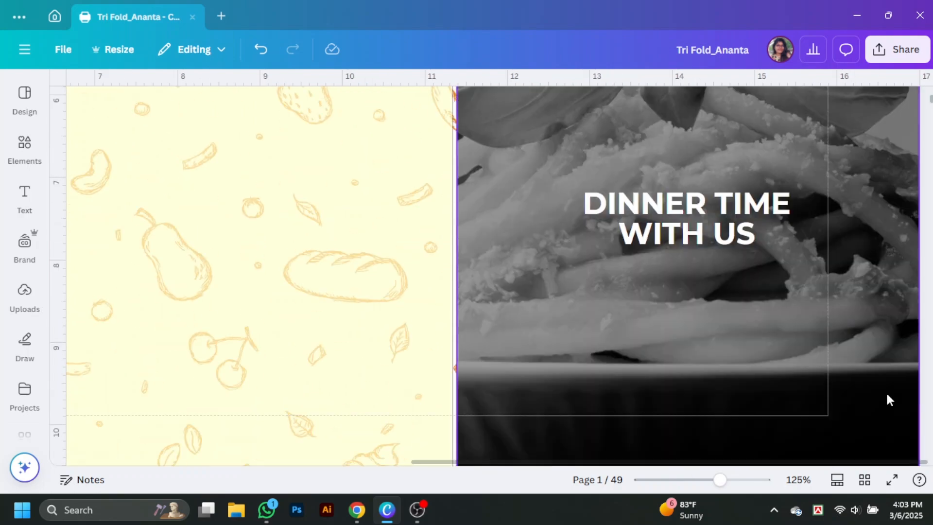
Step: Pick the DINNER TIME WITH US box among the overlapping cover layers and drag out a copy below it
click(482, 309)
scroll(482, 309, up, 4)
mouse_move(456, 258)
mouse_down()
mouse_move(475, 258)
mouse_move(452, 259)
mouse_move(460, 269)
mouse_move(452, 268)
mouse_up()
click(458, 264)
click(501, 264)
click(481, 265)
scroll(753, 360, down, 3)
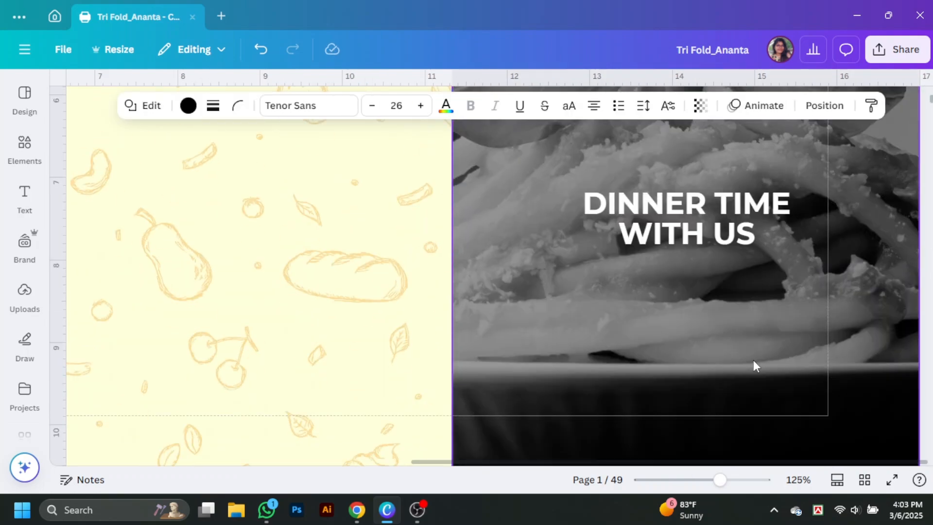
drag(765, 234, 775, 275)
scroll(855, 358, up, 2)
drag(769, 331, 771, 299)
scroll(769, 348, down, 3)
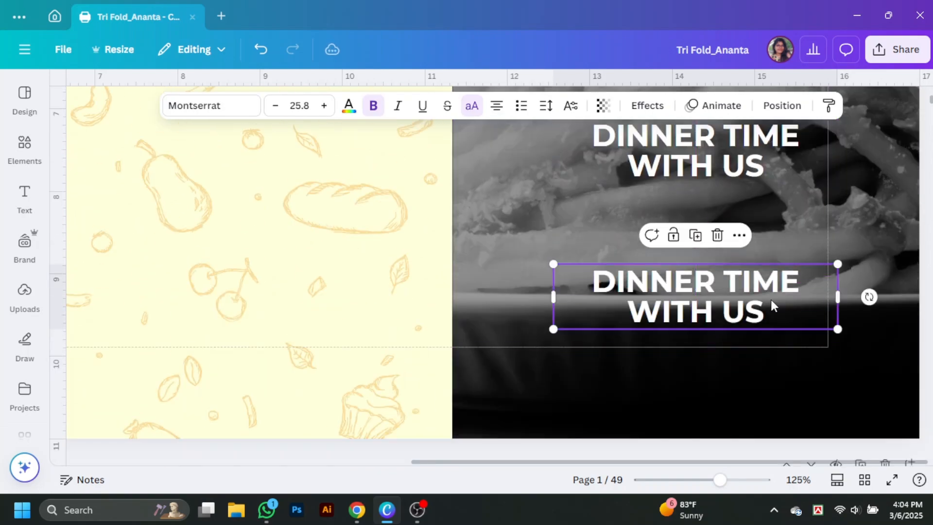
Step: Shrink the copy to 20.4 and retype it as the two-line 'FEEL TOGETHER WITH US WITH THE BEST FOOD FROM ITALY' tagline
click(760, 301)
drag(837, 330, 693, 302)
double_click(629, 303)
text(F)
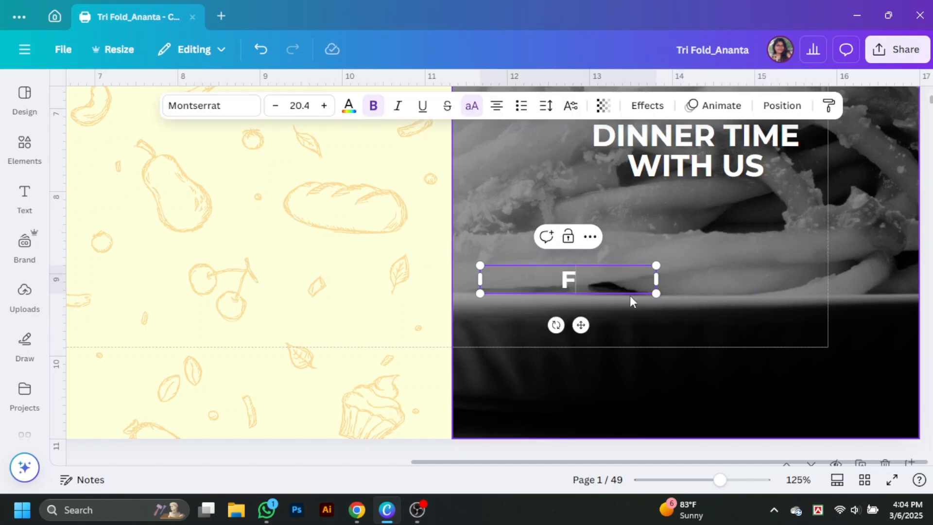
text(EEL TOGET)
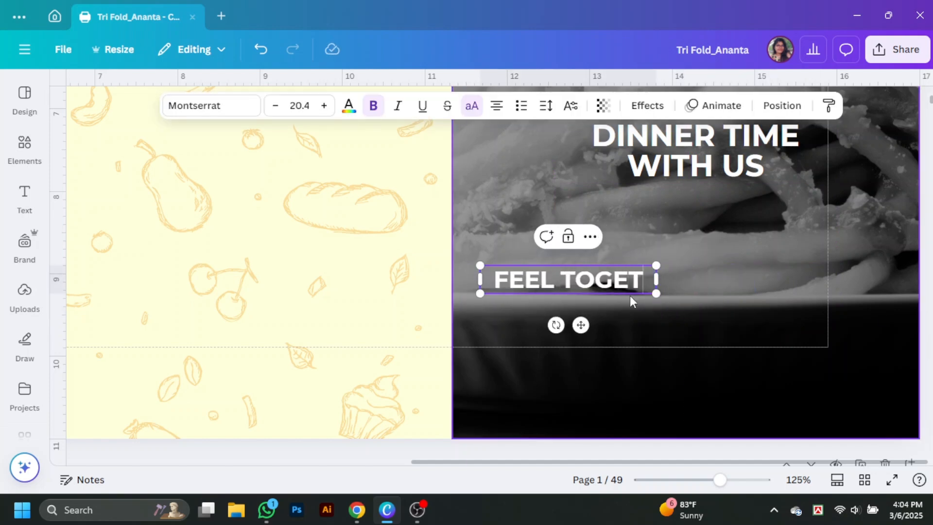
text(HER WITH U)
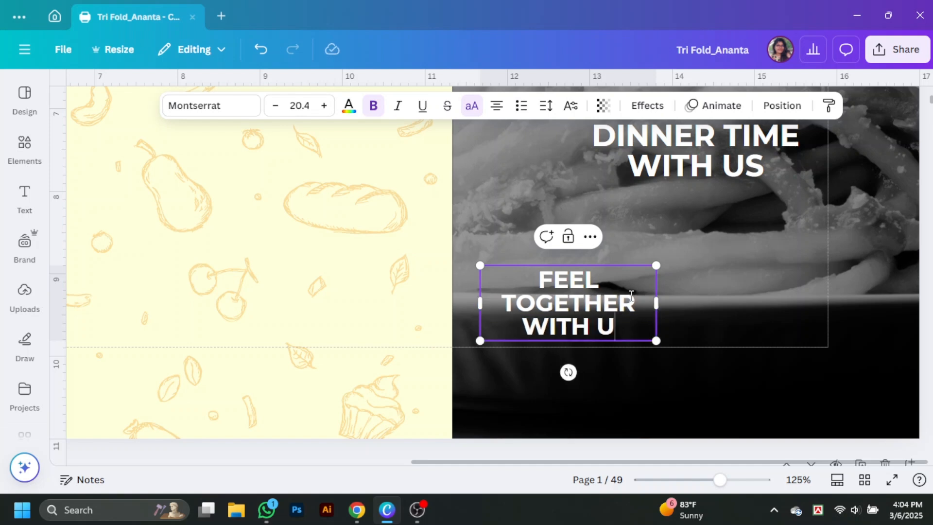
text(S WITH THE)
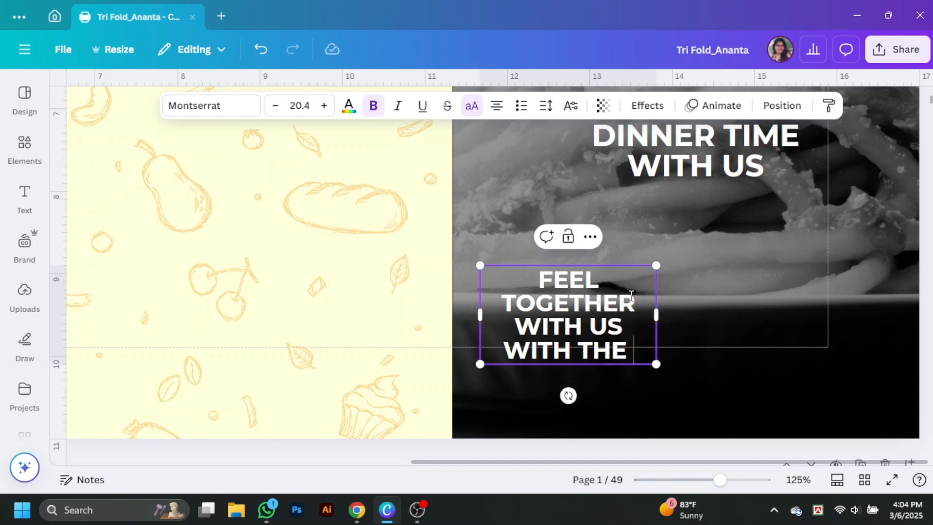
text( BEST)
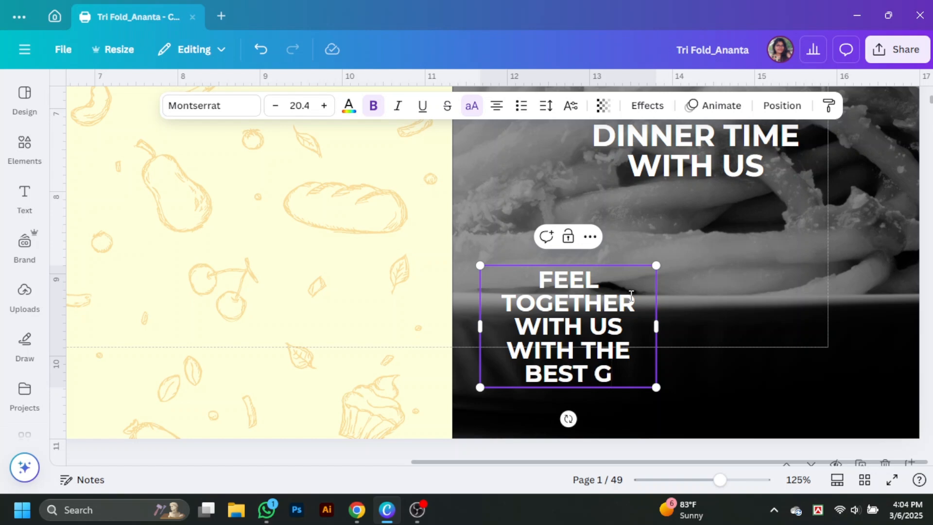
text( FOOD FROM ITALY)
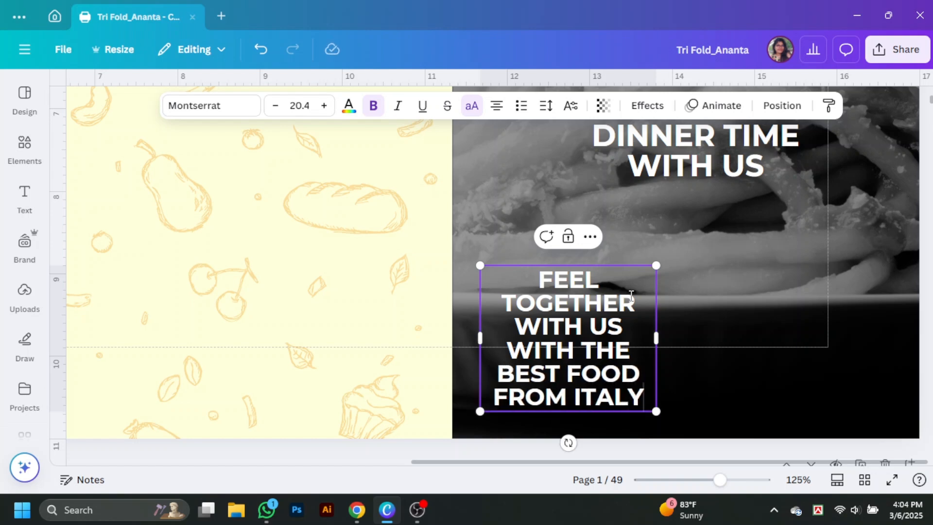
drag(656, 352, 880, 357)
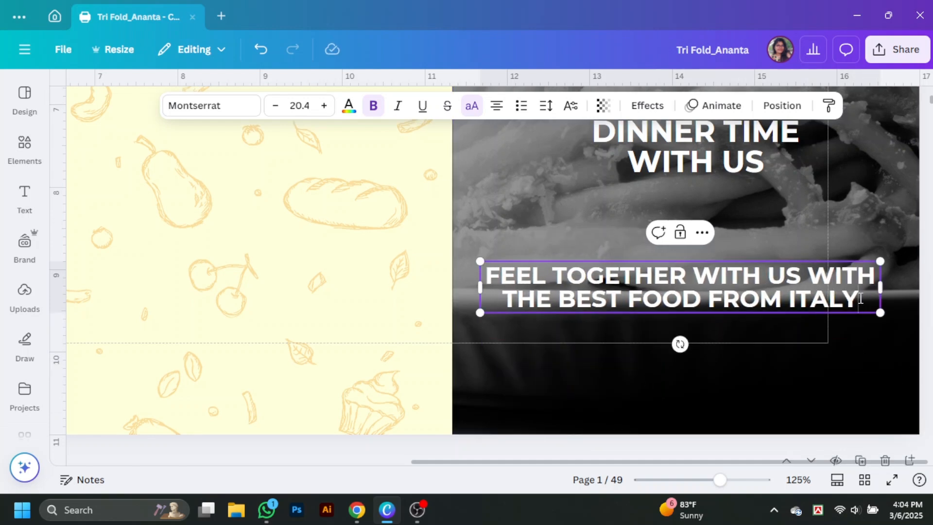
Step: Switch the tagline to sentence case and Montserrat Regular weight
scroll(893, 311, down, 4)
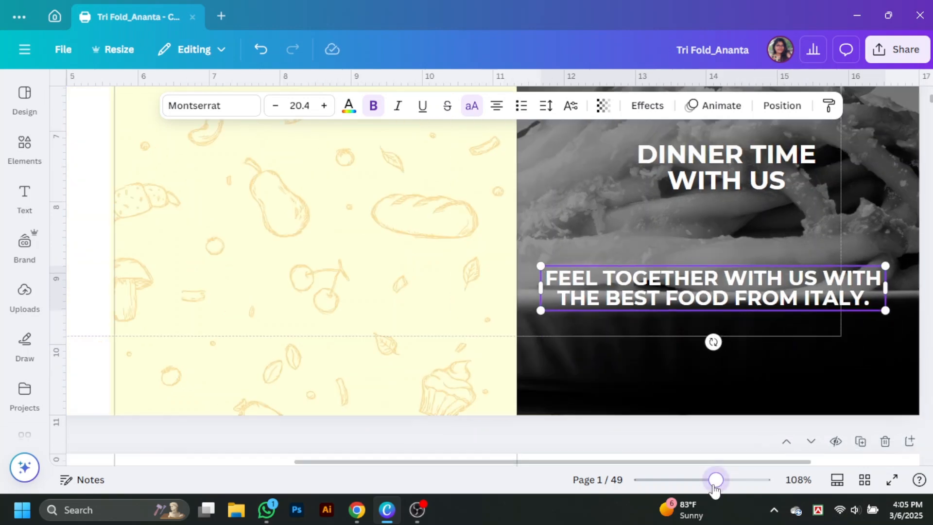
click(792, 328)
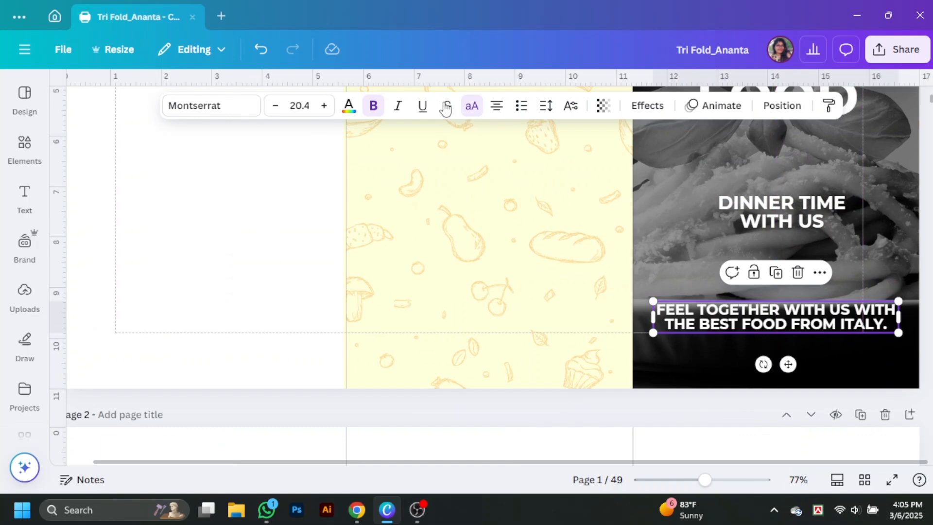
click(471, 105)
click(209, 106)
click(68, 248)
click(113, 357)
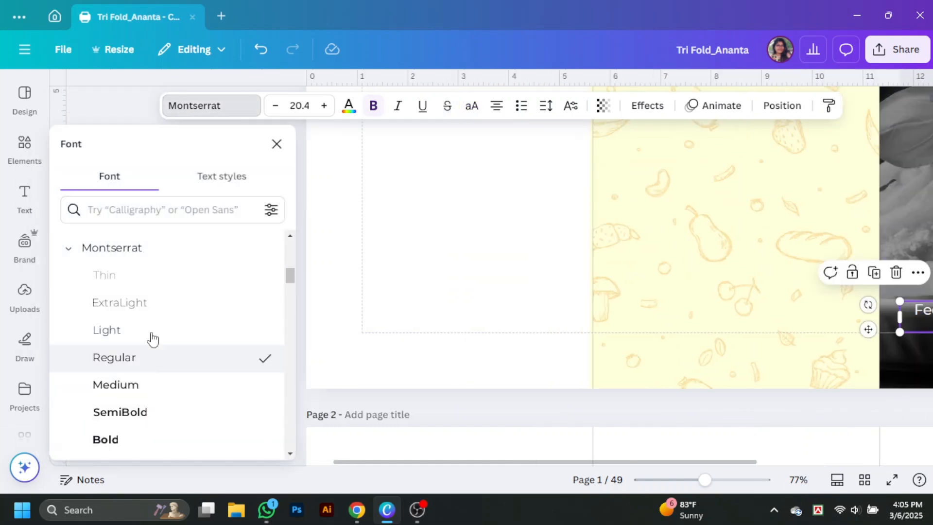
click(277, 144)
Step: Check the dark panel and DINNER TIME WITH US heading, then zoom out to view the whole page
click(850, 370)
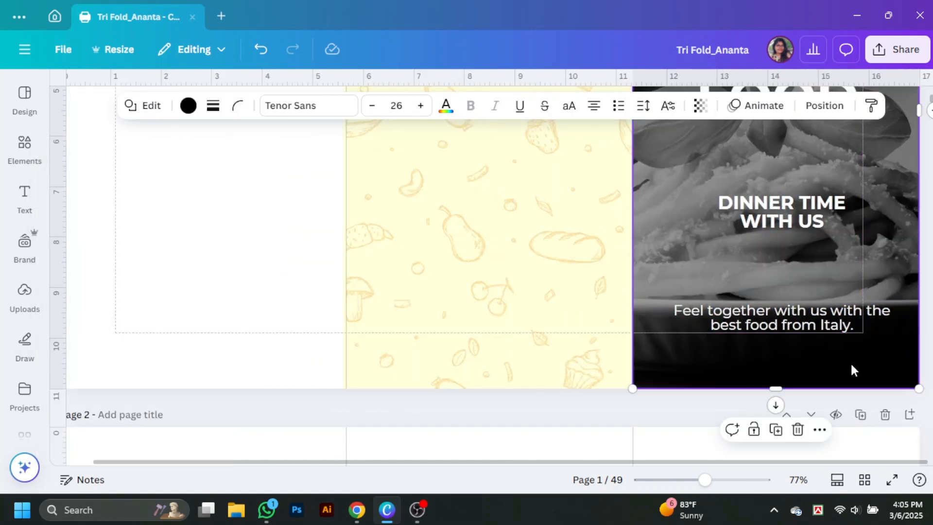
scroll(826, 379, up, 4)
click(812, 390)
scroll(821, 365, down, 2)
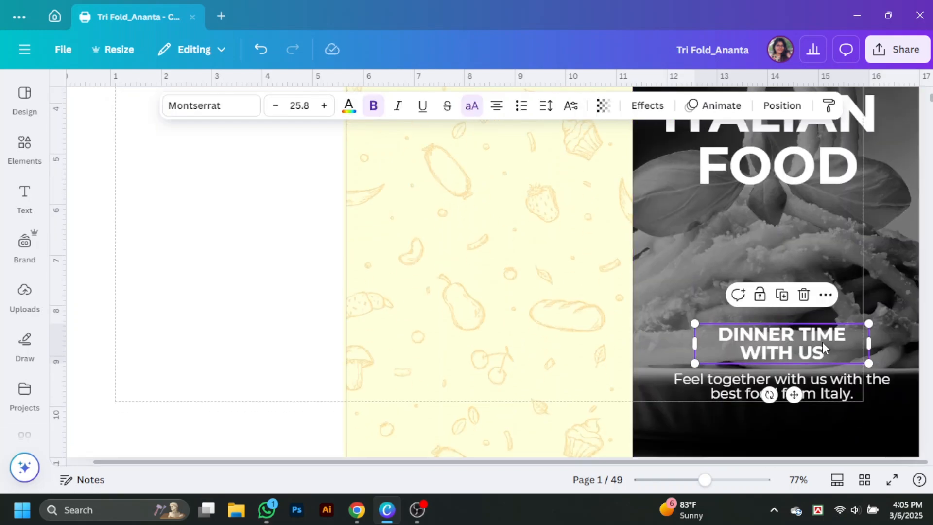
drag(704, 479, 696, 479)
click(870, 389)
Step: Search Elements for 'restaurant logo' and show the Graphics results
scroll(870, 389, up, 2)
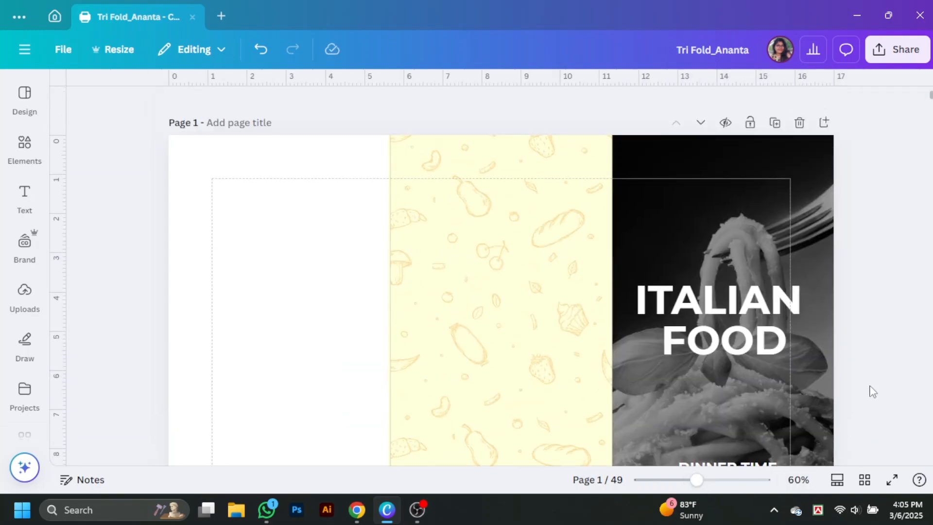
click(24, 149)
drag(142, 94, 50, 106)
text(restaur)
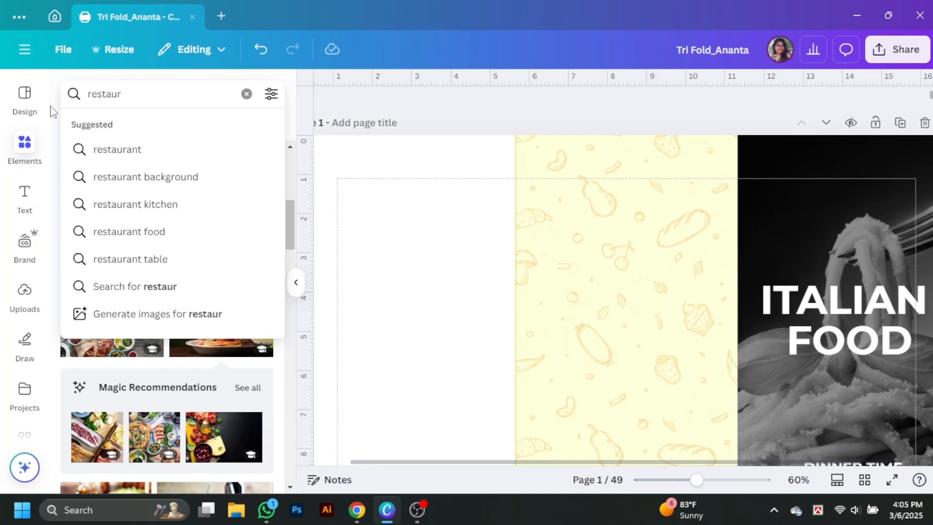
click(120, 156)
click(165, 96)
text(logo)
key(Return)
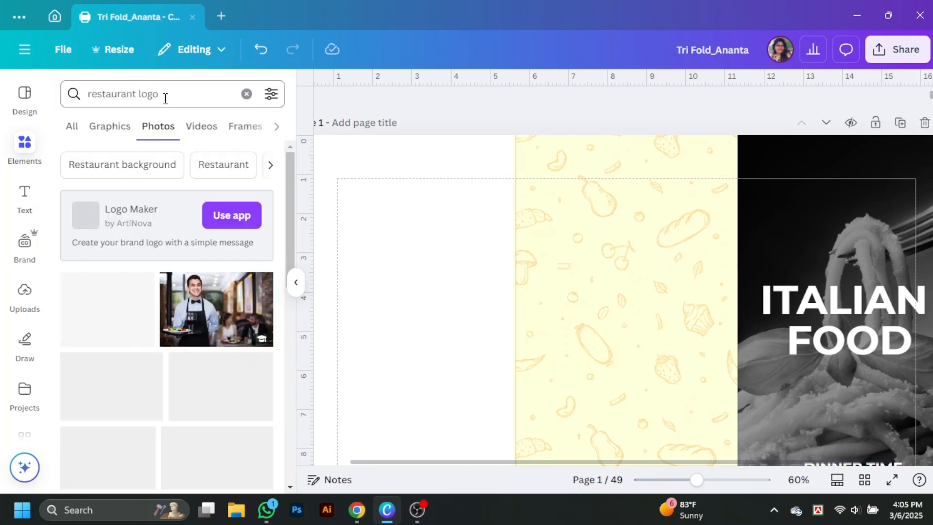
click(117, 130)
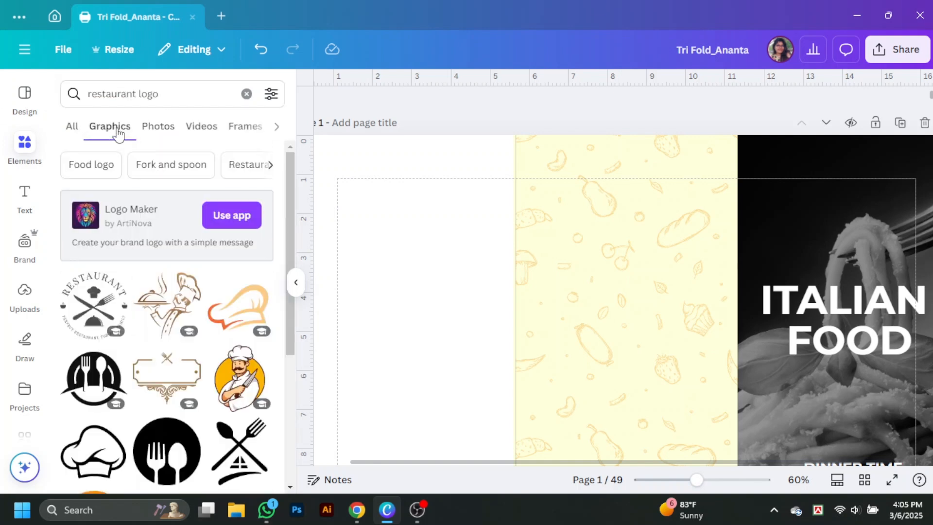
Step: Add the RESTAURANT badge, colour it white, and shrink it onto the cover above ITALIAN FOOD
click(94, 305)
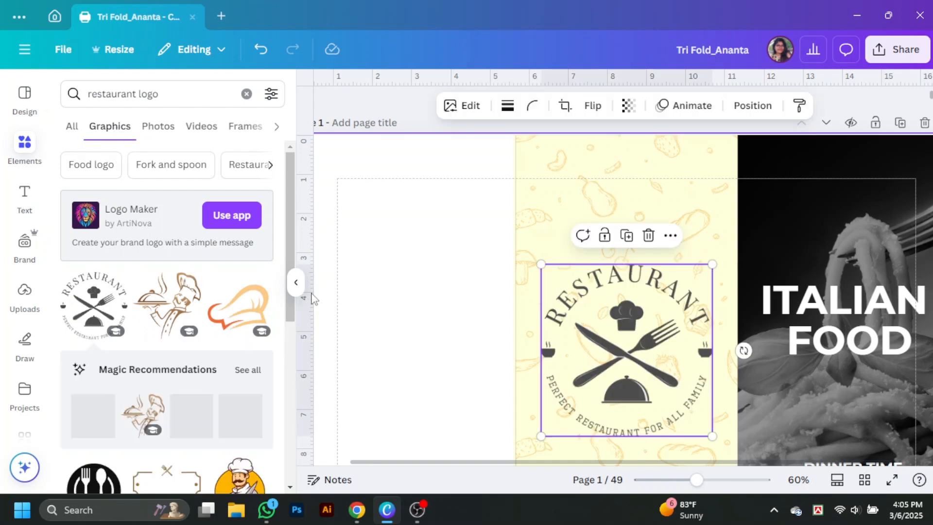
click(296, 282)
click(359, 105)
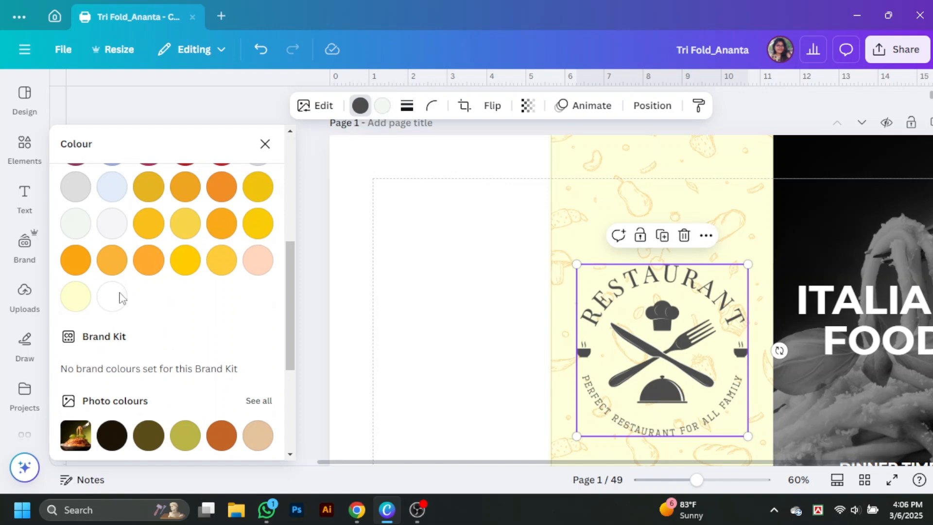
click(264, 144)
drag(527, 377, 753, 320)
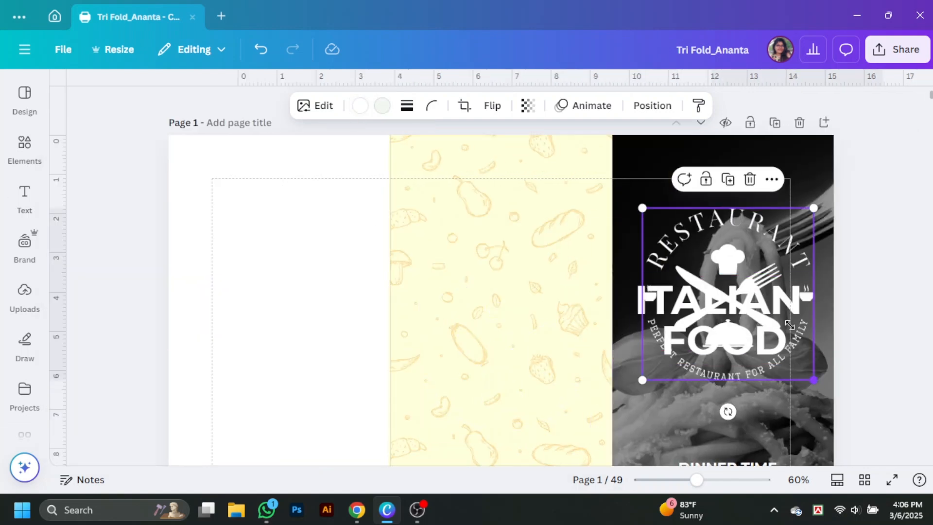
drag(814, 380, 750, 202)
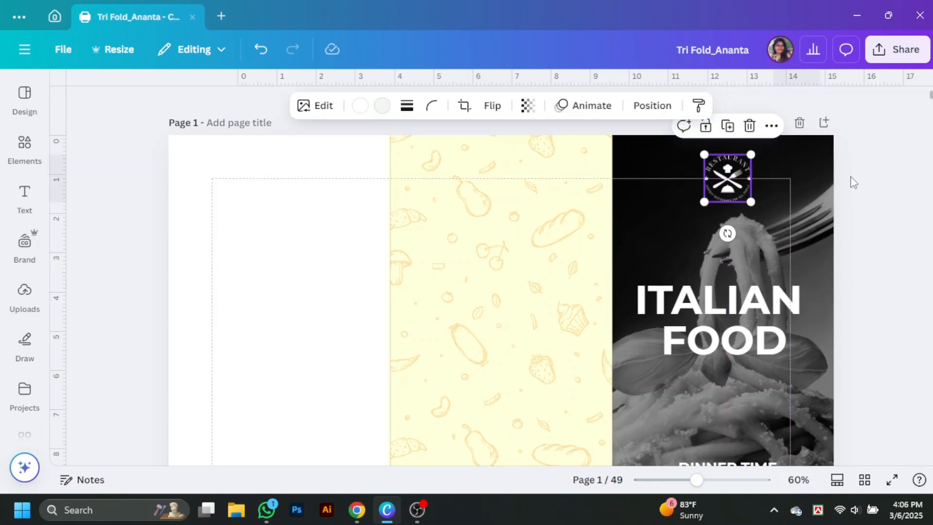
scroll(874, 184, down, 2)
scroll(904, 187, up, 2)
click(875, 202)
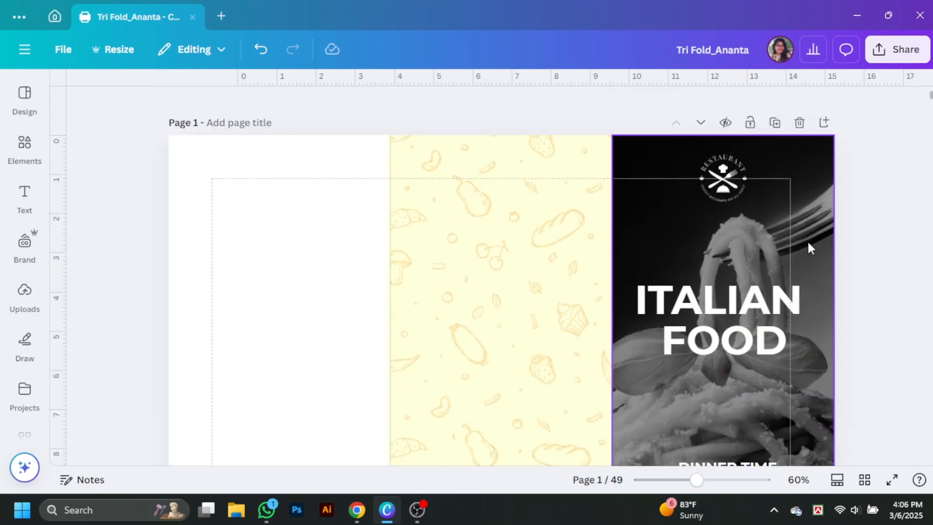
click(797, 298)
Step: Recolour the middle patterned panel's background to pale peach #FDE5CB
click(743, 276)
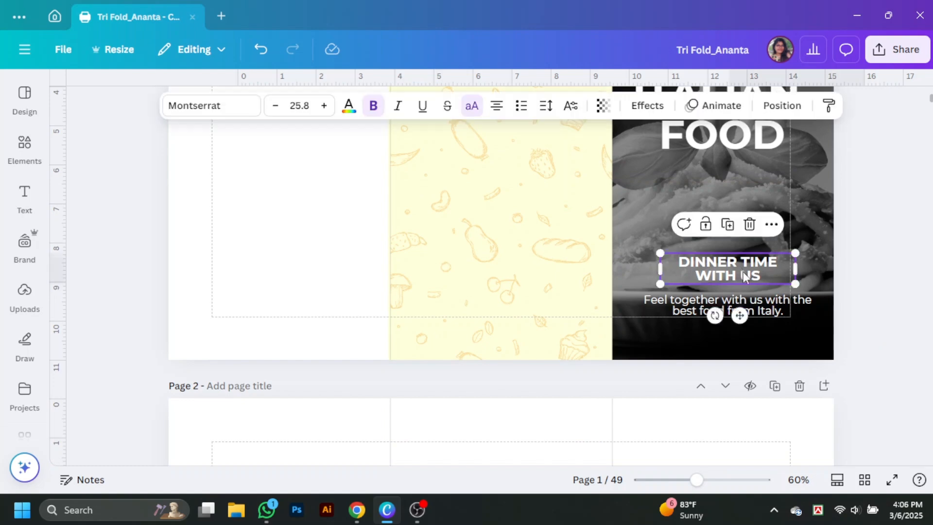
click(882, 287)
scroll(881, 305, up, 3)
click(428, 283)
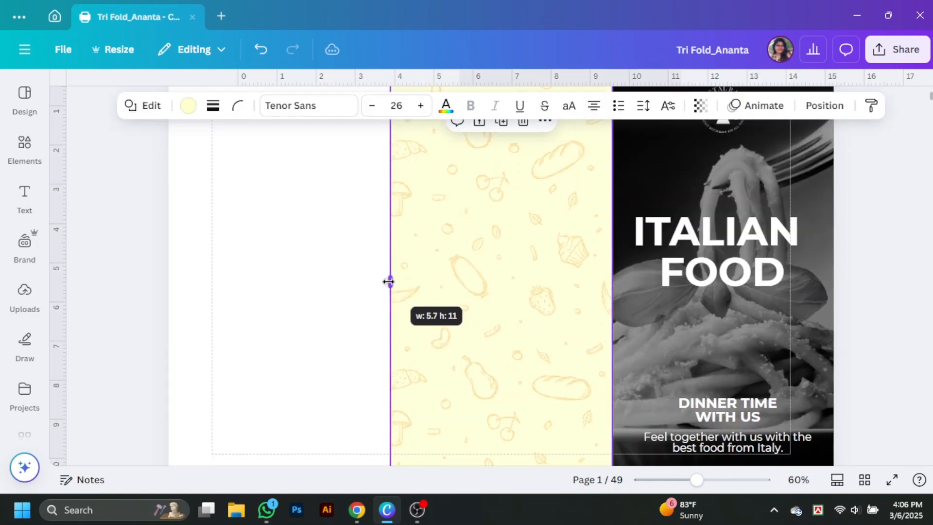
click(188, 105)
scroll(225, 243, down, 3)
click(222, 324)
click(221, 324)
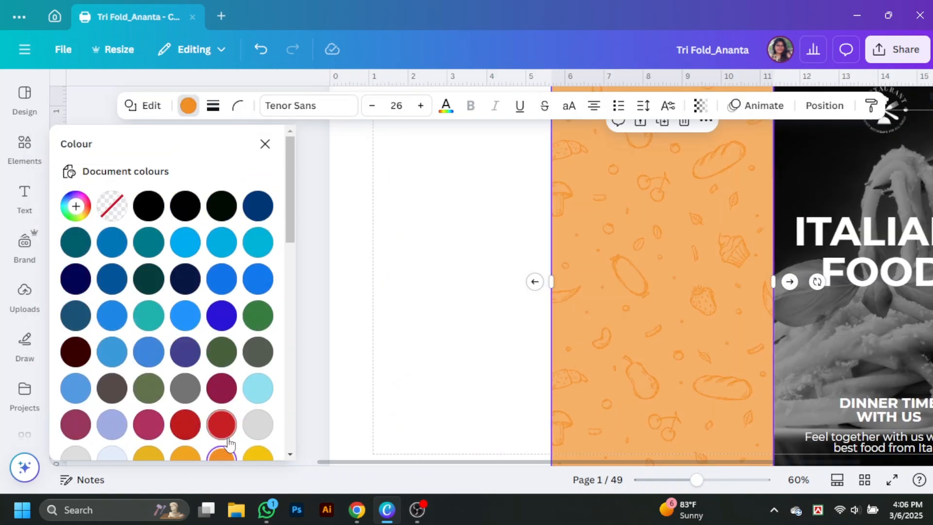
click(109, 275)
click(304, 215)
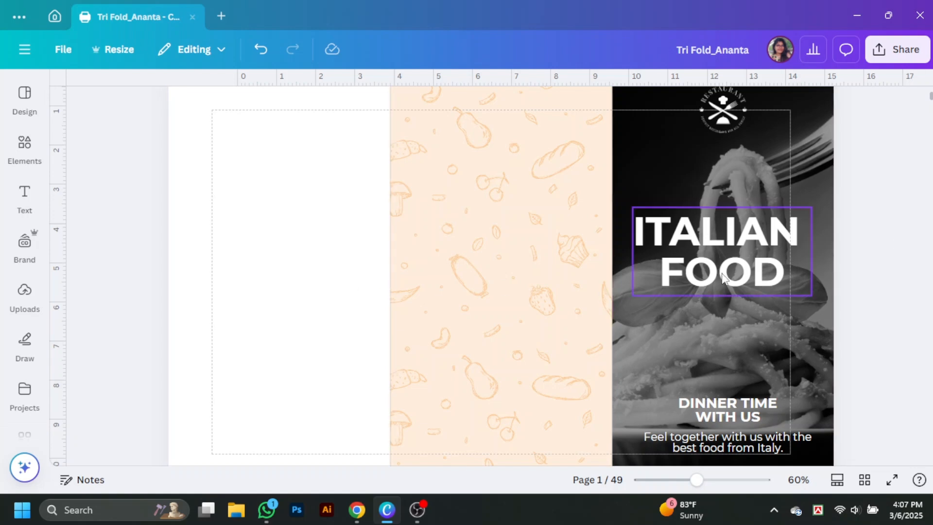
Step: Copy ITALIAN FOOD into the middle panel, shrink it to 34.6, colour it orange and centre it
drag(722, 276, 507, 243)
drag(596, 264, 499, 194)
click(349, 106)
click(185, 392)
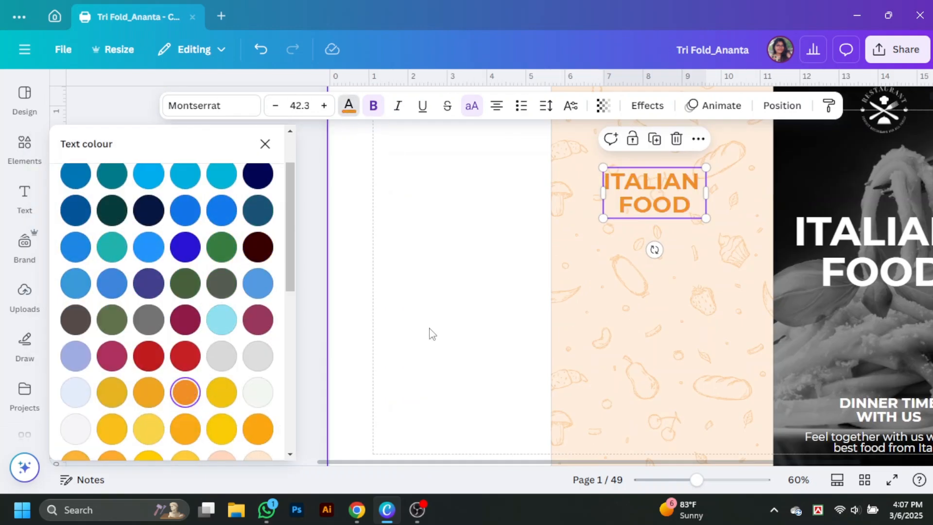
click(306, 293)
drag(506, 208, 514, 210)
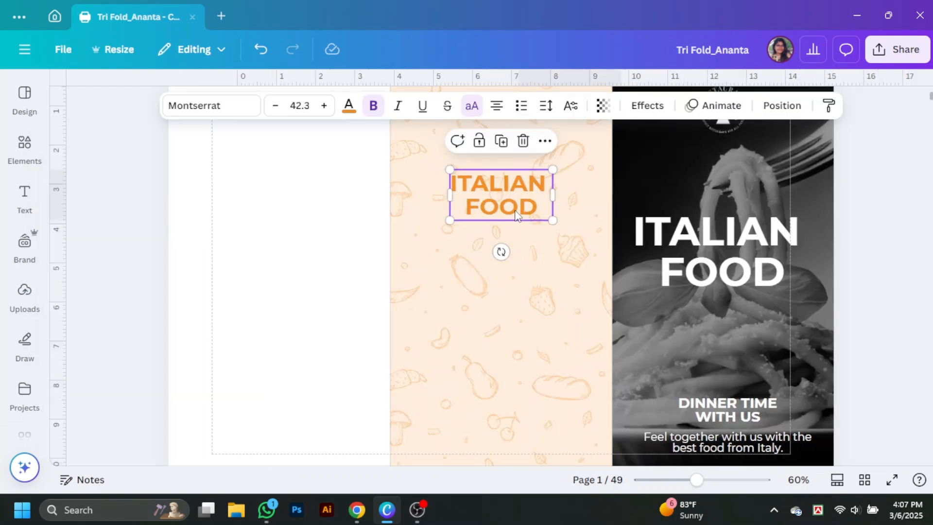
click(357, 222)
scroll(389, 272, up, 2)
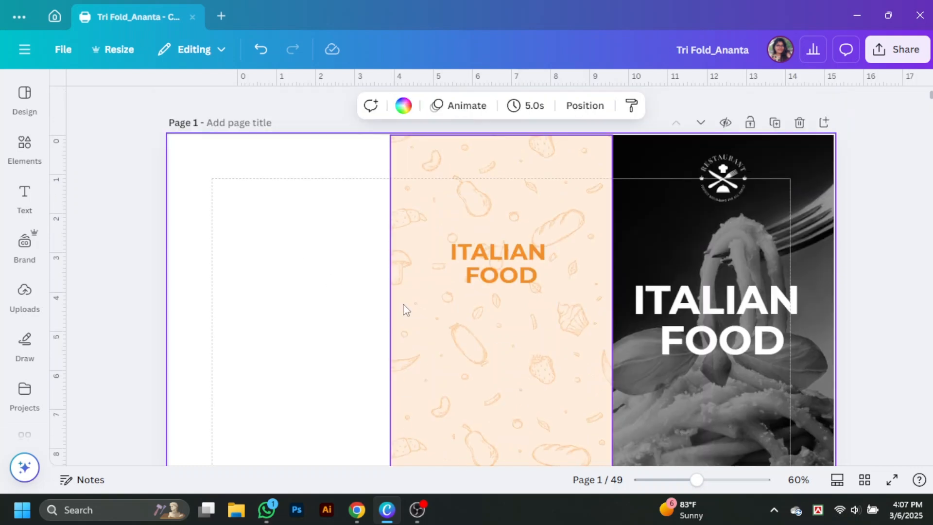
mouse_move(508, 268)
mouse_down()
mouse_move(510, 281)
mouse_move(533, 292)
mouse_move(495, 275)
mouse_up()
click(370, 269)
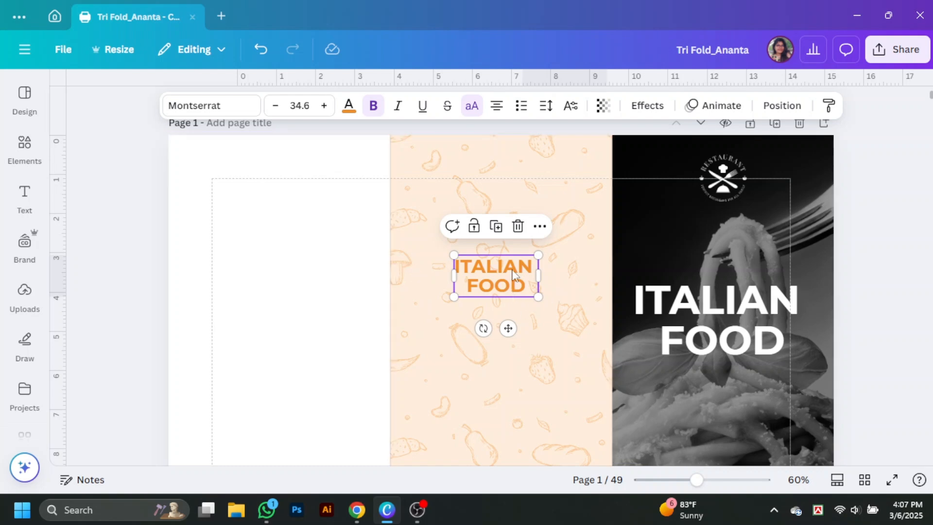
alt+drag(512, 275, 479, 176)
Step: Retype the title copy as 'EAT WELL TOGETHER' and size it at the top of the middle panel
double_click(479, 177)
text(EAT W)
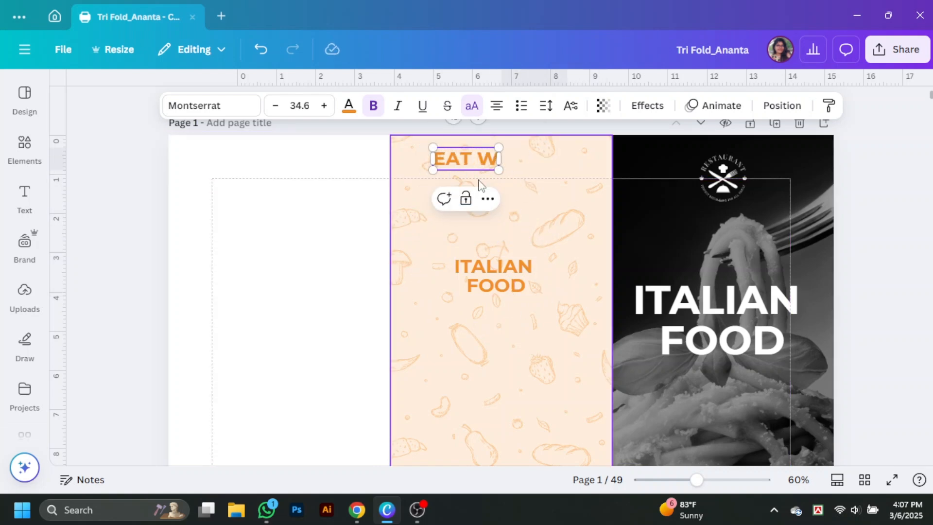
text(ELL TOGETH)
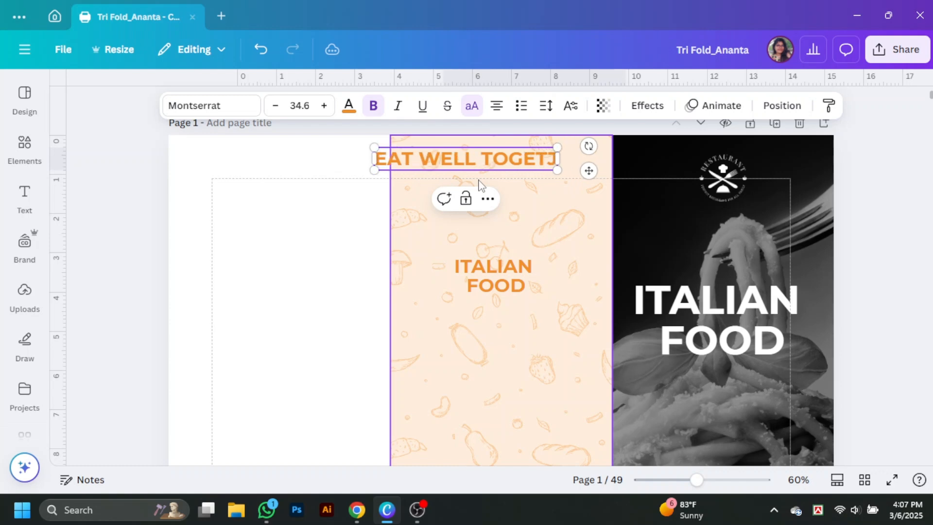
text(ER)
click(291, 208)
drag(462, 164, 493, 159)
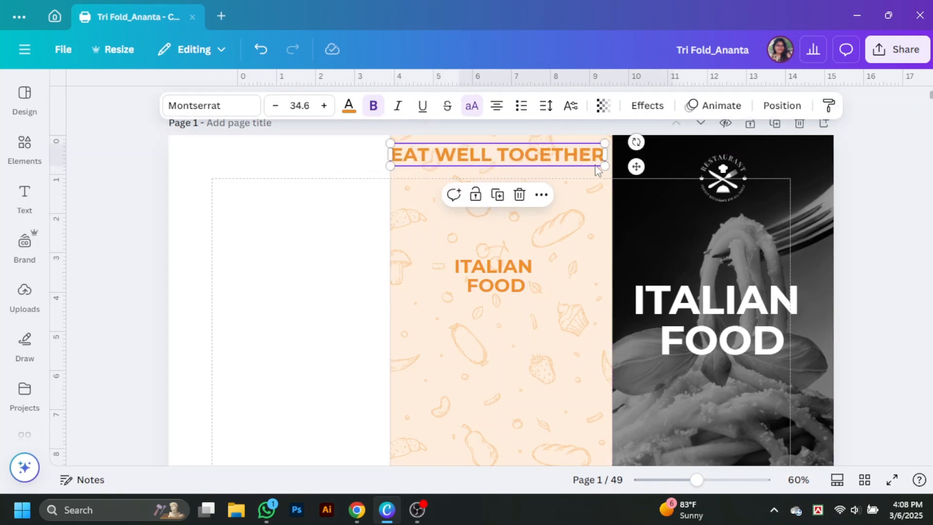
drag(604, 168, 557, 160)
drag(474, 152, 501, 154)
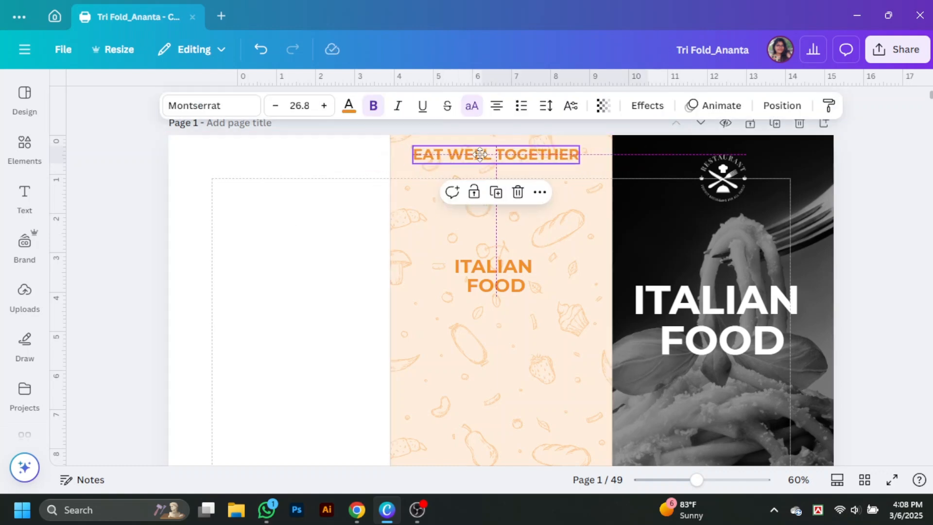
click(292, 308)
click(546, 164)
drag(419, 146, 434, 149)
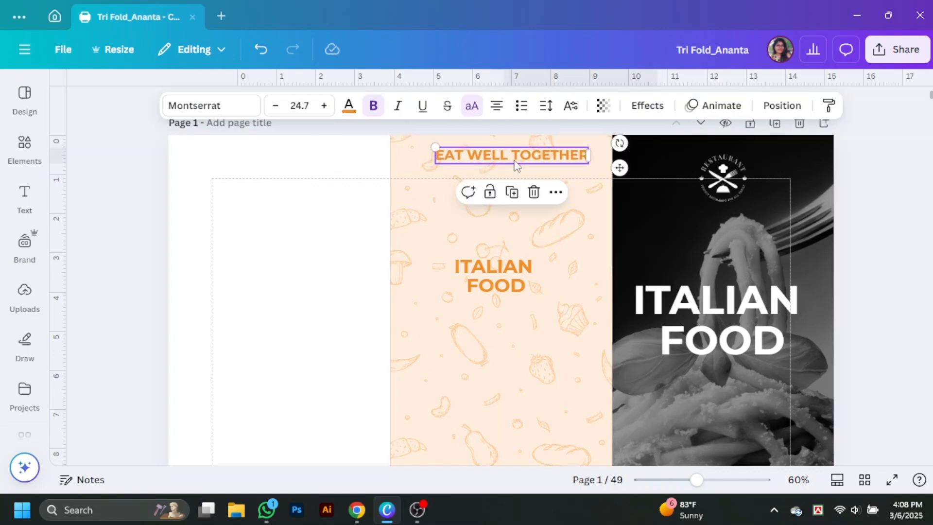
drag(512, 154, 531, 154)
Step: Make the EAT WELL TOGETHER tagline black Montserrat Regular with wide letter spacing
click(348, 105)
click(102, 206)
click(367, 256)
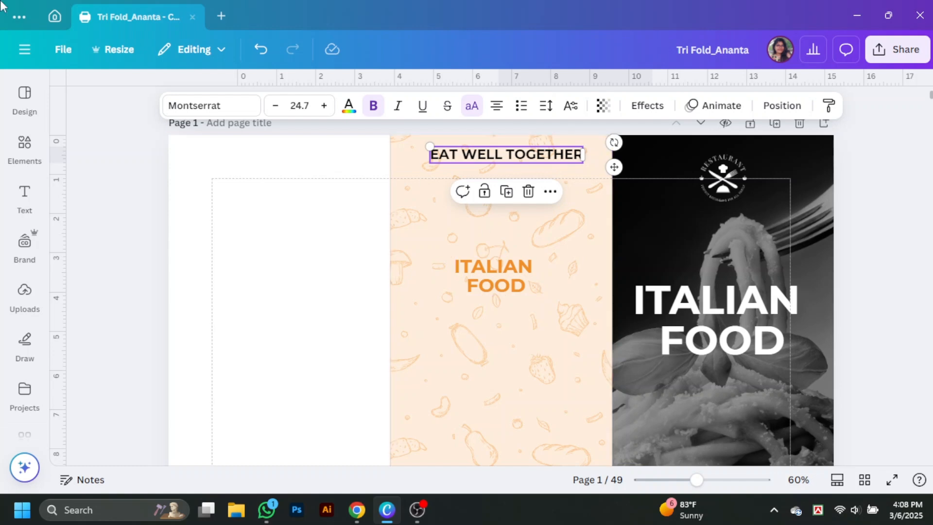
click(211, 105)
click(69, 248)
click(107, 329)
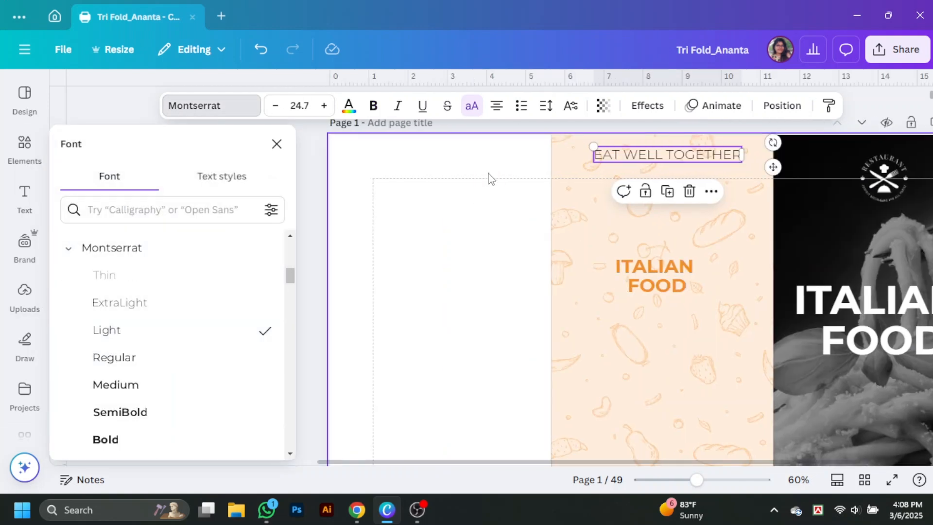
click(140, 363)
click(546, 106)
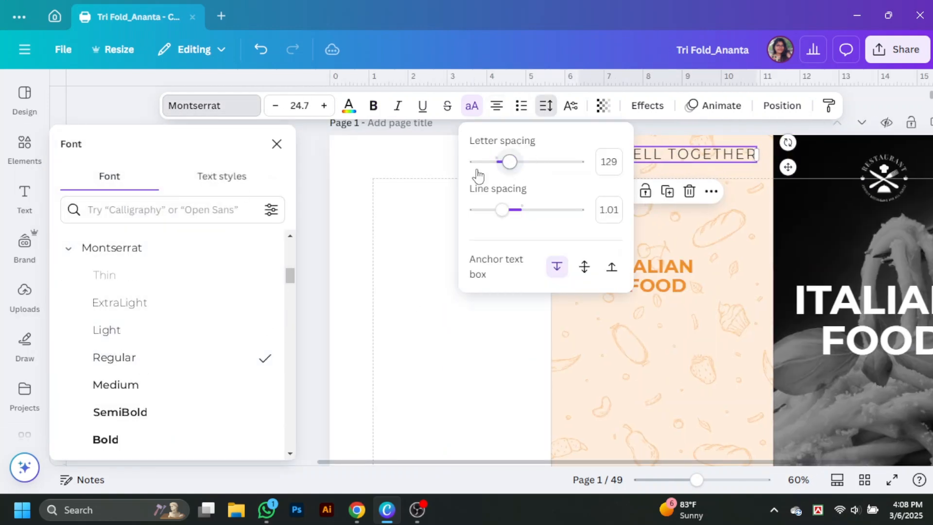
click(430, 174)
click(546, 160)
Step: Shrink the tagline slightly and enlarge the ITALIAN FOOD title to size 40
drag(418, 147, 432, 149)
click(512, 165)
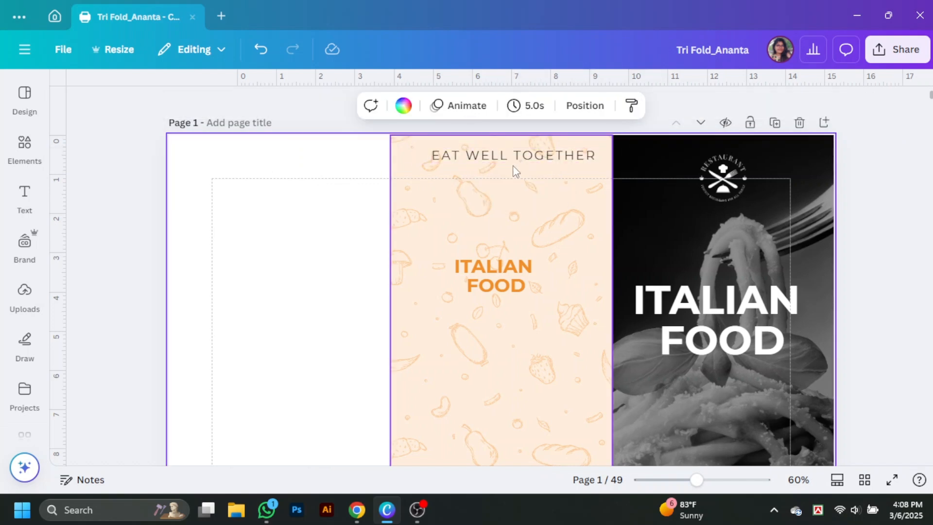
click(511, 165)
click(526, 308)
click(493, 275)
drag(535, 298, 550, 300)
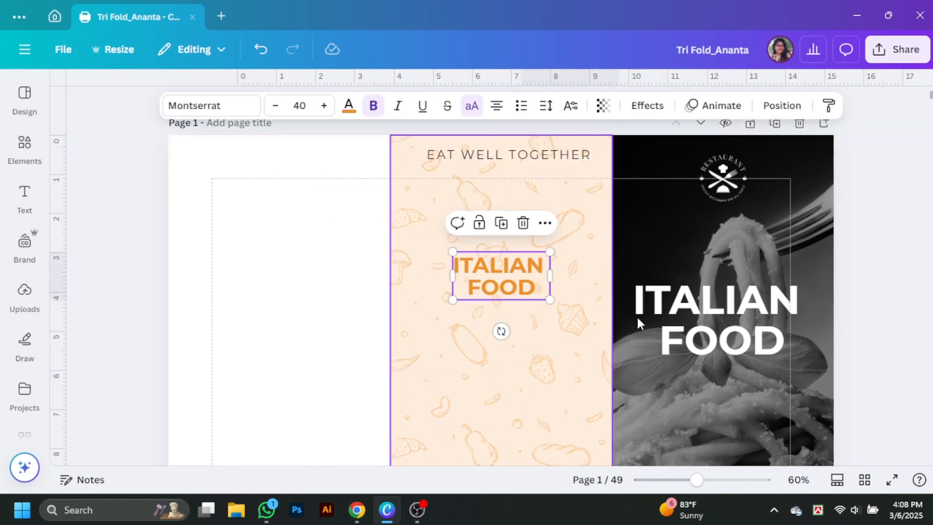
Step: Fill page 1's blank left fold, fully opaque, with custom dark charcoal #242222
scroll(141, 317, down, 2)
click(532, 280)
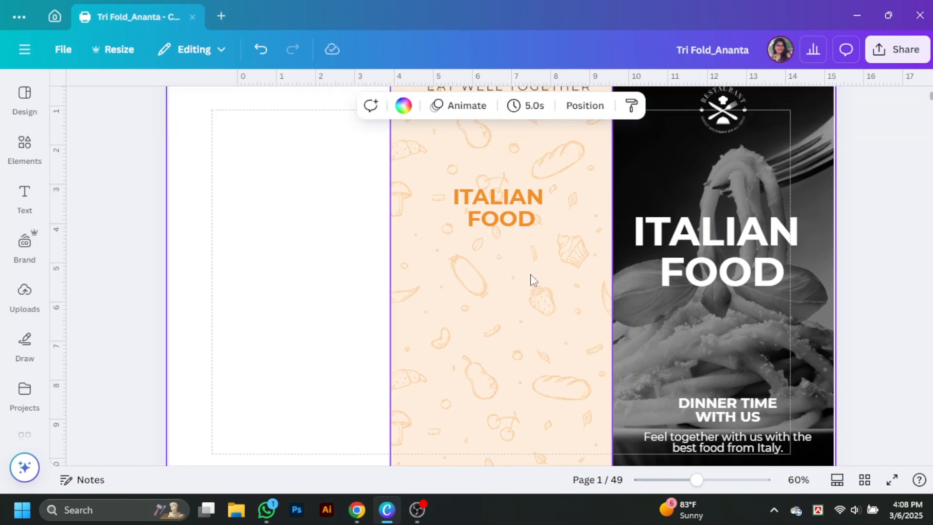
scroll(263, 274, down, 2)
scroll(494, 297, down, 2)
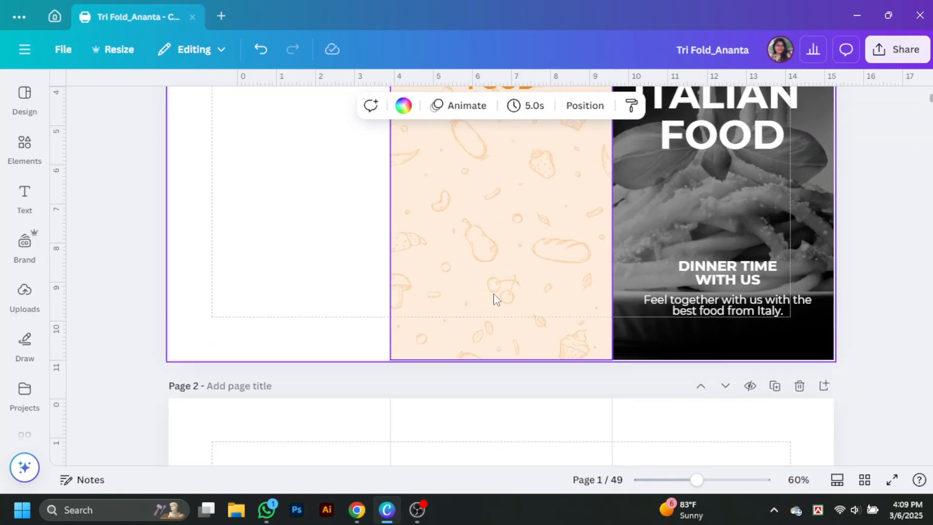
scroll(148, 273, up, 4)
click(287, 208)
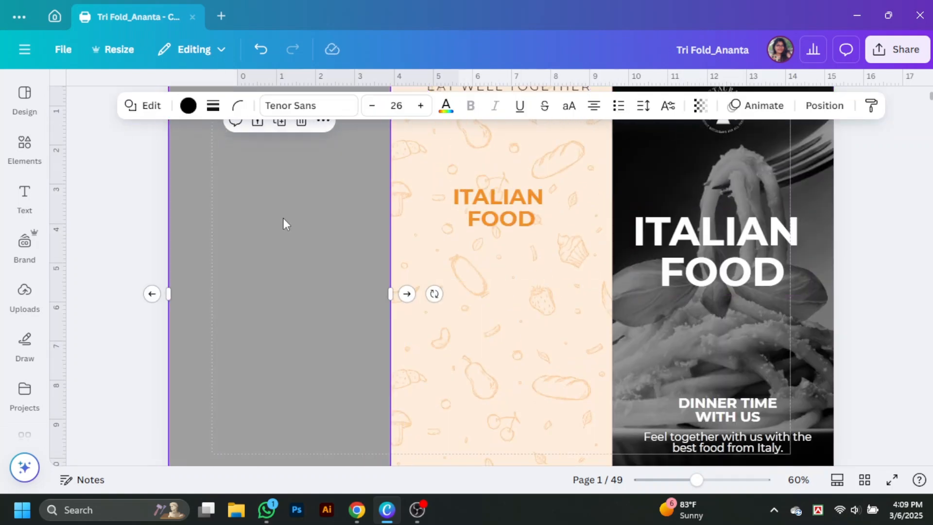
scroll(286, 243, down, 3)
scroll(294, 236, up, 4)
click(188, 106)
click(700, 106)
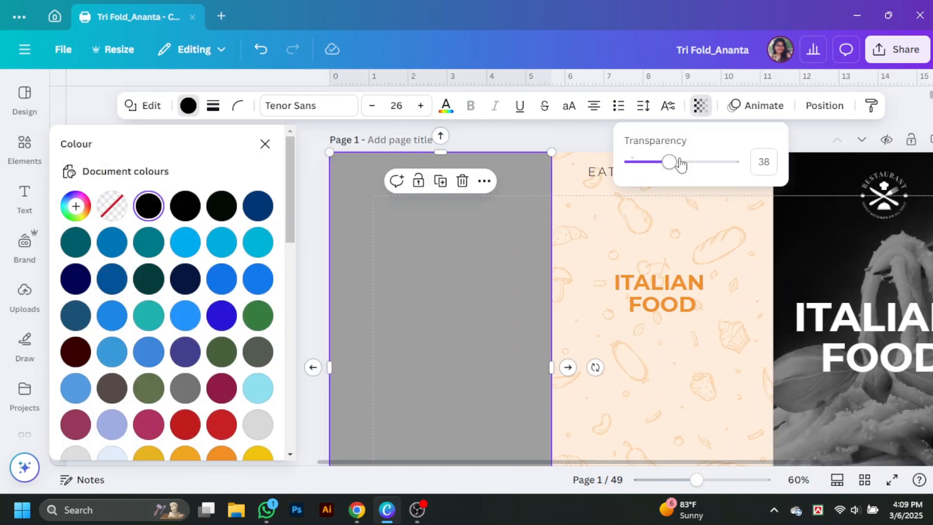
drag(666, 160, 732, 162)
click(148, 209)
drag(77, 323, 84, 336)
click(313, 237)
click(680, 224)
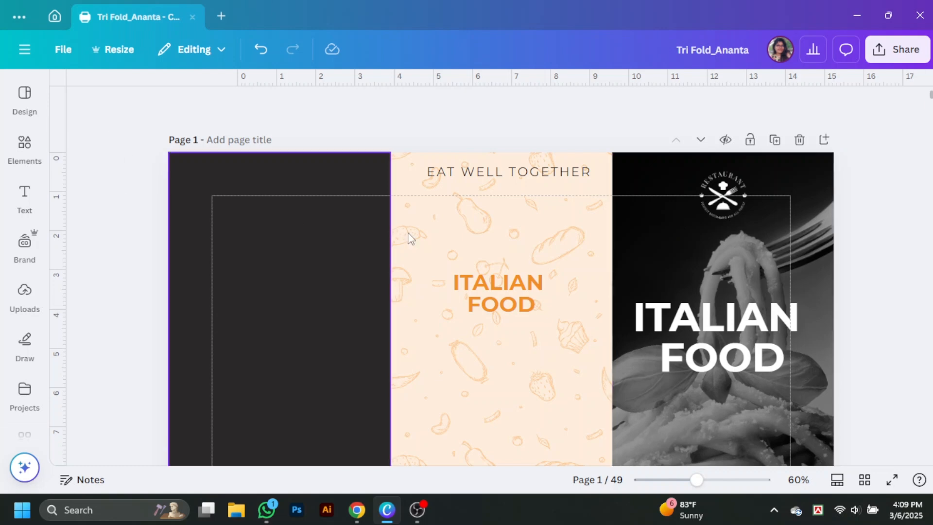
Step: Duplicate ITALIAN FOOD into a black Pinyon Script 'Menu' label, about 70.7, above the title
alt+drag(506, 293, 491, 249)
double_click(491, 249)
text(MEN)
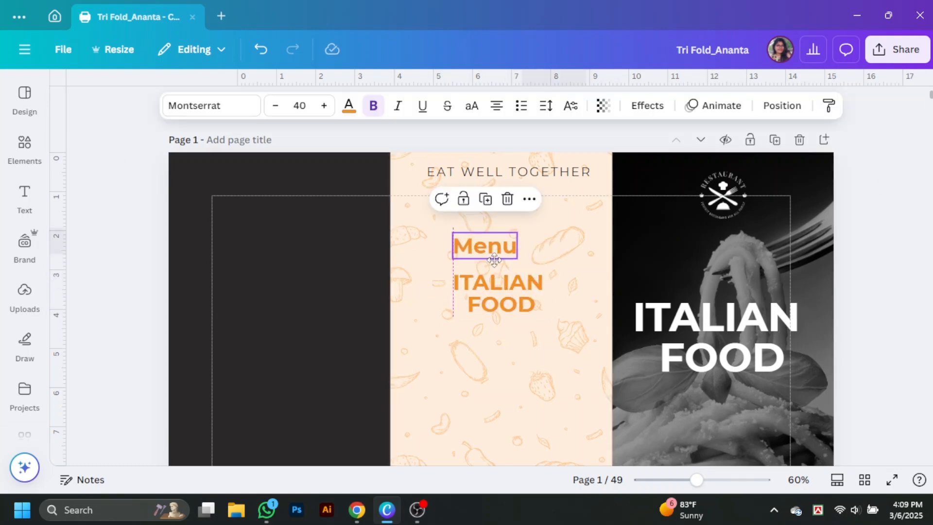
drag(486, 243, 469, 265)
click(212, 105)
click(117, 303)
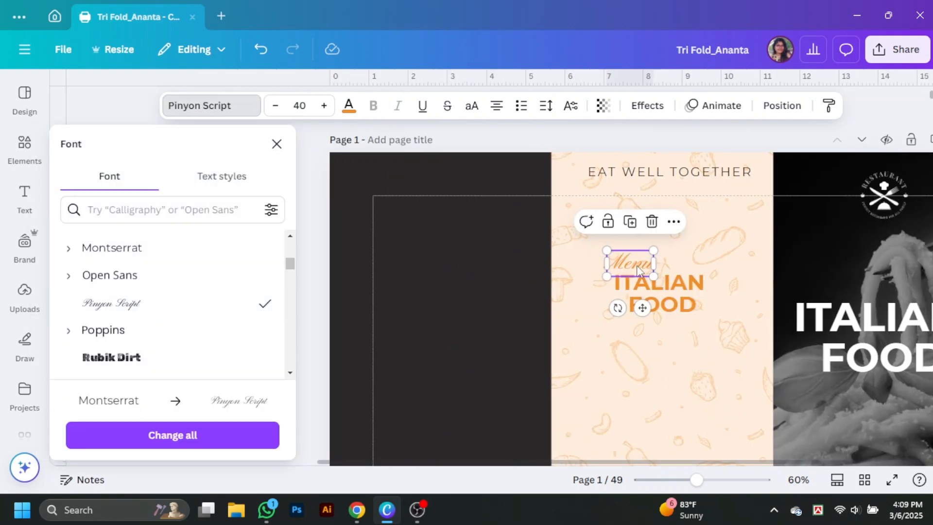
click(347, 105)
click(112, 206)
drag(645, 256, 681, 237)
drag(659, 260, 646, 268)
click(348, 106)
click(897, 235)
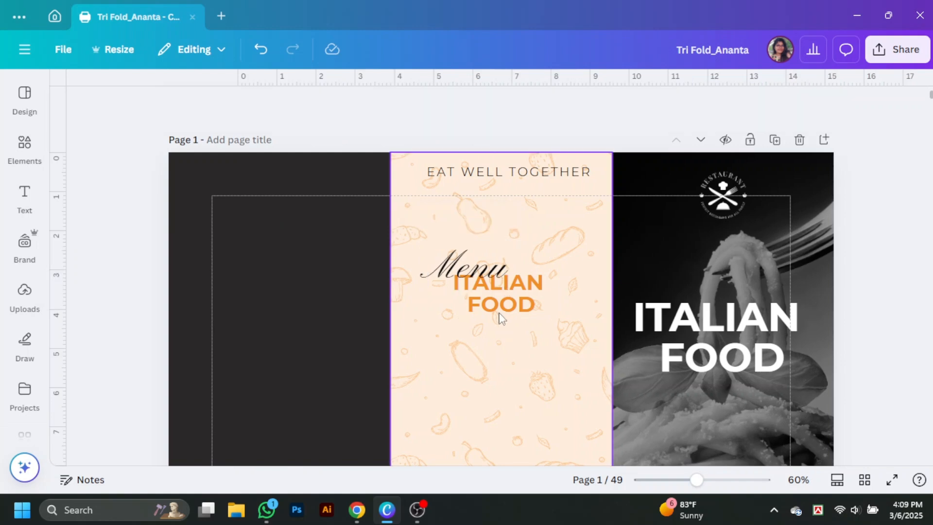
Step: Copy the Menu label and ITALIAN FOOD title together onto the dark left panel
right_click(499, 312)
mouse_move(603, 263)
click(892, 284)
click(481, 265)
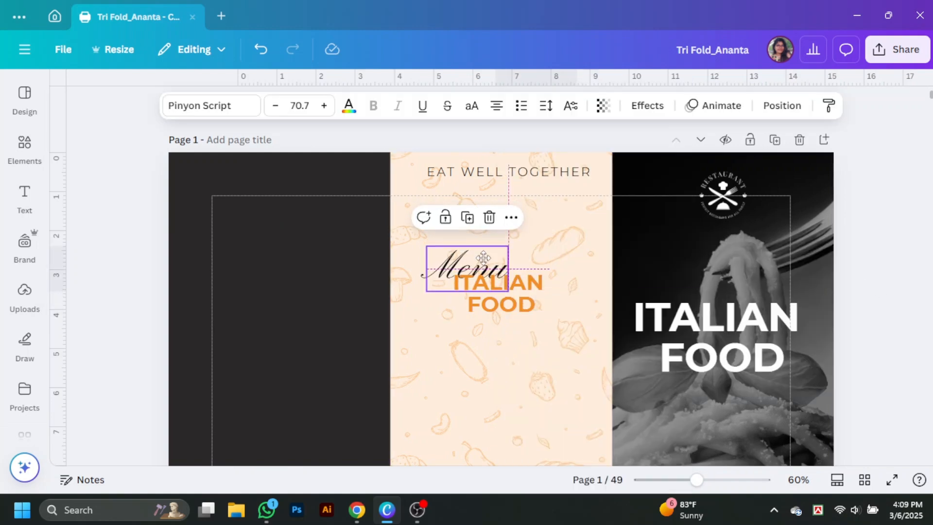
click(897, 287)
click(468, 266)
shift+click(495, 302)
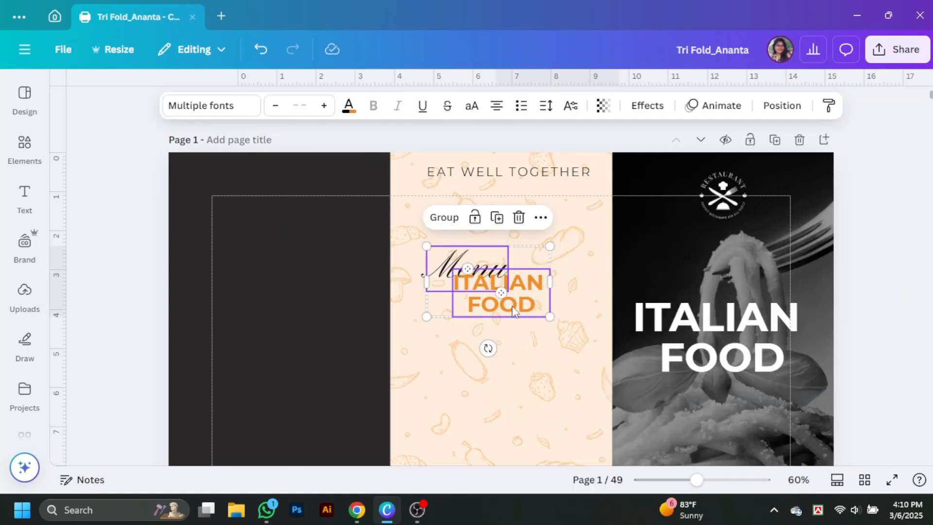
alt+drag(519, 307, 272, 236)
Step: Make the copied Menu white and retype the copied title as DRINKS
click(235, 188)
click(349, 105)
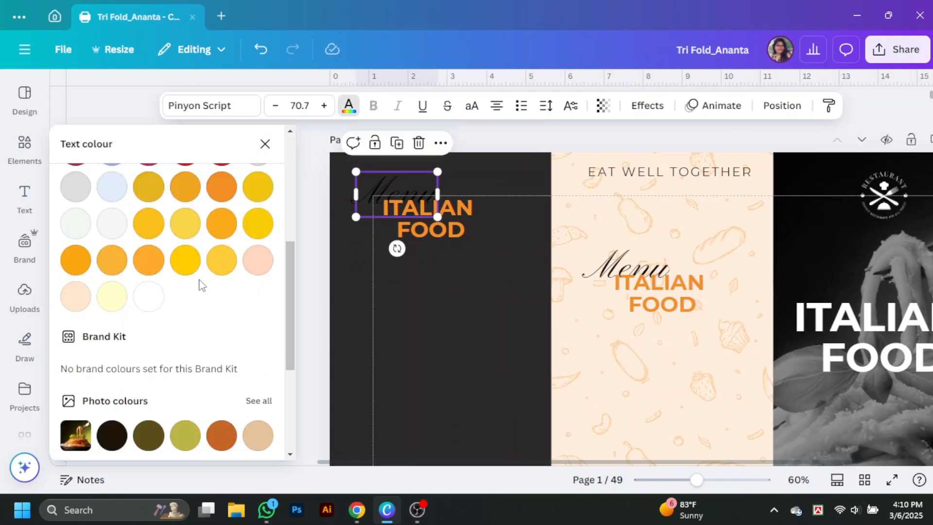
double_click(457, 226)
text(DRINKS)
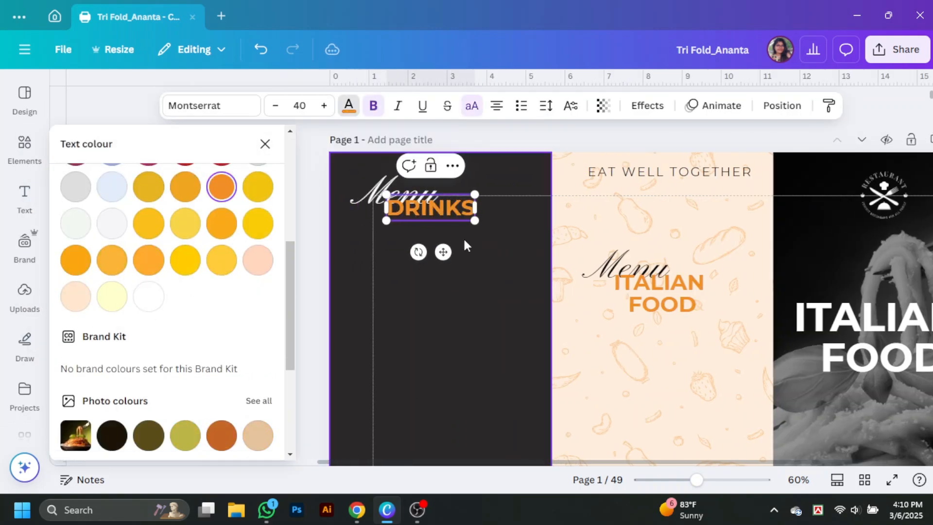
key(Escape)
click(317, 211)
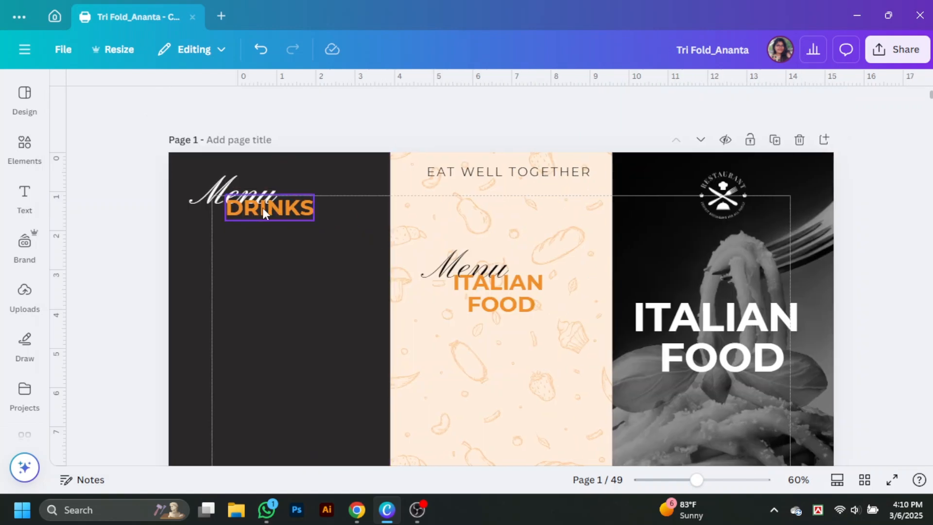
drag(262, 214, 251, 192)
click(204, 217)
Step: Add a plain line from an Elements search for 'line'
click(317, 328)
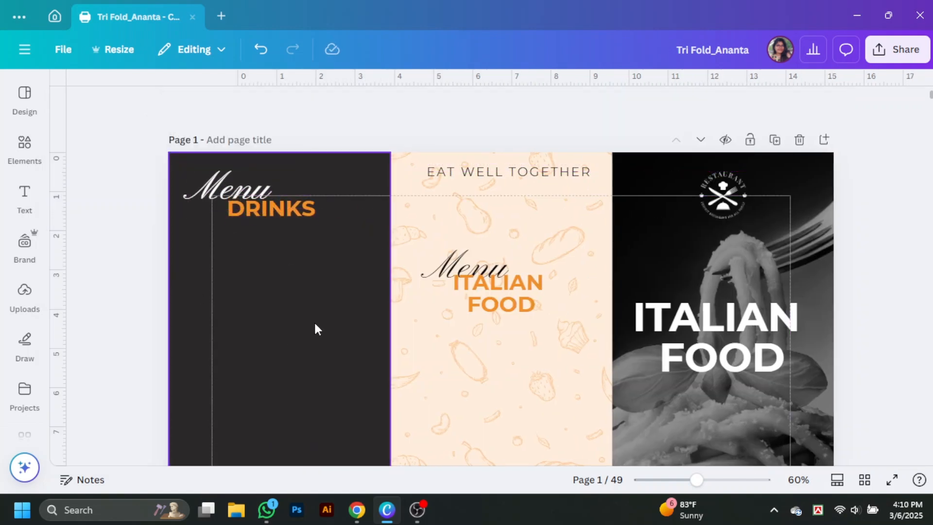
click(293, 212)
click(343, 146)
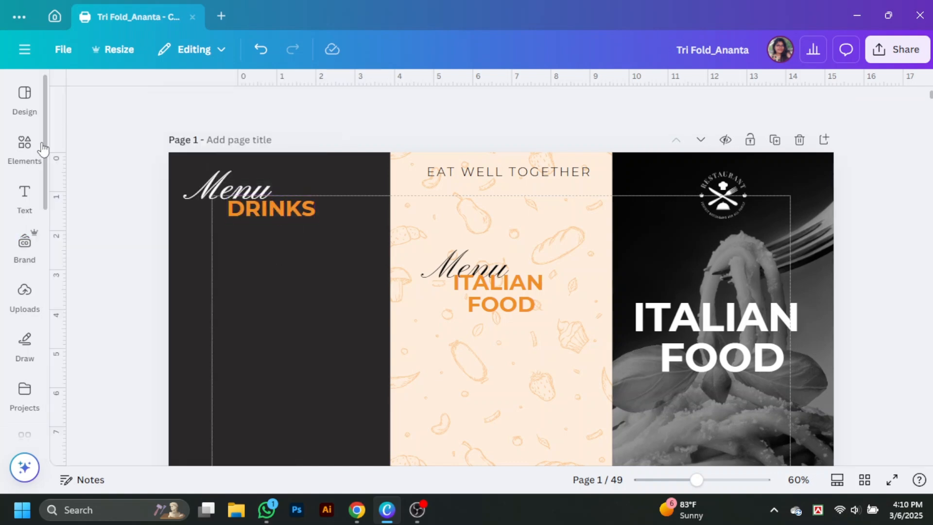
click(27, 146)
text(line)
click(117, 148)
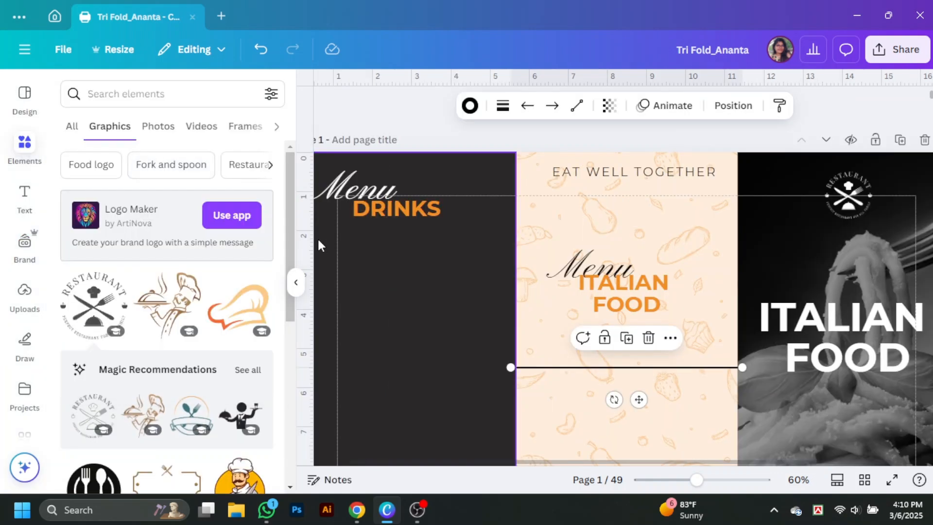
click(315, 241)
Step: Recolour the line and place it, shortened, beneath the DRINKS heading
click(355, 110)
click(222, 411)
drag(697, 367, 531, 218)
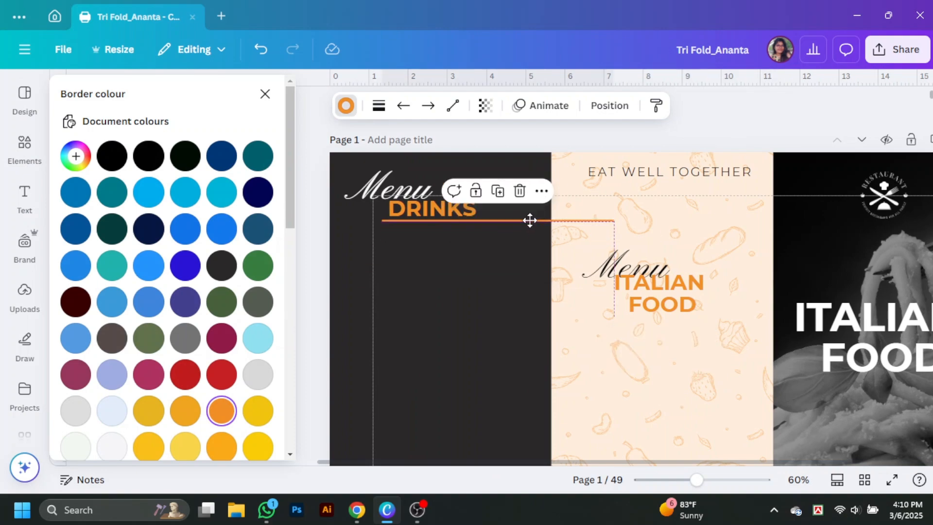
drag(613, 221, 531, 220)
click(348, 111)
click(348, 111)
scroll(150, 340, down, 3)
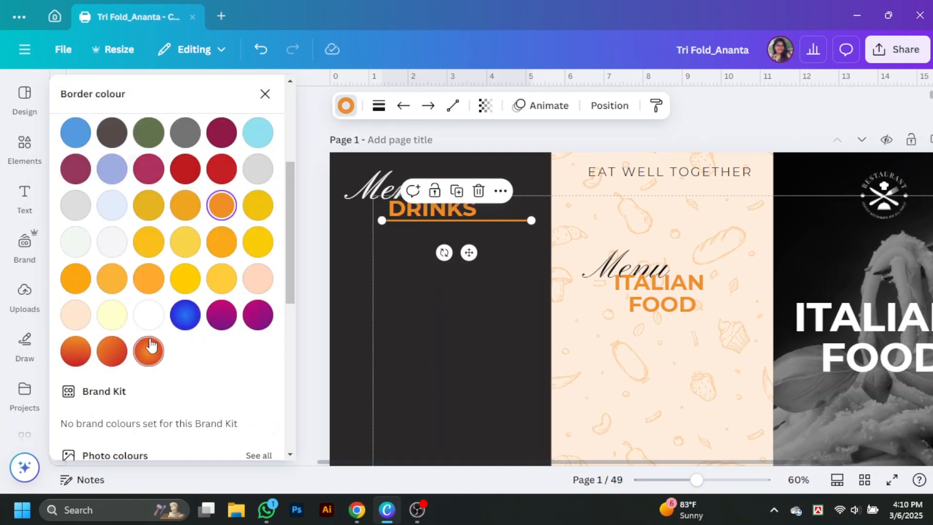
click(329, 275)
scroll(276, 353, down, 3)
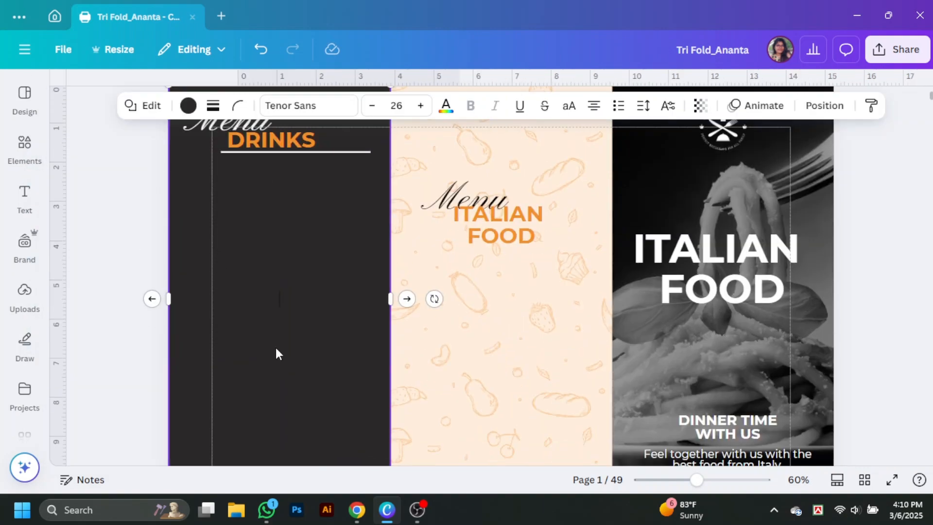
scroll(387, 273, up, 3)
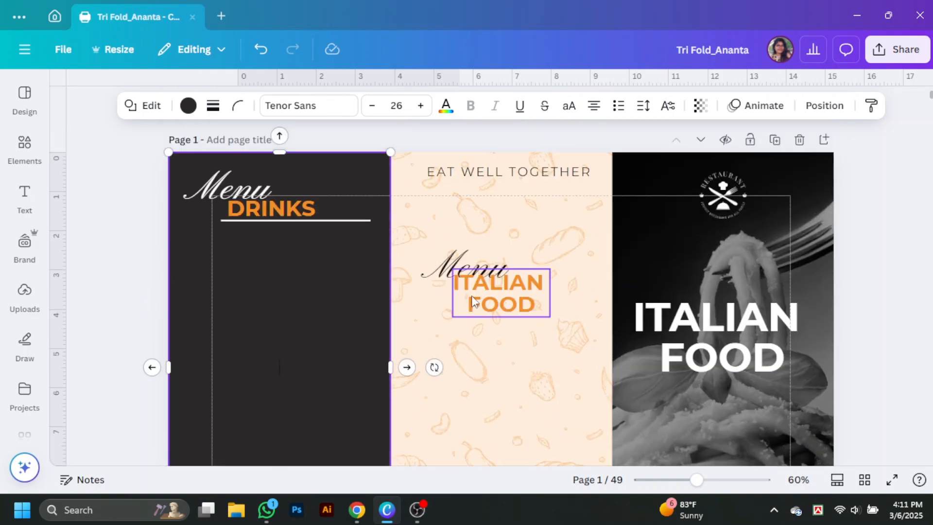
scroll(471, 301, down, 10)
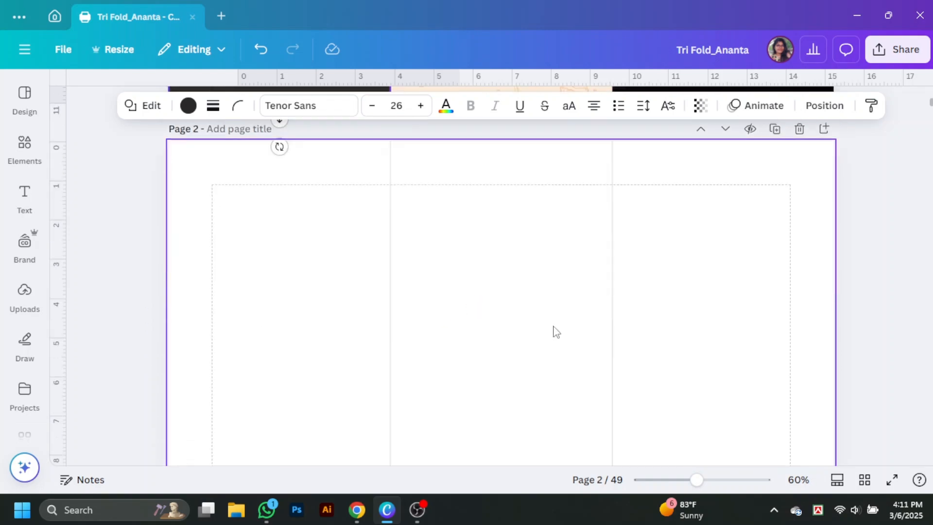
Step: Set Page 2's background to dark grey #424242
click(256, 201)
click(442, 106)
click(111, 268)
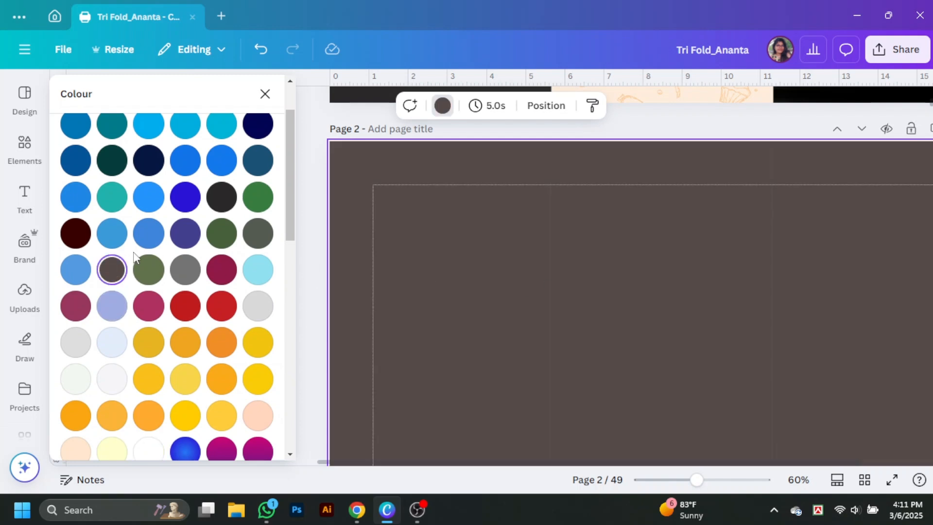
click(111, 269)
drag(79, 205, 69, 209)
click(311, 221)
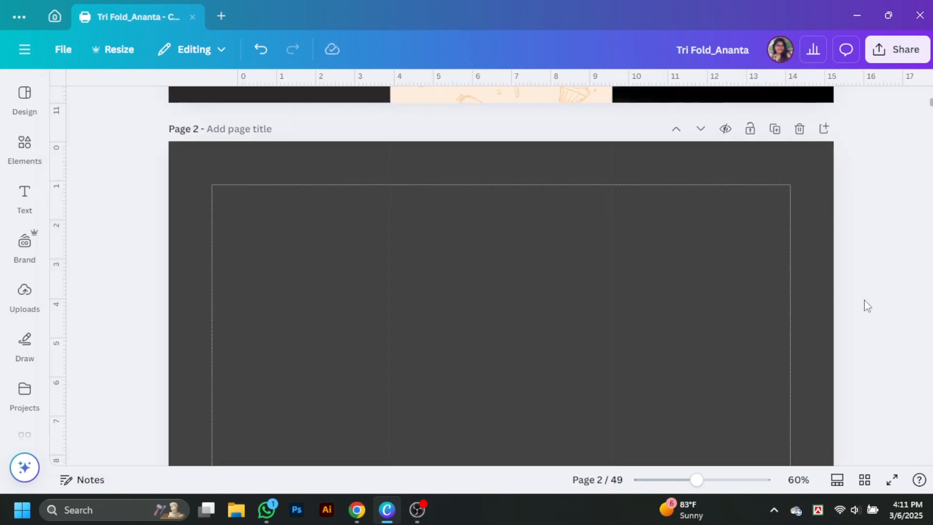
scroll(863, 302, up, 8)
scroll(427, 328, down, 3)
scroll(408, 329, up, 3)
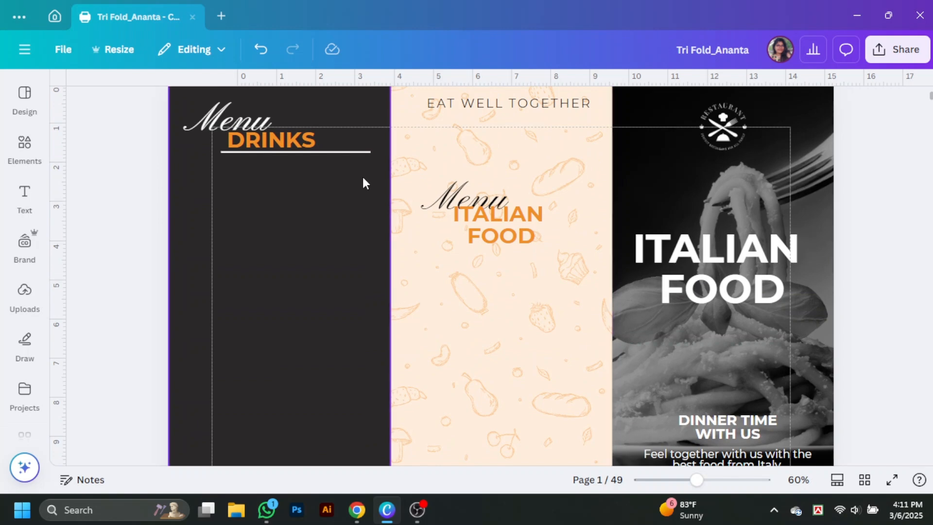
Step: Copy the DRINKS underline to below ITALIAN FOOD and make the copy black
click(348, 154)
drag(348, 154, 556, 248)
click(111, 156)
click(416, 275)
click(543, 250)
click(874, 316)
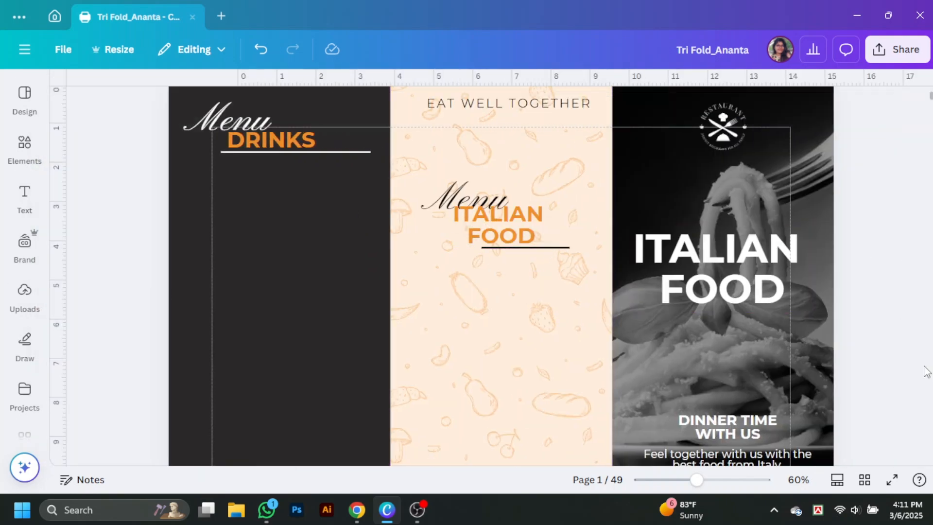
scroll(245, 349, down, 3)
scroll(281, 323, down, 2)
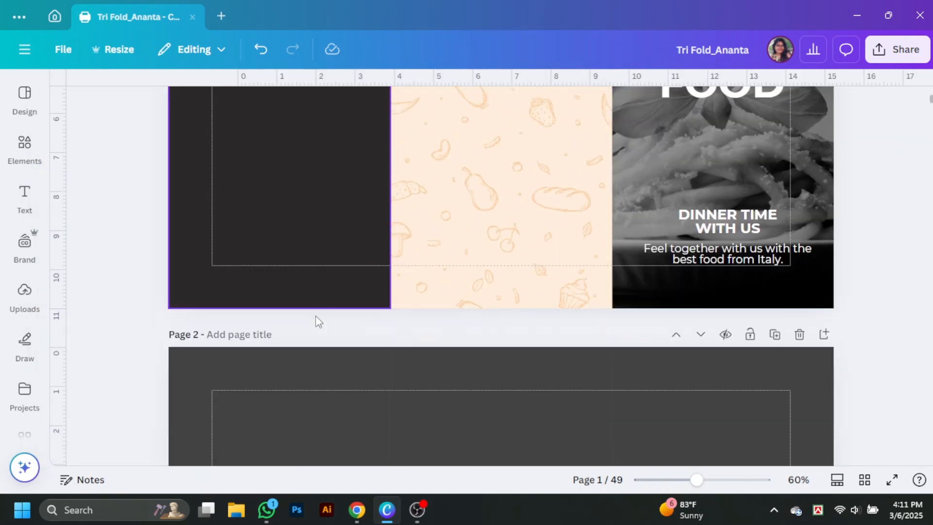
scroll(316, 318, up, 5)
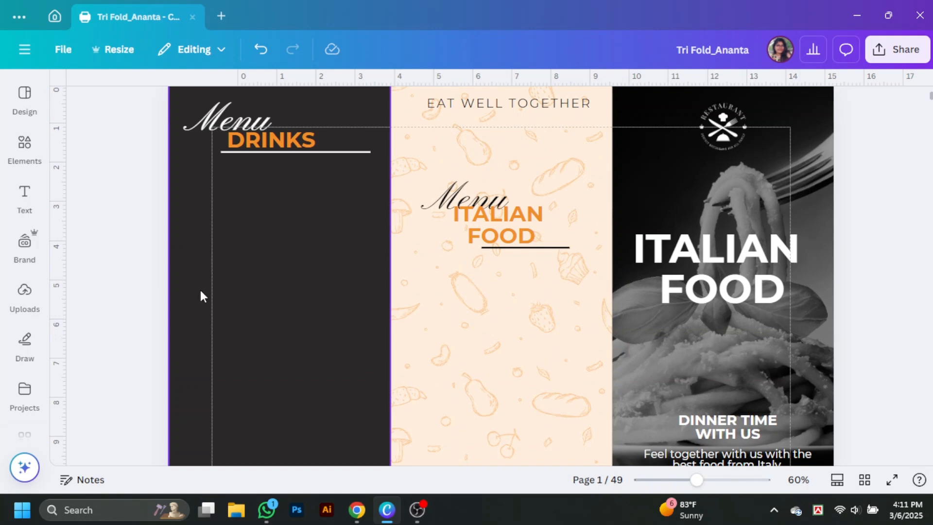
scroll(534, 289, down, 7)
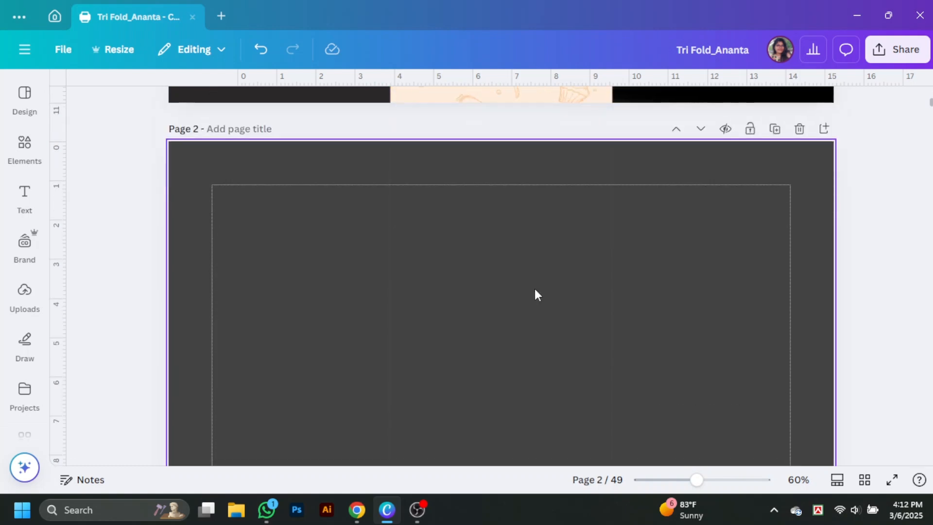
Step: Add a square picture frame to Page 2 from an Elements search for 'frame'
click(24, 148)
click(247, 94)
click(143, 97)
text(fram)
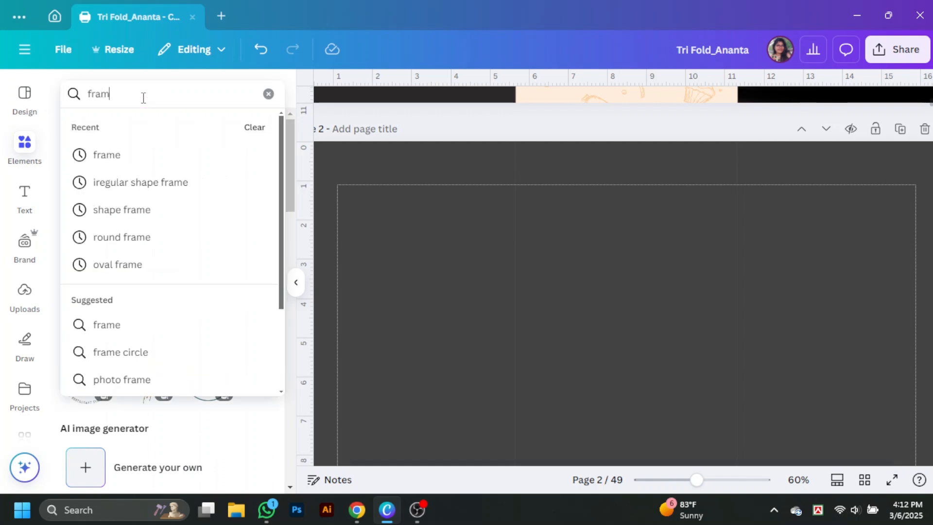
text(e)
key(Return)
click(100, 329)
Step: Resize the frame and move it to the top left of Page 2
drag(500, 368, 290, 364)
scroll(285, 311, down, 3)
drag(393, 429, 363, 398)
drag(315, 359, 325, 179)
scroll(328, 372, up, 1)
scroll(321, 206, up, 2)
drag(337, 334, 333, 337)
scroll(582, 359, down, 1)
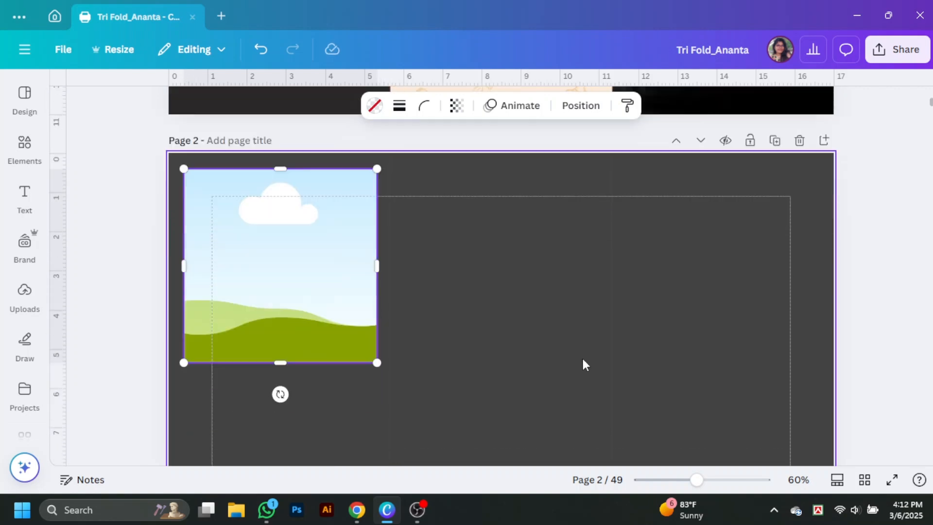
scroll(583, 364, down, 1)
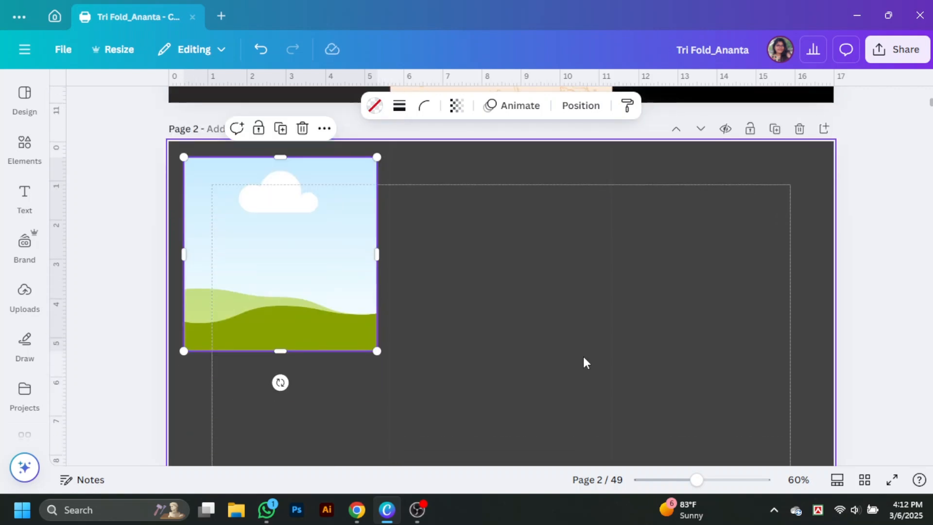
scroll(666, 373, down, 4)
Step: Place a copy of the frame at the lower right and make the top-left frame taller
drag(352, 320, 780, 303)
key(Escape)
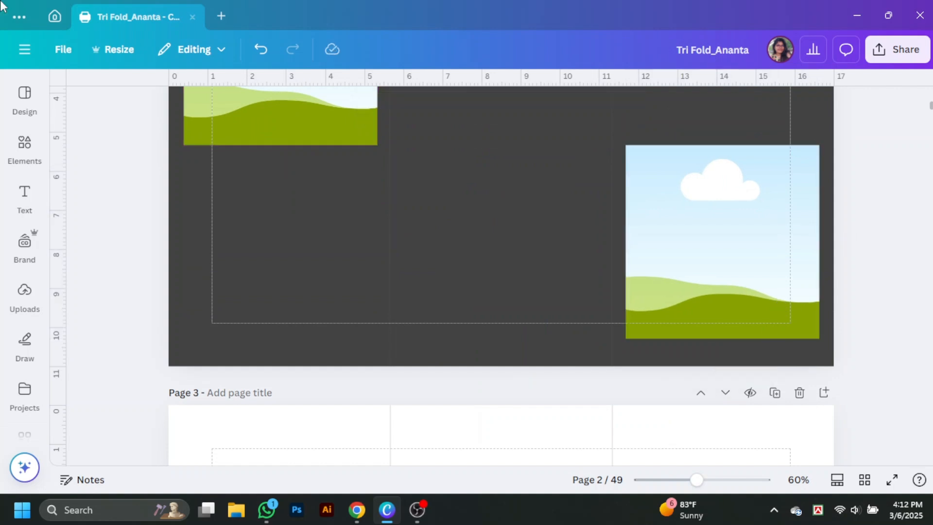
scroll(398, 266, up, 2)
scroll(284, 295, up, 1)
click(283, 294)
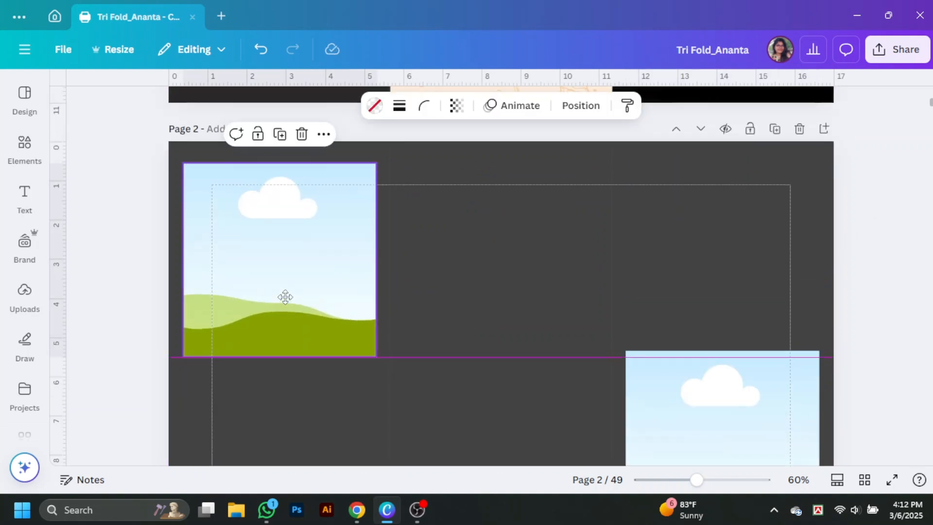
drag(279, 350, 274, 373)
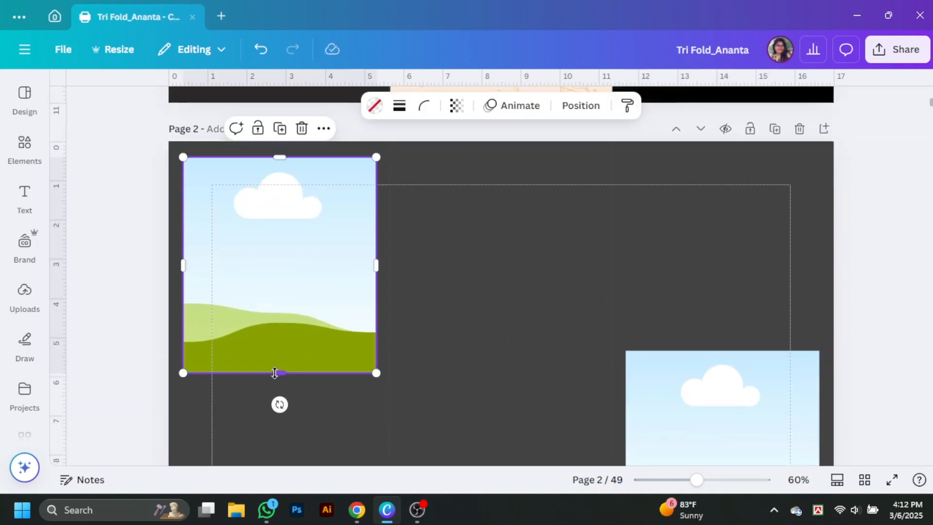
Step: Find brush-stroke frames, delete the top-left square frame, and add a brush frame
click(22, 156)
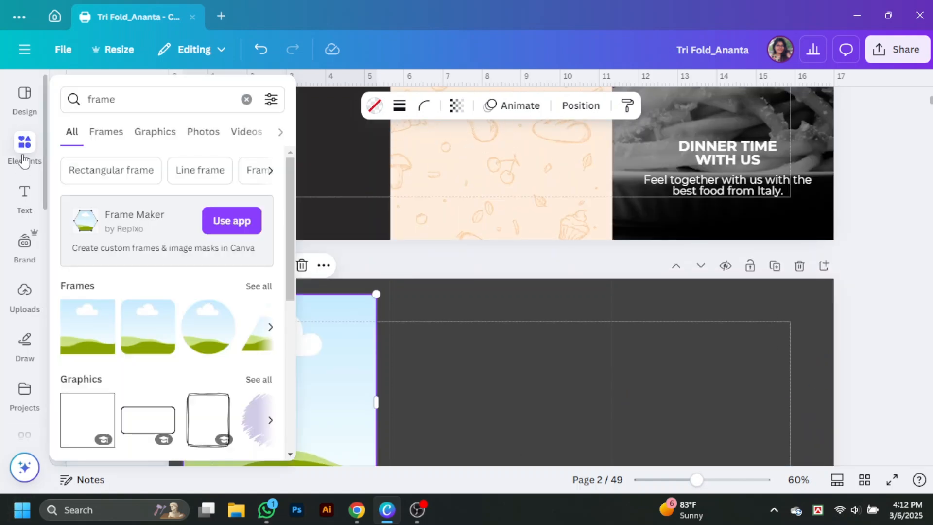
click(66, 93)
text(brus)
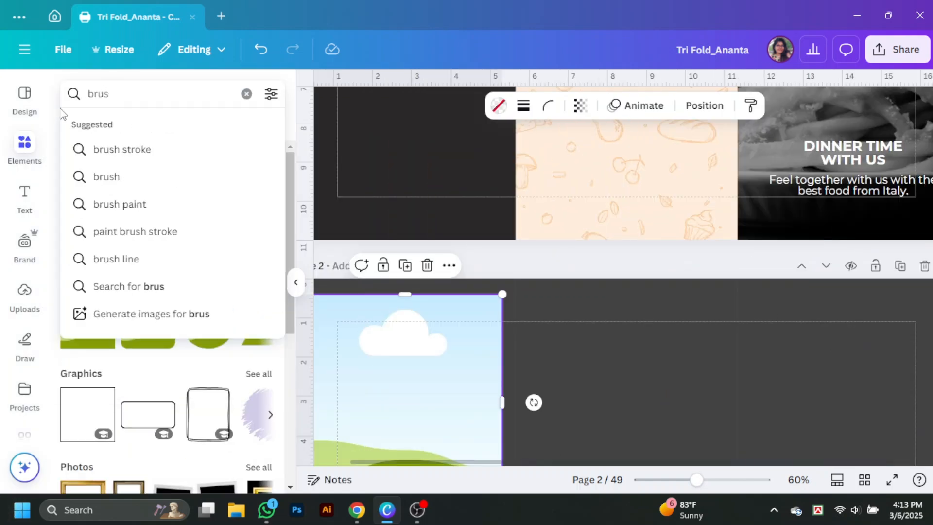
text(h fra)
click(144, 150)
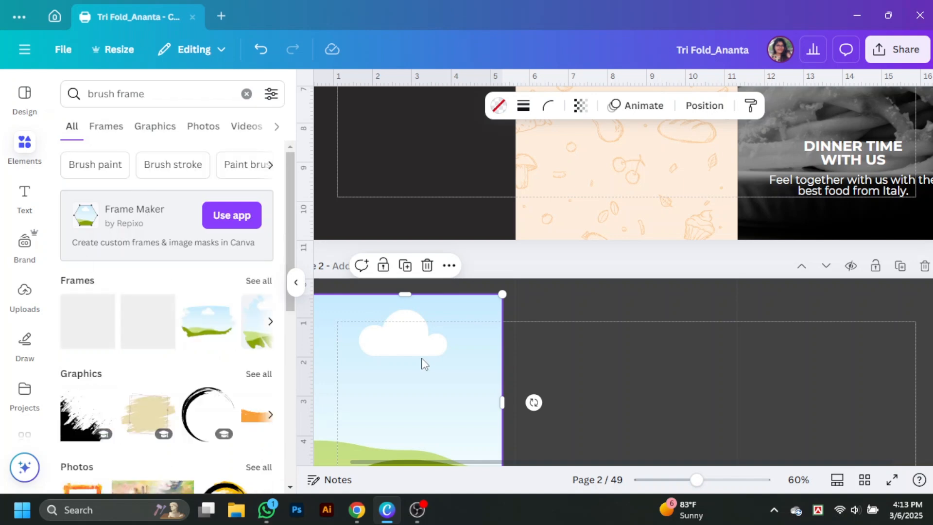
click(258, 280)
scroll(441, 285, down, 1)
key(Delete)
scroll(172, 378, down, 1)
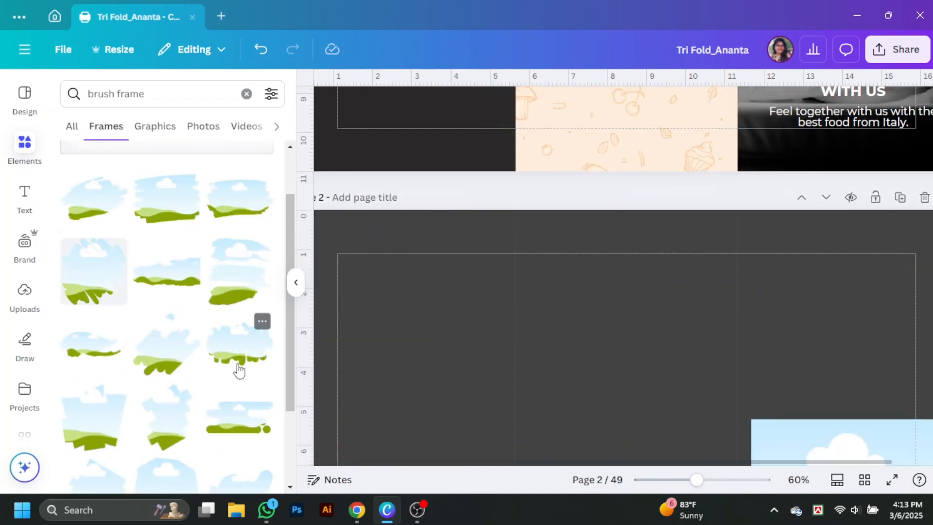
click(189, 217)
Step: Size and position the brush frame at top left, and delete the remaining square frame
click(295, 283)
scroll(479, 388, down, 3)
drag(479, 388, 310, 345)
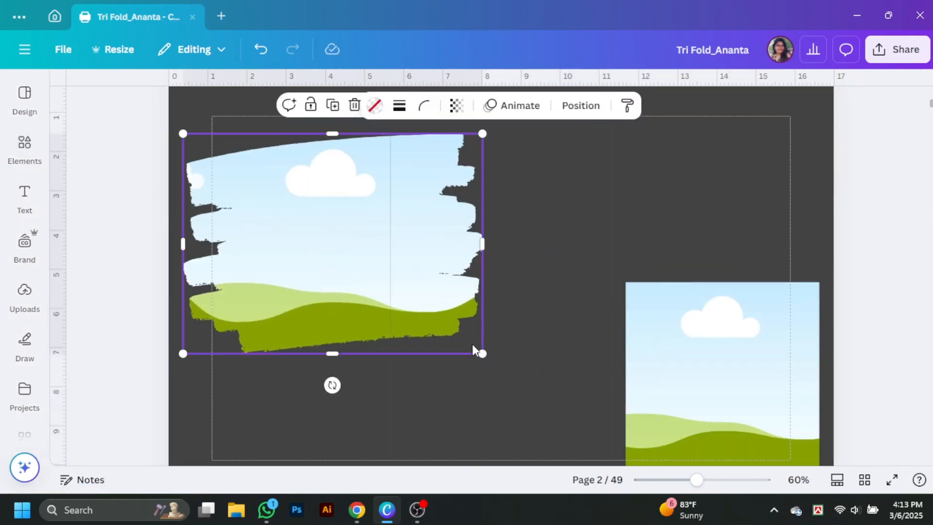
drag(483, 354, 393, 288)
scroll(523, 301, up, 1)
drag(307, 310, 304, 270)
scroll(524, 276, down, 2)
click(738, 276)
click(743, 185)
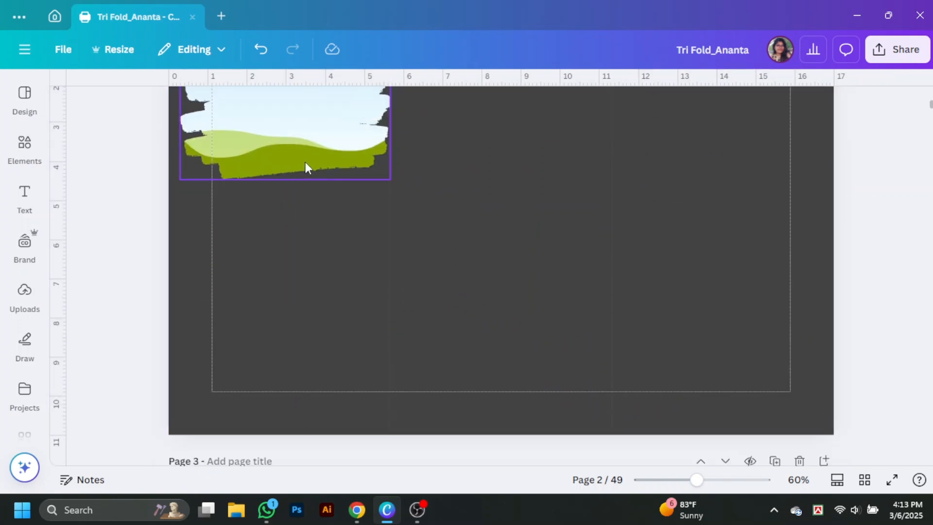
Step: Place a copy of the brush frame at lower right and stretch both frames taller
mouse_move(307, 167)
mouse_down()
mouse_move(756, 356)
mouse_move(744, 387)
mouse_up()
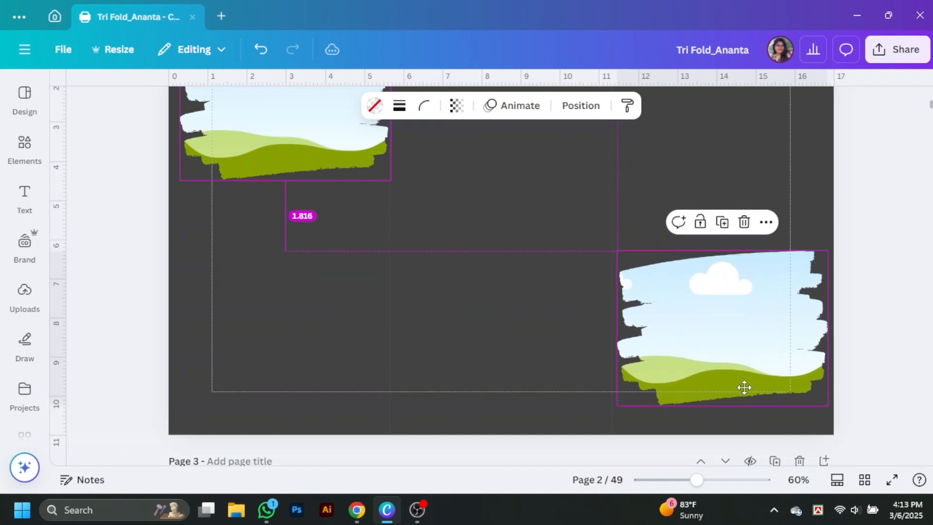
drag(745, 266, 723, 199)
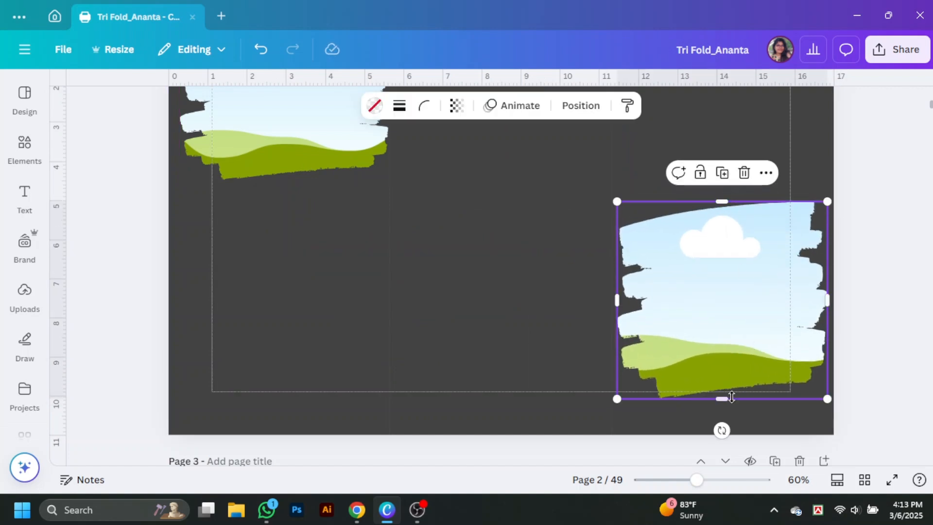
drag(727, 396, 729, 426)
click(303, 158)
drag(288, 178, 287, 201)
click(849, 189)
scroll(849, 189, up, 3)
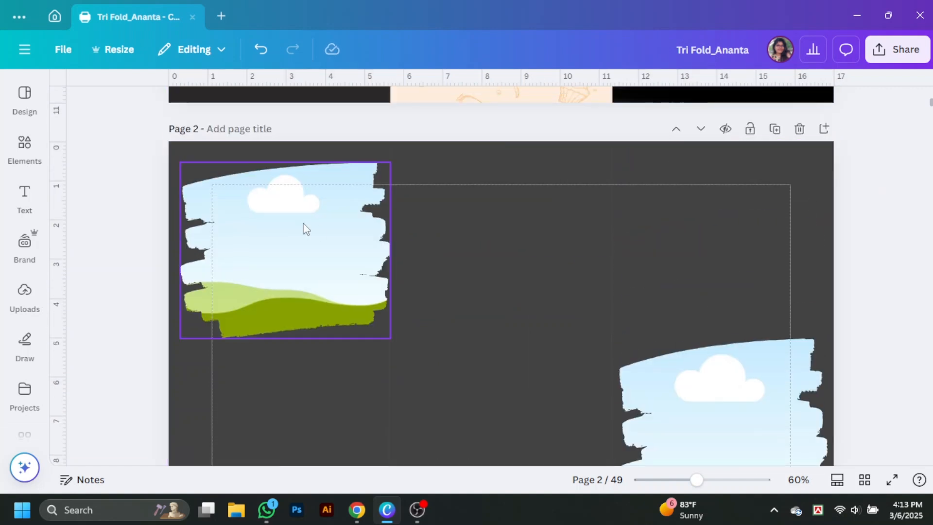
click(300, 214)
click(279, 164)
click(283, 171)
mouse_move(285, 162)
mouse_down()
mouse_move(285, 140)
mouse_move(285, 170)
mouse_up()
Step: Search Photos for 'Italian food' and fill page 2's top-left brush frame with the bruschetta photo
click(878, 296)
click(25, 148)
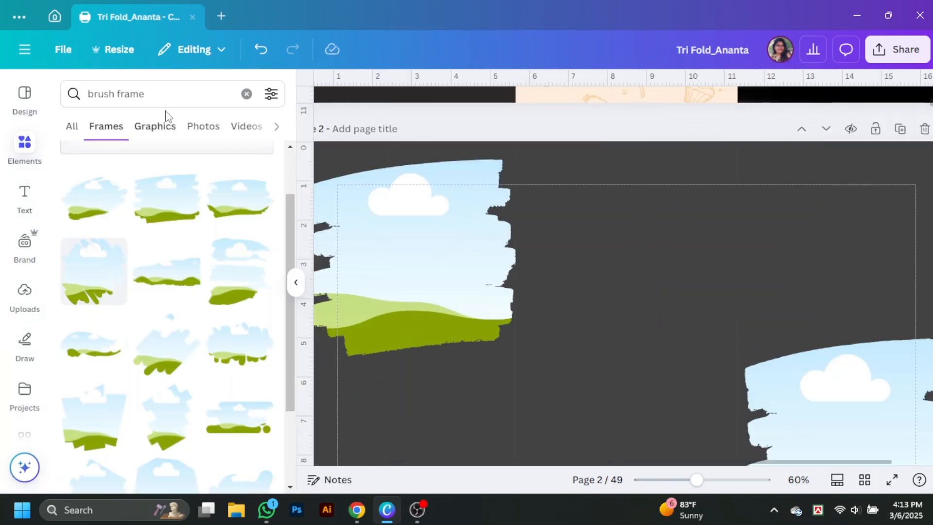
drag(160, 95, 51, 104)
text(ita)
click(174, 153)
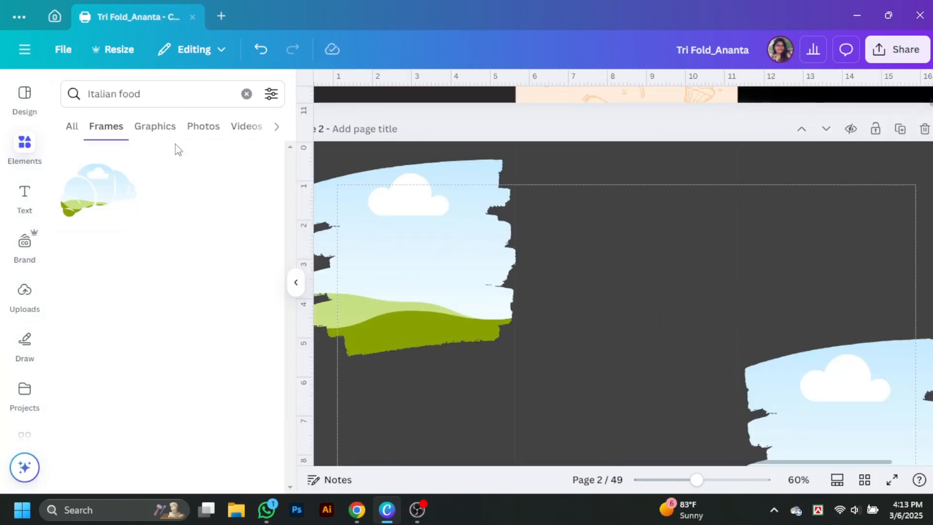
click(194, 131)
click(224, 220)
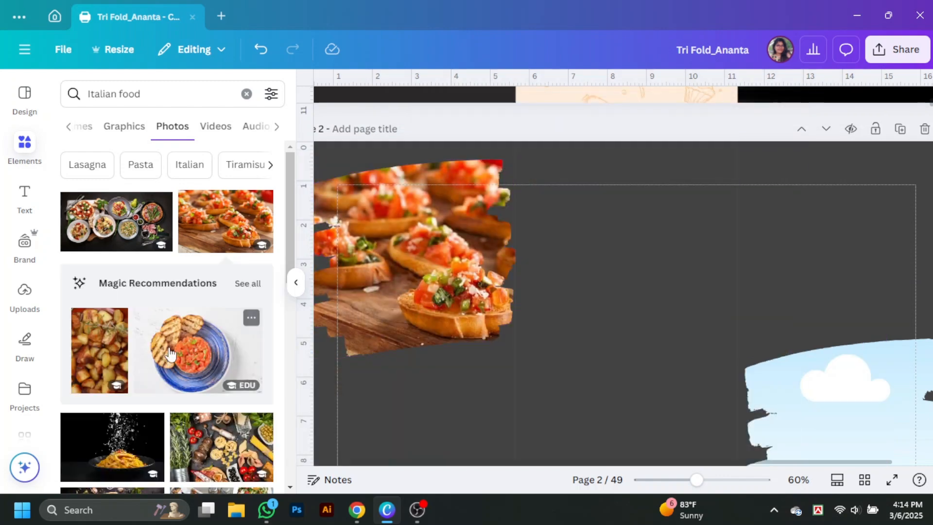
Step: Fill the right-hand brush frame with the penne pasta photo instead of the spaghetti
scroll(911, 439, down, 4)
scroll(213, 291, down, 6)
click(110, 208)
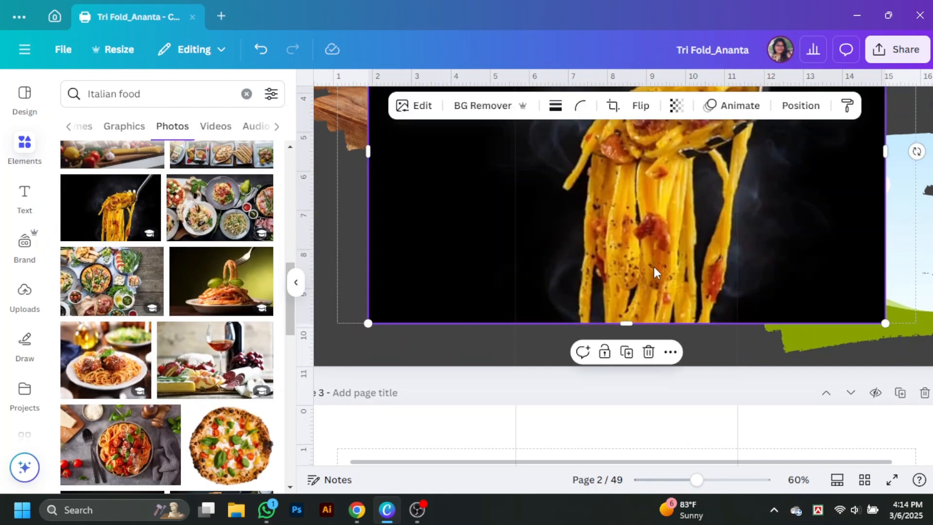
scroll(213, 238, down, 10)
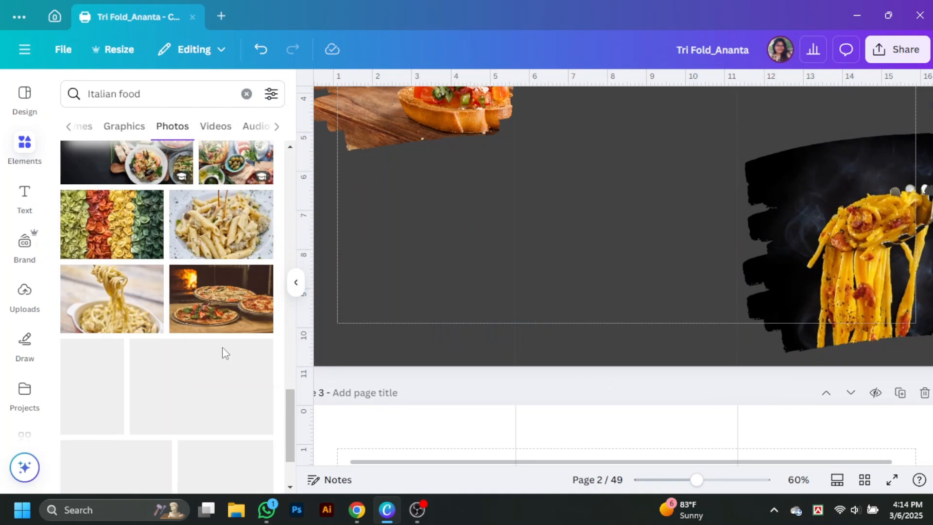
scroll(244, 349, down, 10)
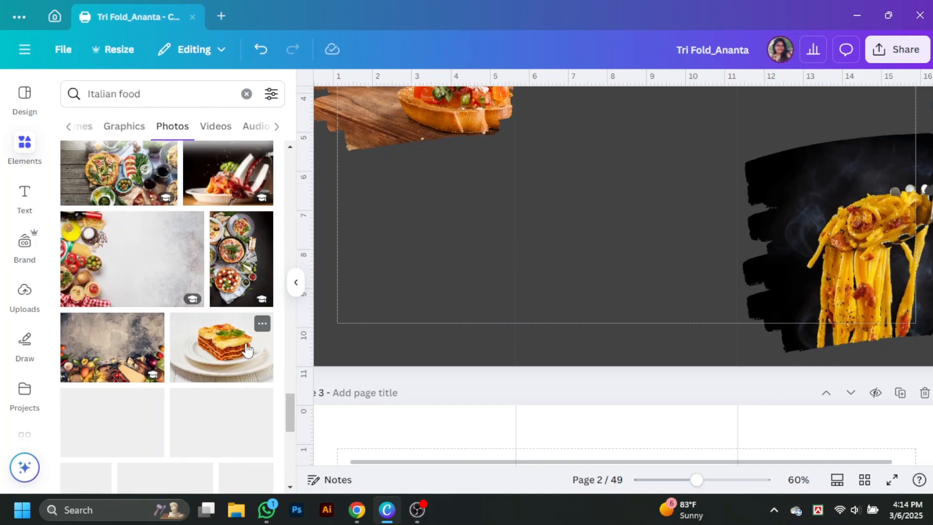
scroll(247, 349, down, 10)
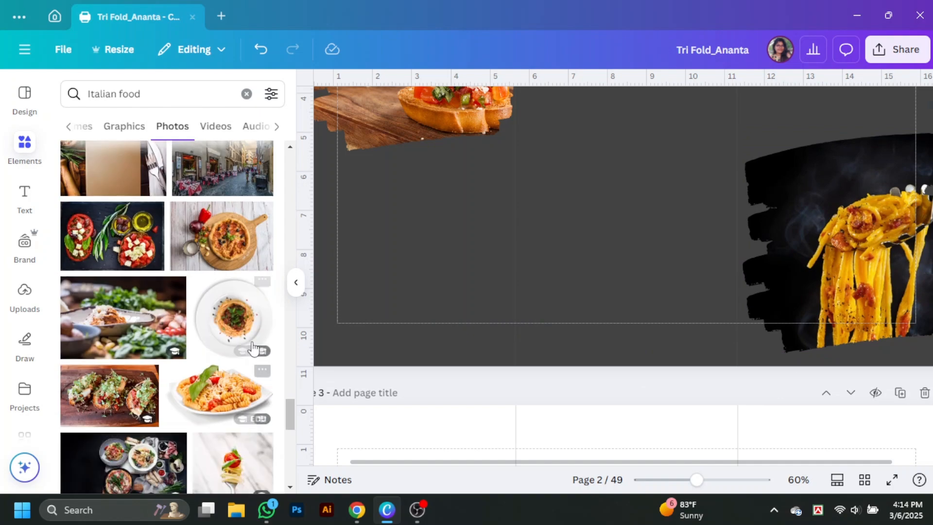
click(233, 257)
drag(692, 266, 833, 250)
scroll(220, 378, down, 6)
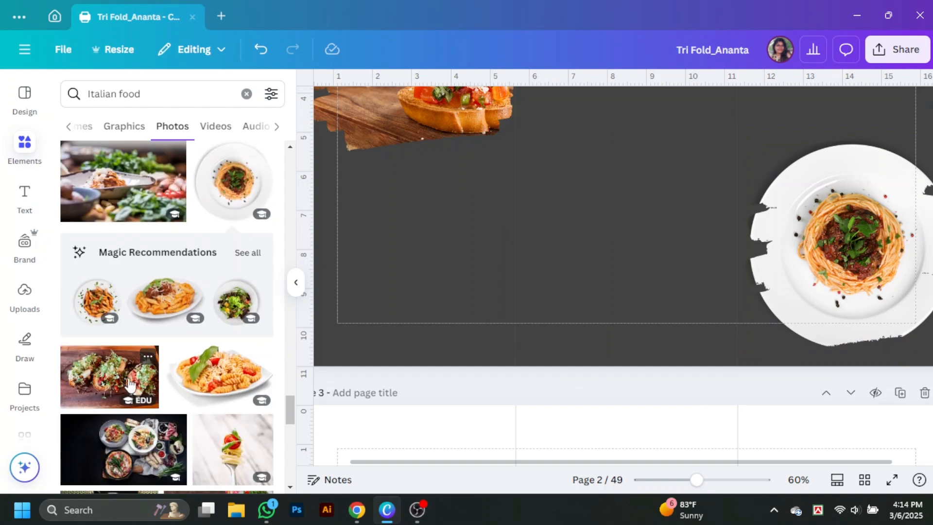
drag(290, 431, 292, 178)
click(227, 306)
drag(797, 283, 850, 309)
Step: Place the restaurant logo on page 2's right panel and enlarge it
click(296, 286)
scroll(870, 330, up, 10)
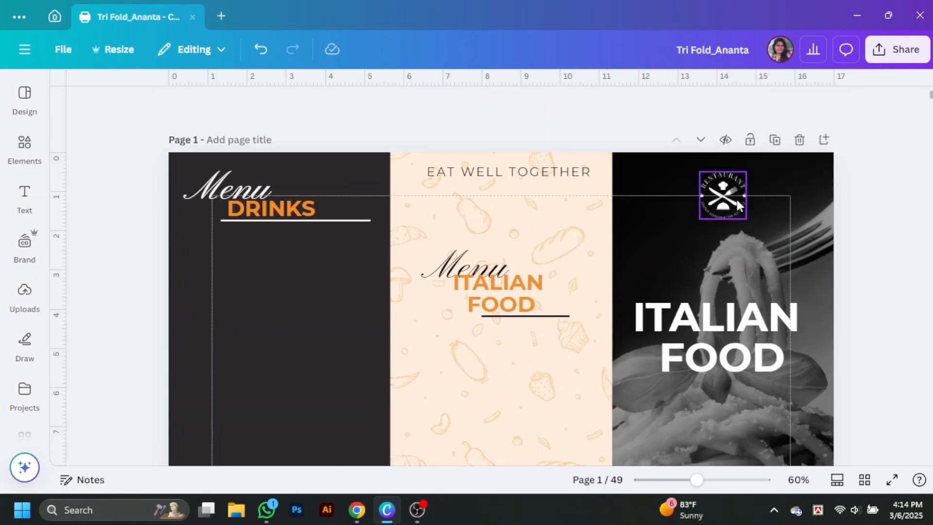
scroll(732, 219, down, 5)
drag(736, 199, 776, 387)
scroll(730, 287, down, 3)
drag(735, 345, 722, 340)
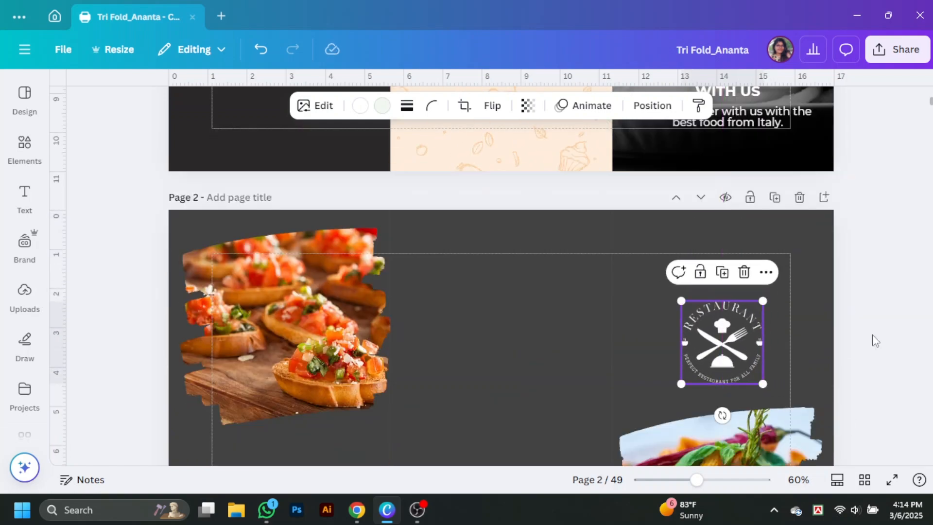
click(872, 339)
Step: Bring the EAT WELL TOGETHER heading onto page 2 and make its text white
scroll(731, 308, up, 3)
scroll(482, 260, up, 5)
alt+drag(508, 175, 749, 387)
scroll(632, 311, down, 5)
click(348, 106)
scroll(185, 310, down, 5)
click(185, 295)
click(265, 144)
click(850, 411)
Step: Move the restaurant logo slightly higher above the EAT WELL TOGETHER heading
click(765, 385)
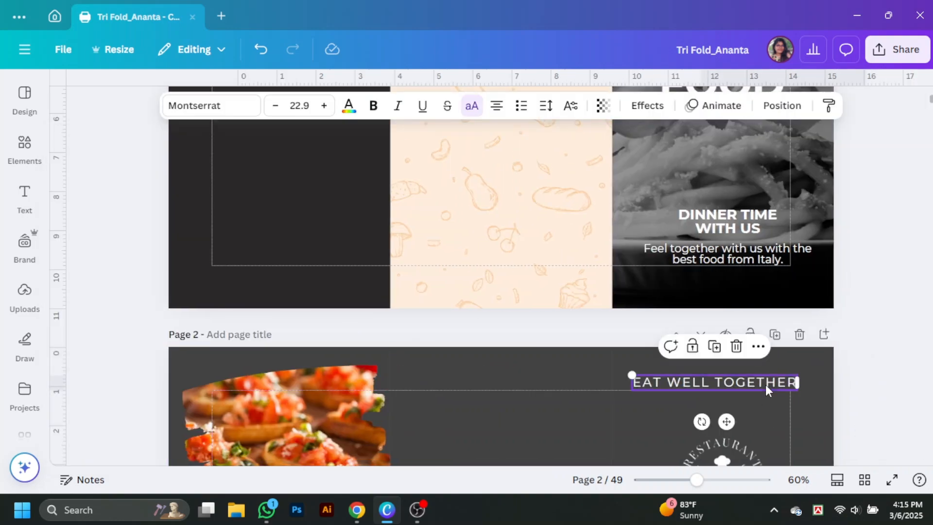
scroll(765, 379, down, 5)
click(707, 244)
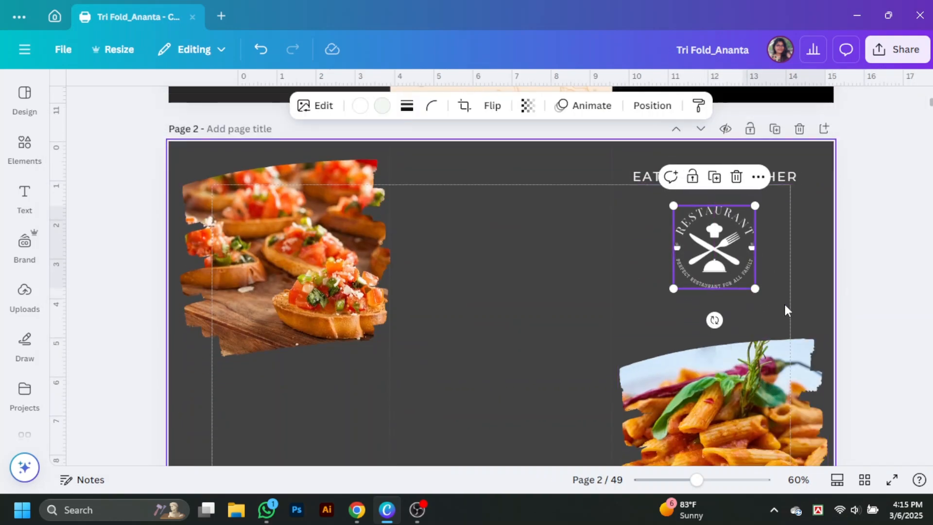
scroll(772, 282, up, 5)
scroll(754, 259, down, 5)
drag(758, 265, 751, 254)
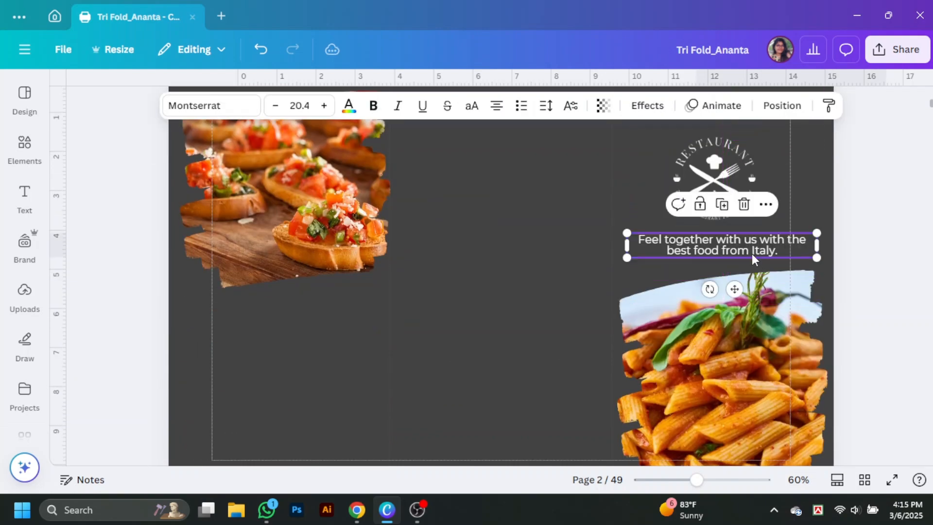
drag(730, 194, 731, 189)
click(879, 262)
Step: Delete the stray extra copy of the restaurant logo
scroll(878, 262, up, 1)
scroll(358, 291, down, 2)
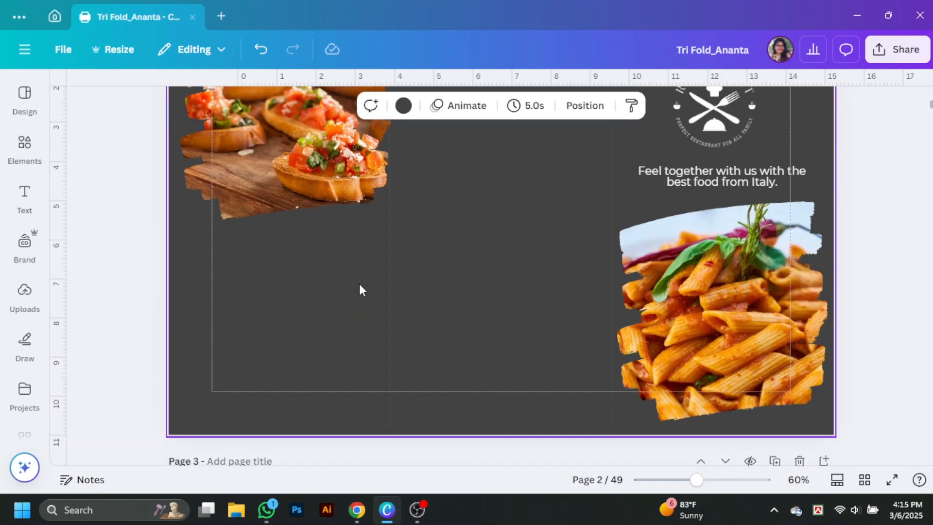
scroll(360, 289, up, 1)
scroll(524, 291, up, 1)
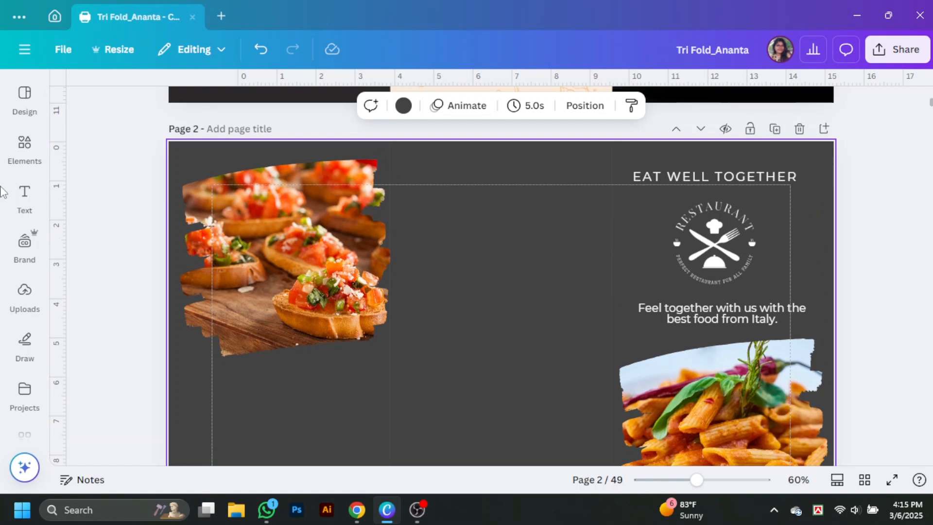
click(24, 145)
click(354, 382)
scroll(638, 280, down, 2)
scroll(713, 203, up, 1)
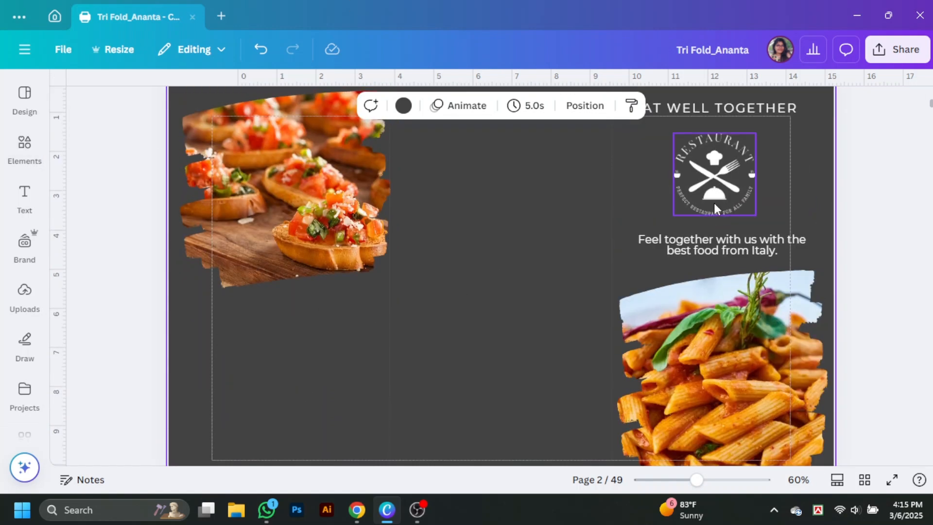
click(716, 200)
drag(716, 200, 277, 383)
key(Delete)
scroll(699, 340, up, 6)
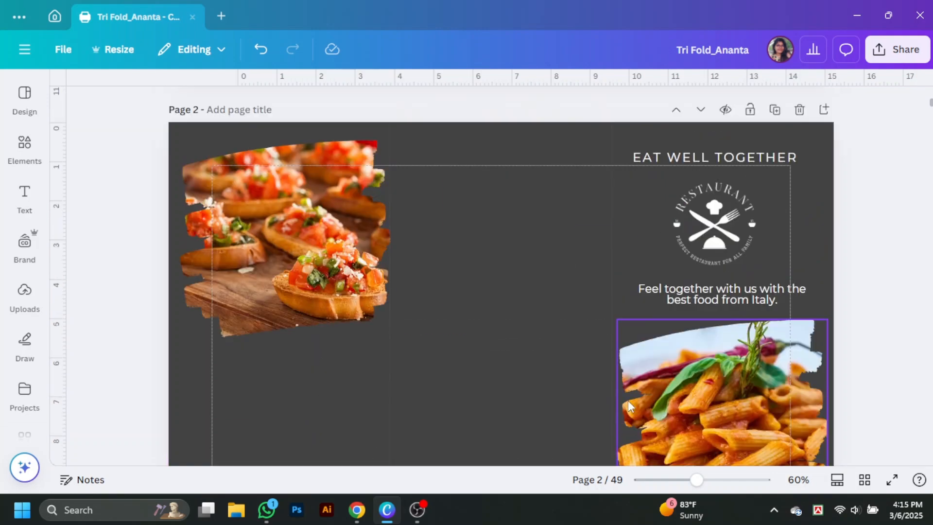
Step: Copy the bruschetta brush frame onto page 1's drinks panel and shrink it
scroll(743, 124, down, 4)
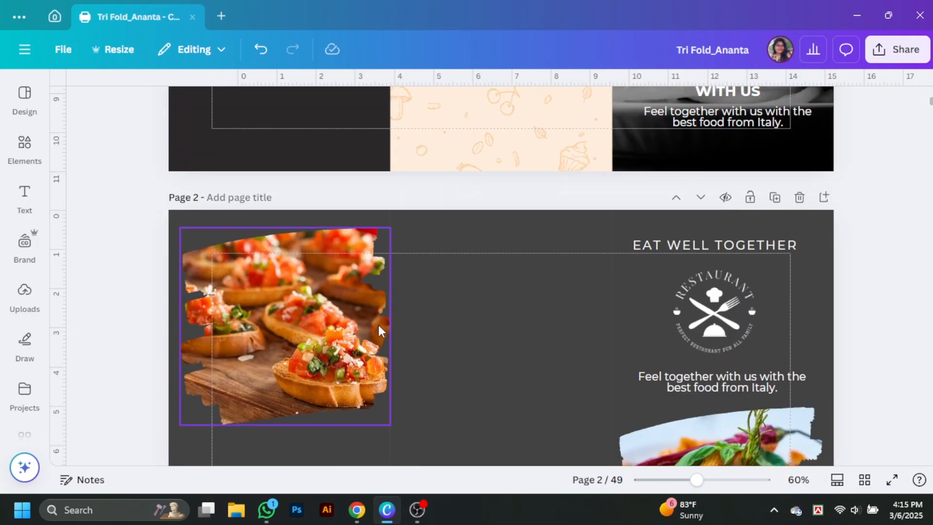
scroll(189, 193, down, 3)
click(189, 193)
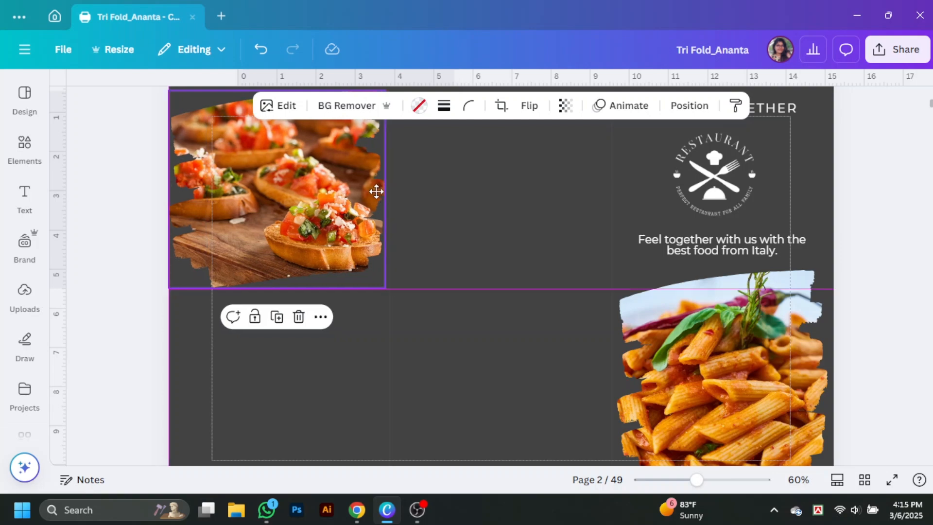
click(517, 374)
scroll(518, 374, up, 10)
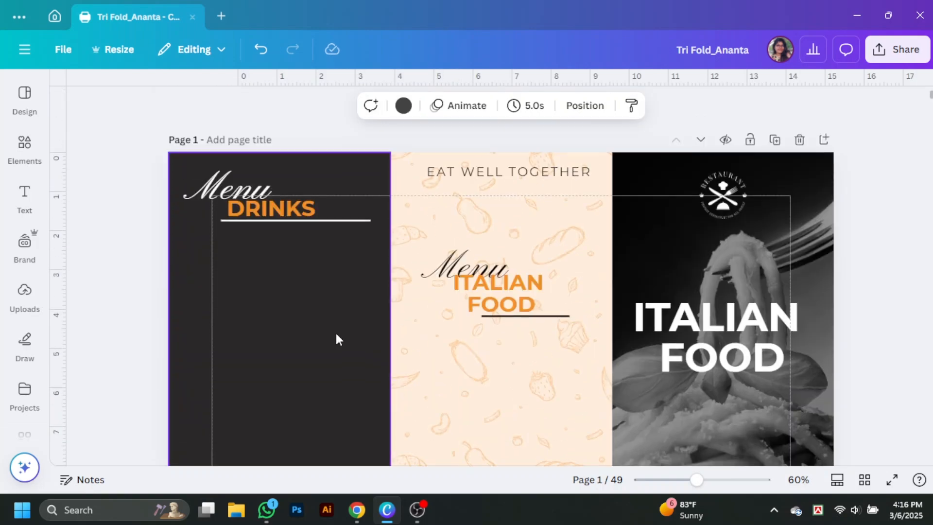
scroll(335, 331, down, 8)
drag(319, 366, 355, 310)
scroll(317, 320, up, 4)
drag(391, 367, 382, 360)
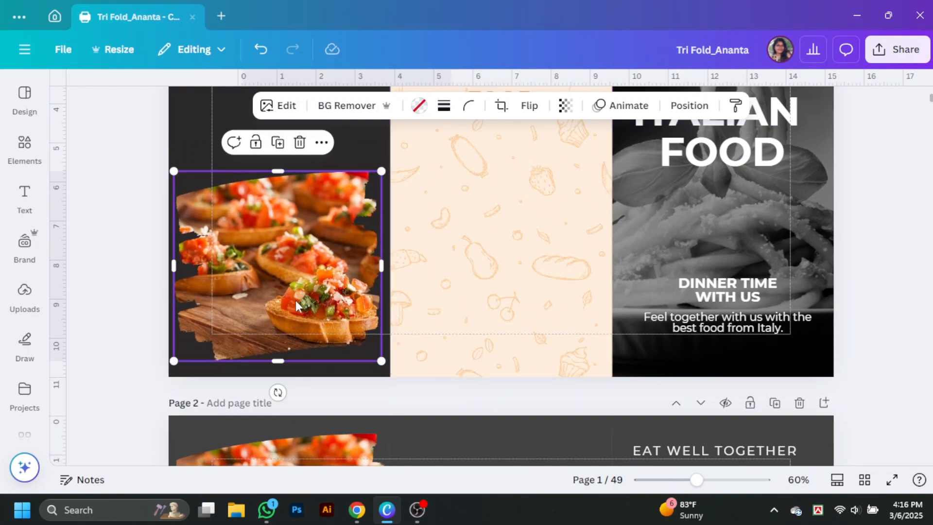
Step: Fill the frame with the wine and charcuterie photo, shift its crop right, and enlarge it
click(24, 150)
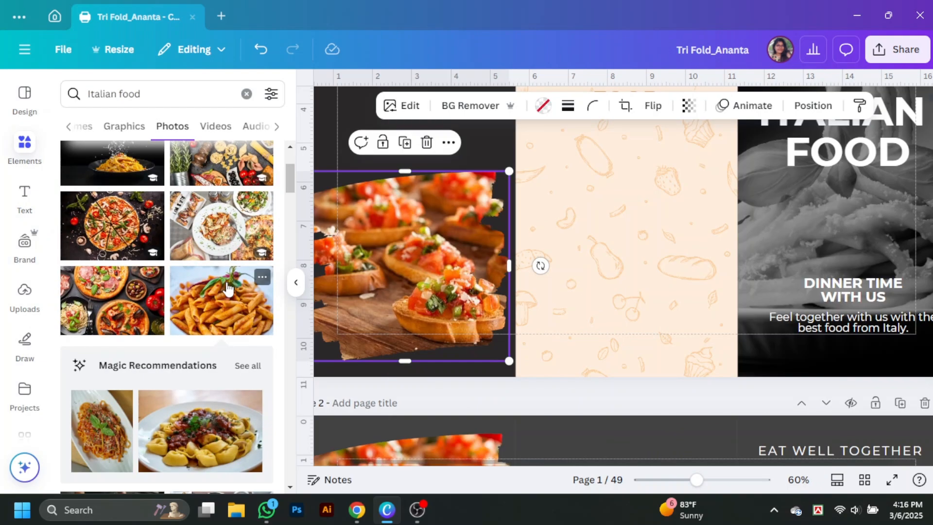
scroll(228, 287, down, 6)
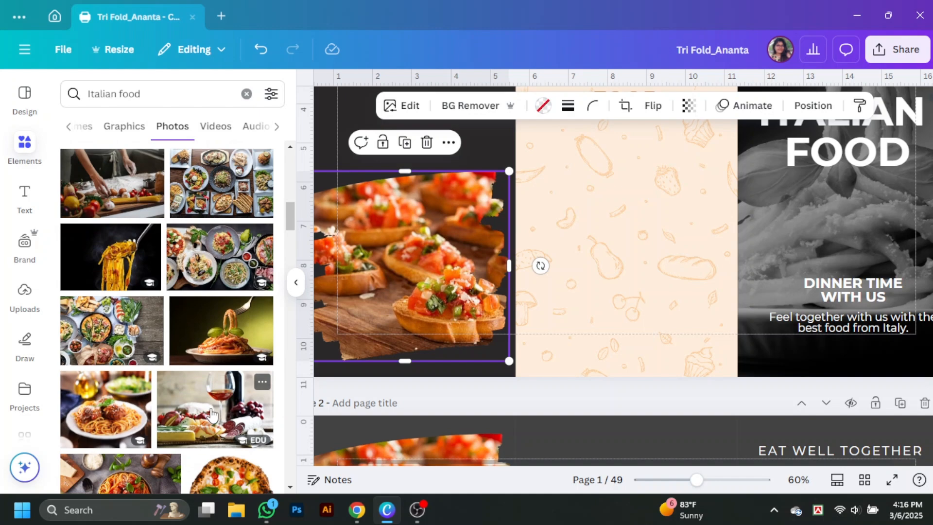
mouse_move(211, 415)
mouse_down()
mouse_move(561, 302)
mouse_move(442, 314)
mouse_up()
click(295, 282)
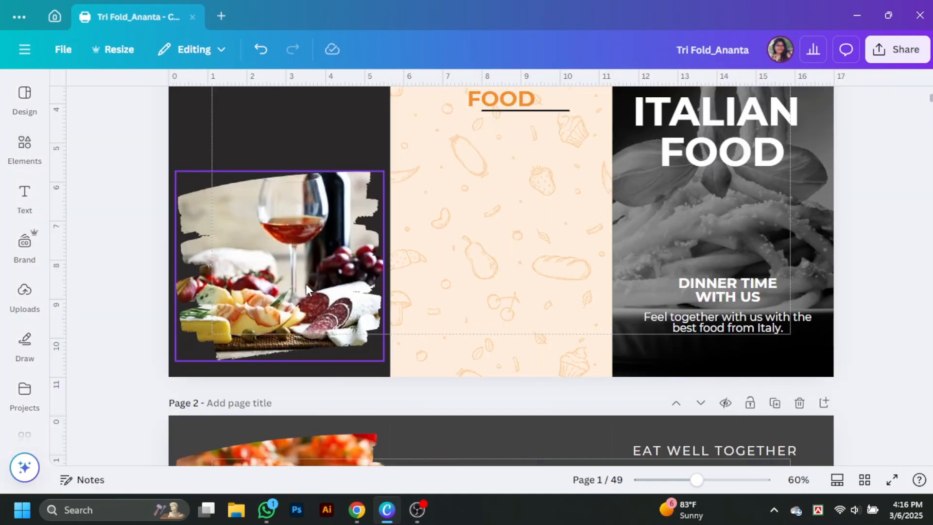
double_click(305, 283)
drag(472, 257, 492, 257)
click(307, 281)
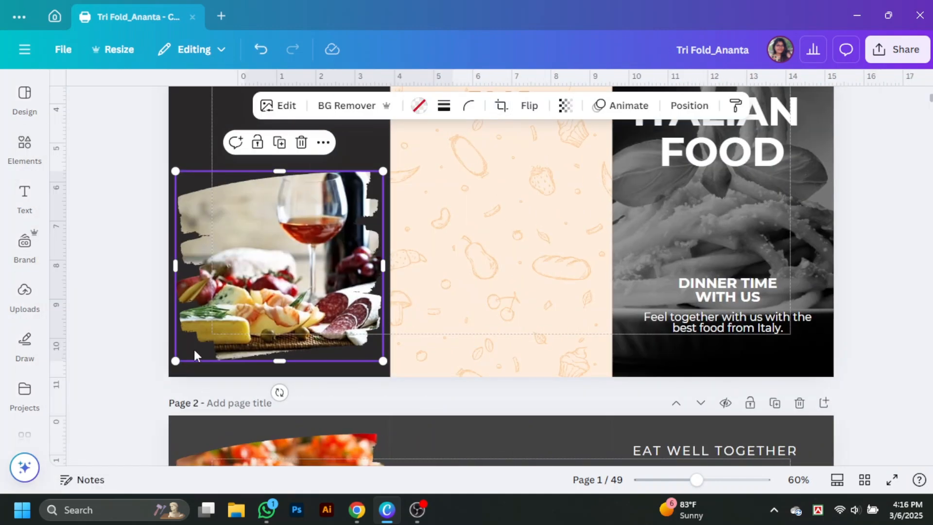
drag(175, 361, 168, 367)
drag(383, 167, 389, 163)
click(904, 291)
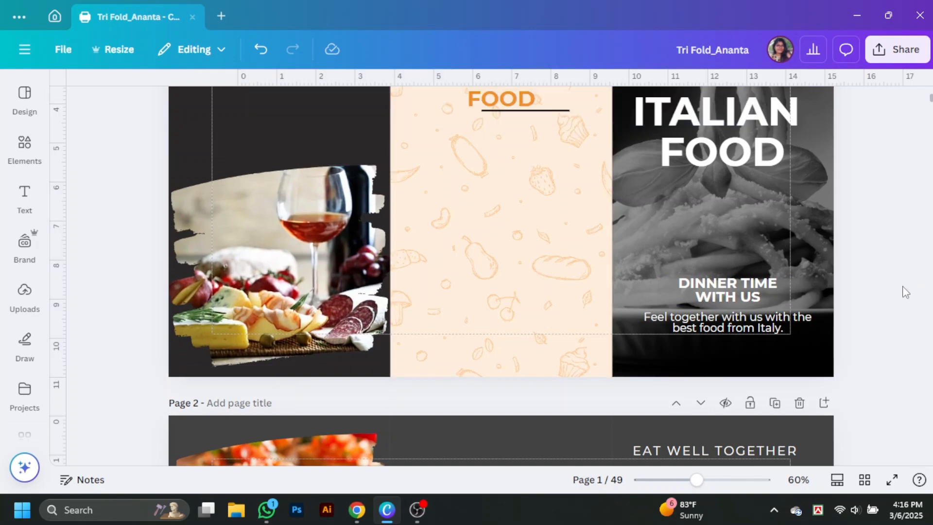
Step: Copy the Feel together text into the middle panel, making it black, bold and left-aligned
drag(750, 327, 508, 158)
click(348, 105)
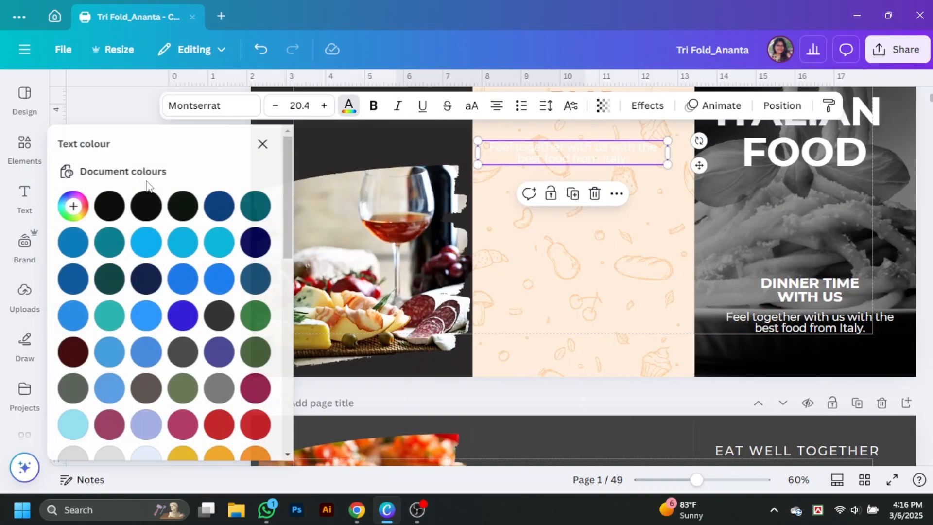
click(112, 205)
click(266, 144)
scroll(618, 263, up, 3)
drag(586, 290, 557, 294)
click(348, 105)
click(373, 105)
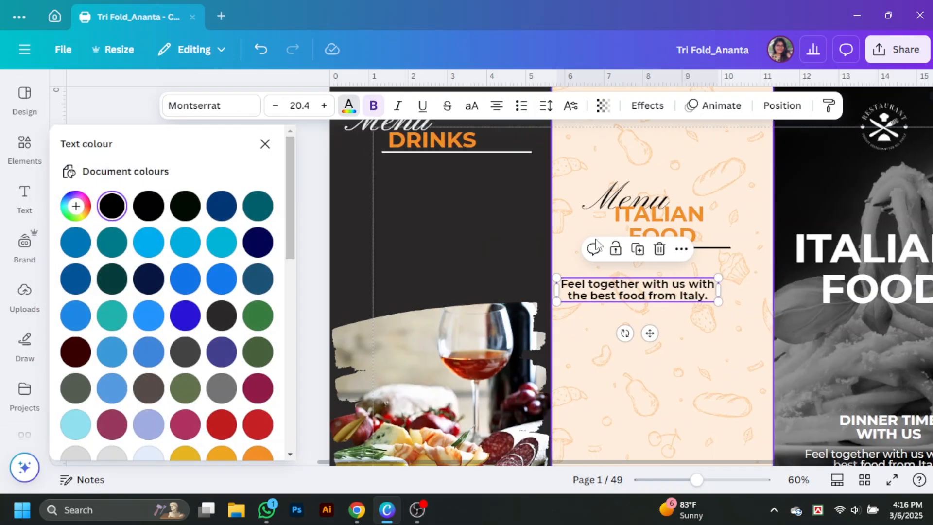
double_click(659, 298)
click(498, 108)
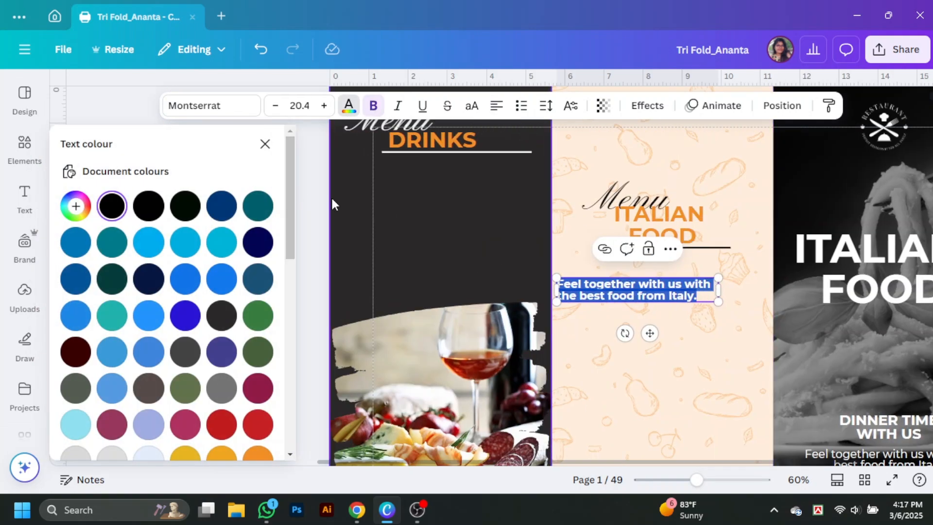
click(264, 144)
Step: Widen the drinks photo and nudge it slightly to the right
scroll(551, 214, down, 3)
click(380, 288)
drag(389, 297, 366, 278)
drag(358, 182, 363, 192)
scroll(363, 191, up, 1)
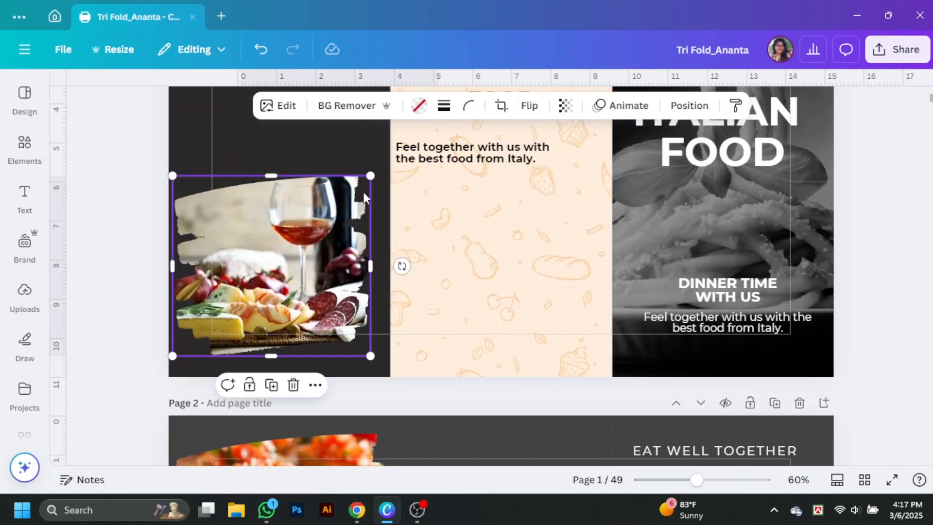
drag(370, 265, 391, 267)
drag(366, 263, 371, 262)
Step: Retype the menu titles as Margharita Pizza and Gnocchi di patate
drag(520, 164, 525, 150)
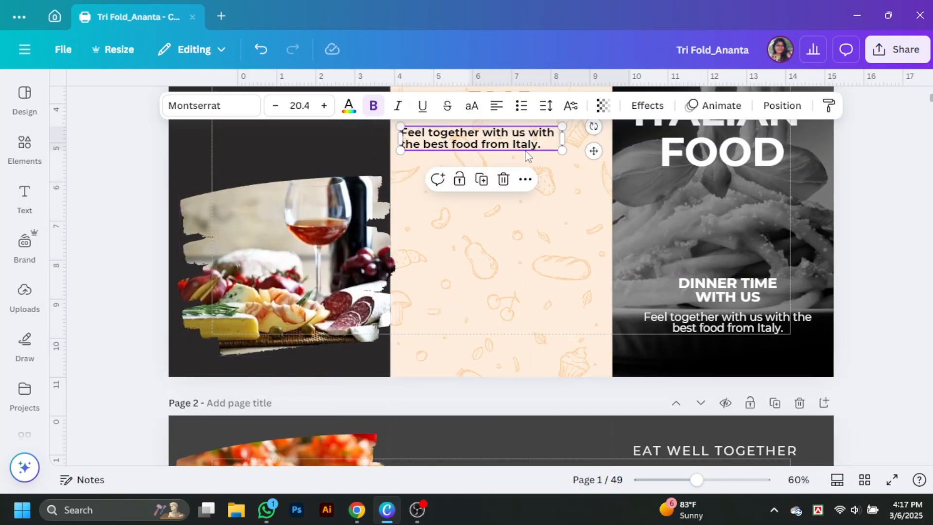
scroll(528, 155, up, 2)
double_click(540, 218)
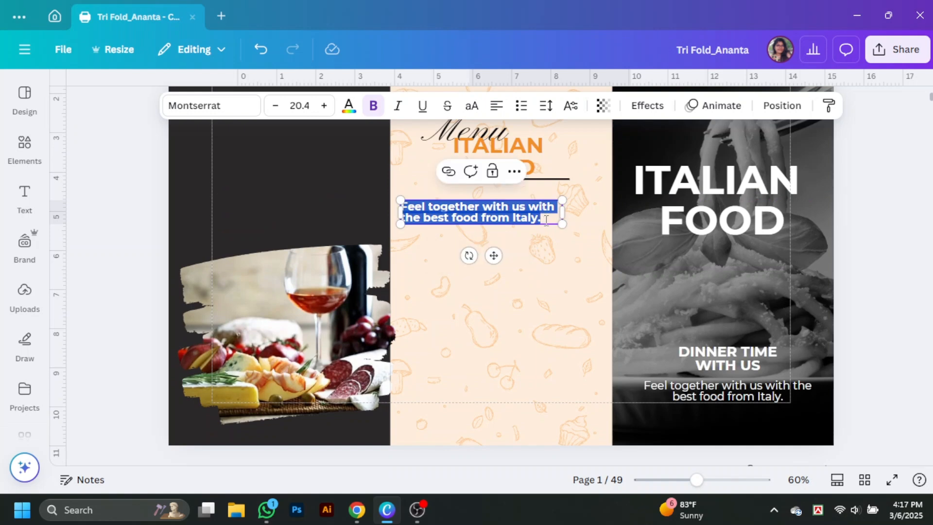
text(Margareeta Pizz)
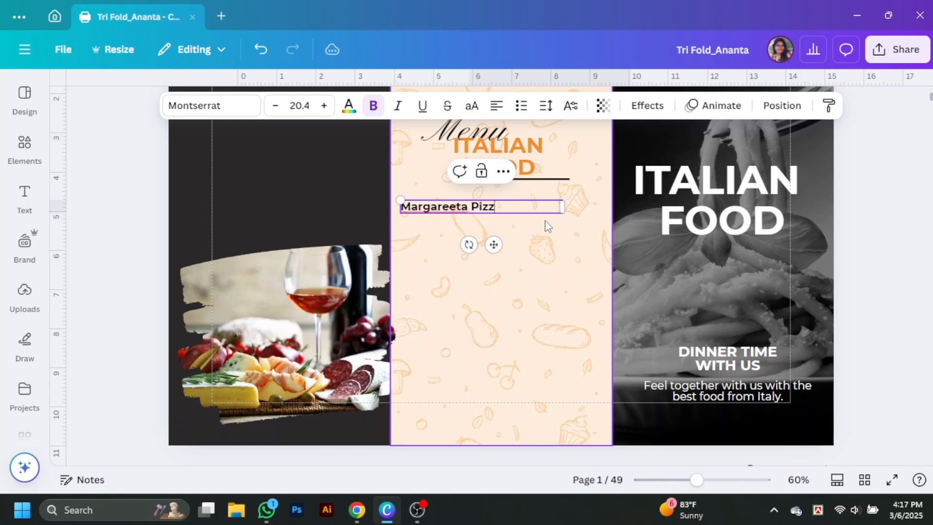
text(a)
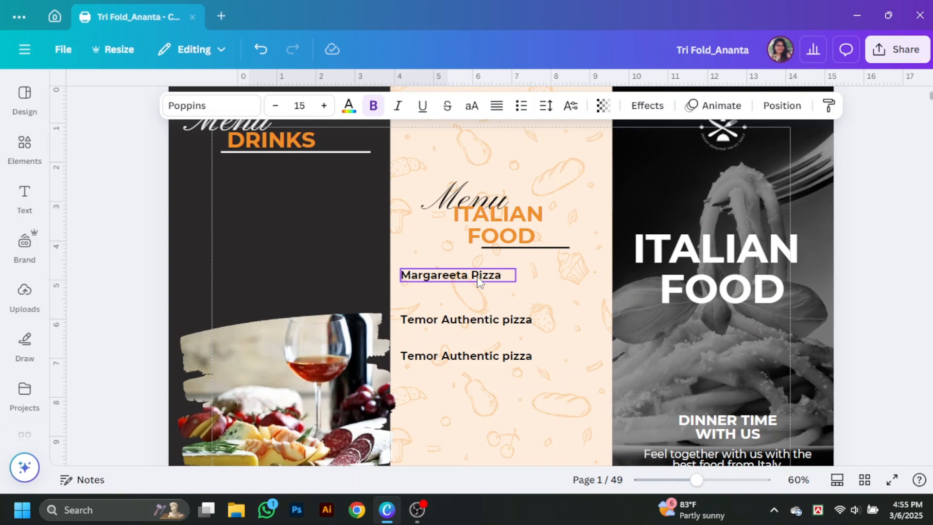
double_click(493, 356)
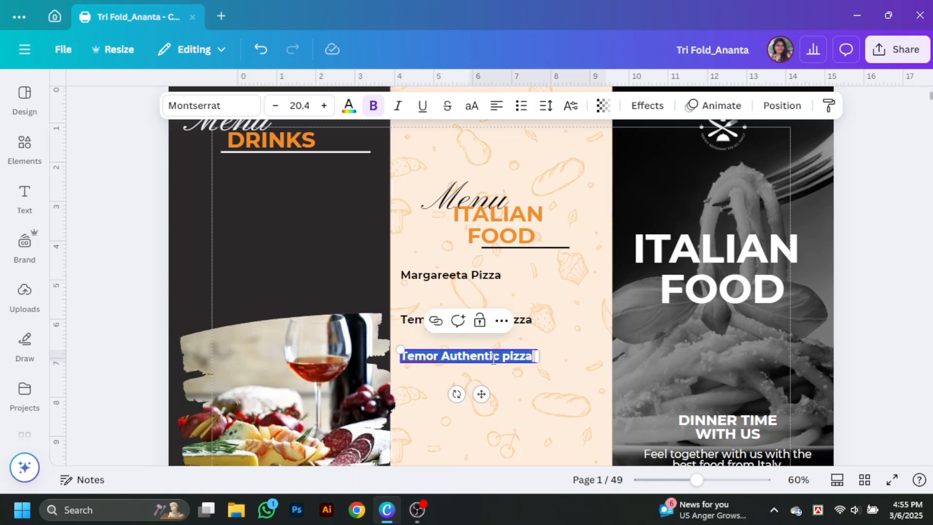
text(Gnocchi di patate)
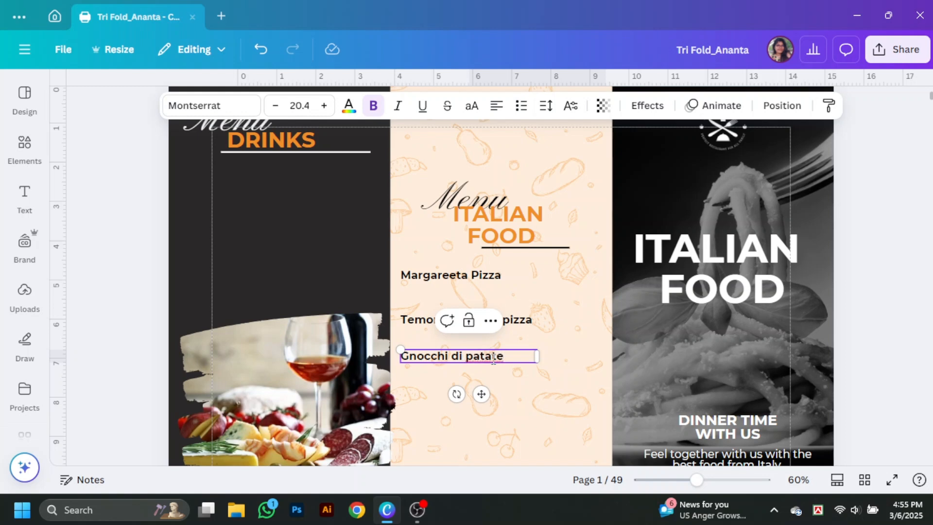
click(440, 276)
text(hari)
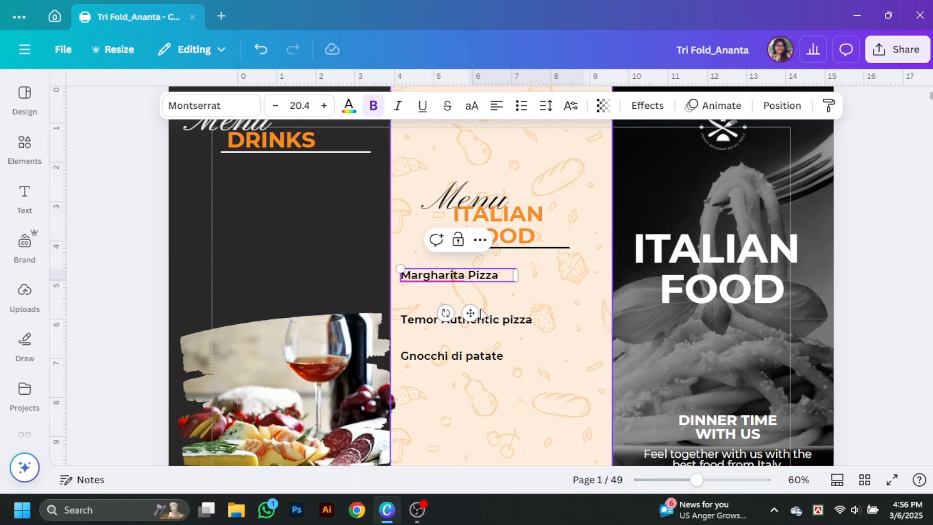
Step: Duplicate the Margharita Pizza title below it, paste in Lorem Ipsum text, and scale it smaller
click(494, 319)
drag(420, 278, 426, 291)
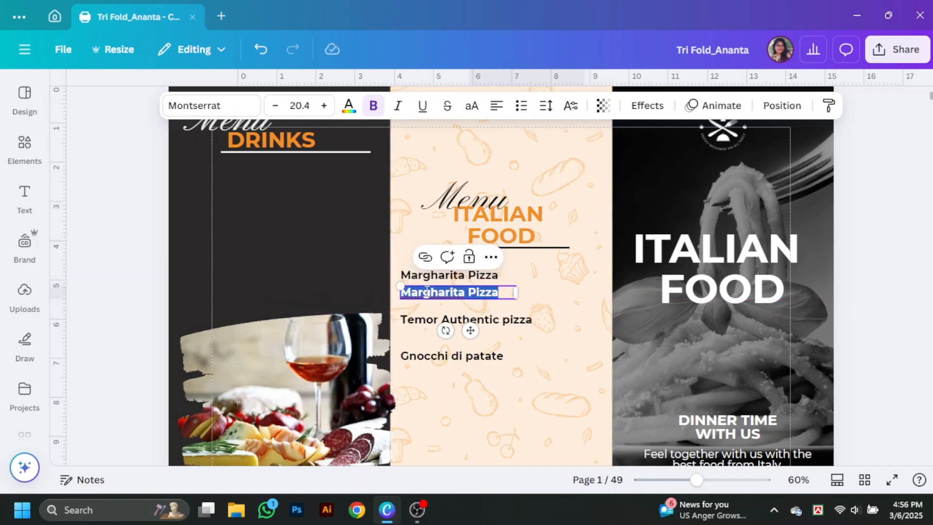
text(Lorem Ipsum is simply dummy text of the printing and typesetting industry.)
drag(516, 315, 537, 308)
drag(537, 298, 571, 301)
Step: Set the Margharita Pizza description to Light weight and tuck it just under its title
click(183, 105)
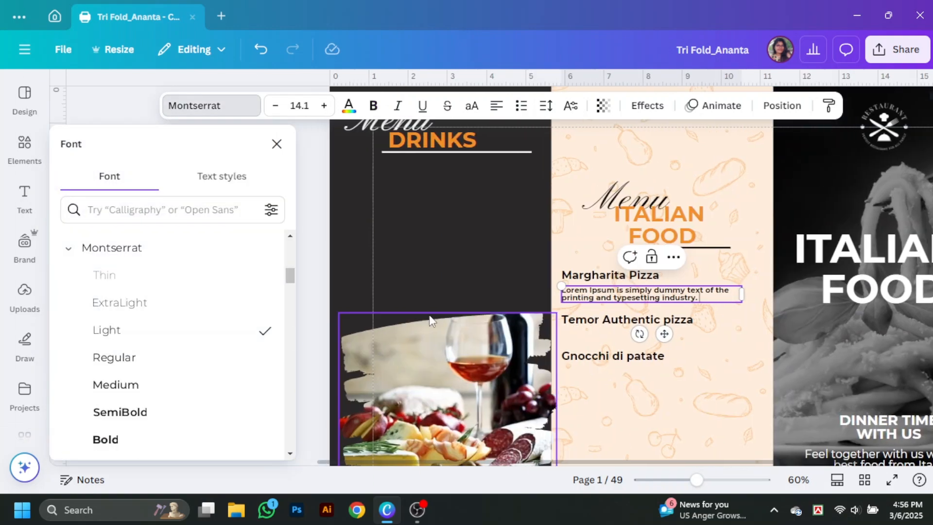
triple_click(611, 299)
click(106, 330)
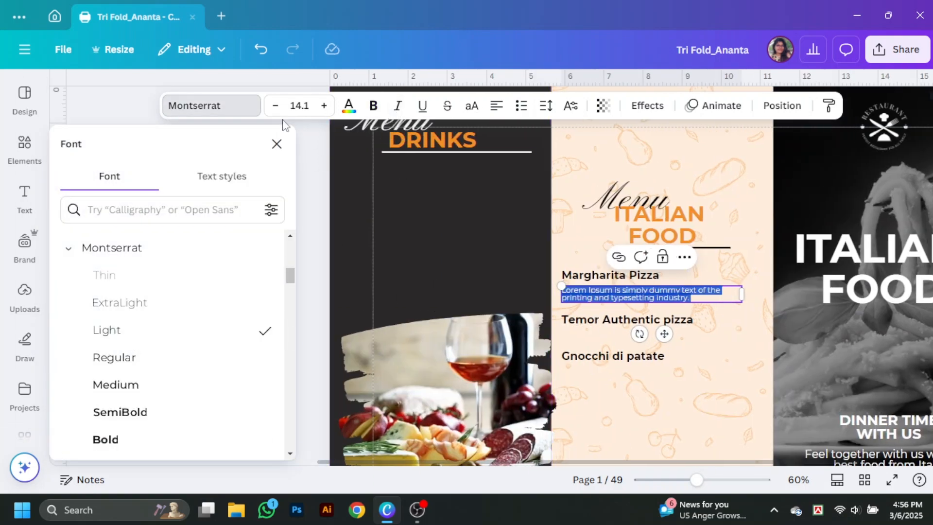
click(276, 144)
drag(697, 479, 718, 480)
drag(389, 263, 389, 259)
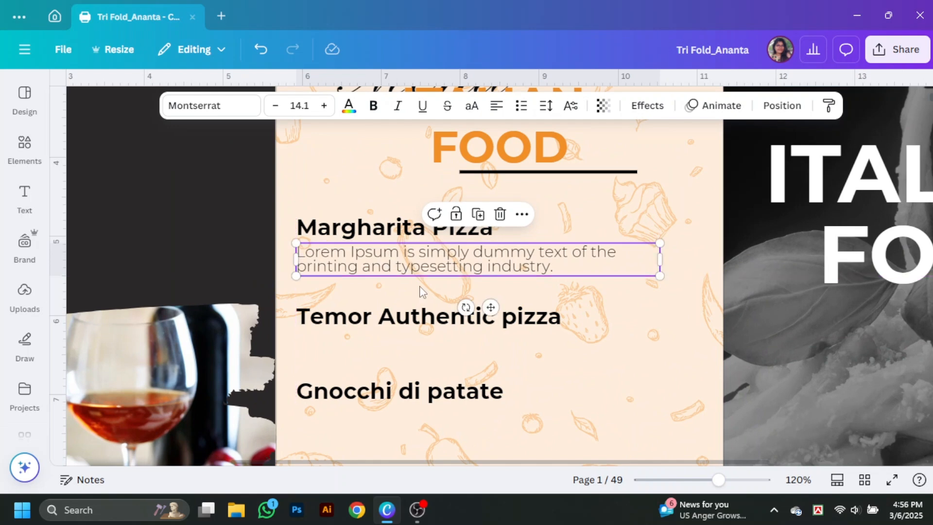
Step: Copy the description under Temor Authentic pizza and Gnocchi di patate, narrowing the boxes
scroll(421, 287, down, 1)
drag(525, 195, 536, 357)
drag(669, 357, 637, 365)
click(611, 285)
drag(659, 287, 623, 292)
click(623, 182)
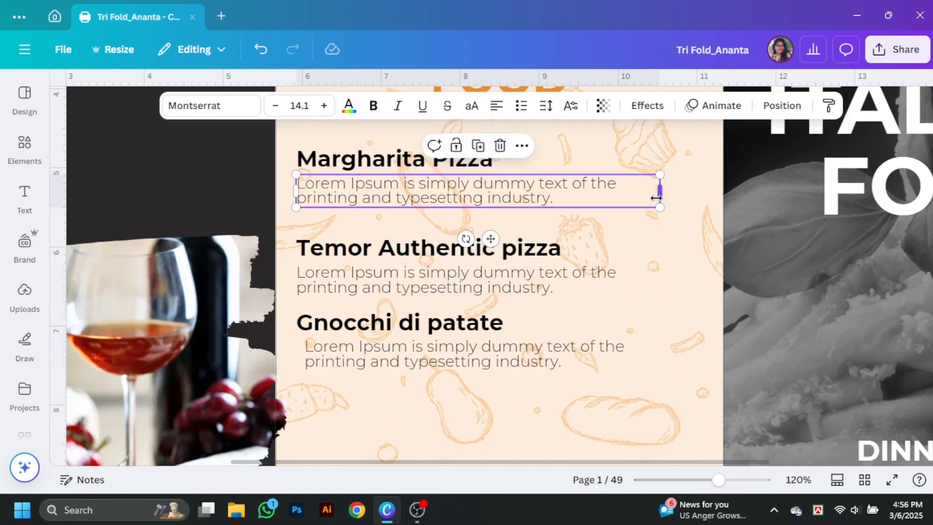
drag(658, 197, 628, 197)
Step: Align all six menu titles and descriptions to the left
click(340, 160)
shift+click(340, 190)
shift+click(340, 248)
shift+click(340, 280)
shift+click(335, 326)
shift+click(340, 354)
click(790, 111)
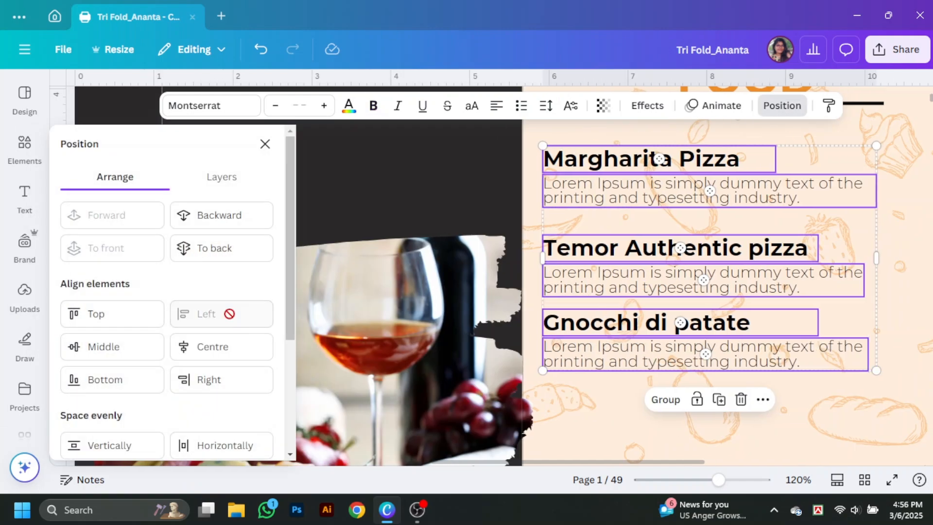
click(265, 144)
Step: Nudge the Temor Authentic pizza title and description up to even out the spacing
click(557, 305)
click(529, 248)
shift+click(525, 281)
drag(519, 279, 520, 272)
click(437, 323)
shift+click(392, 355)
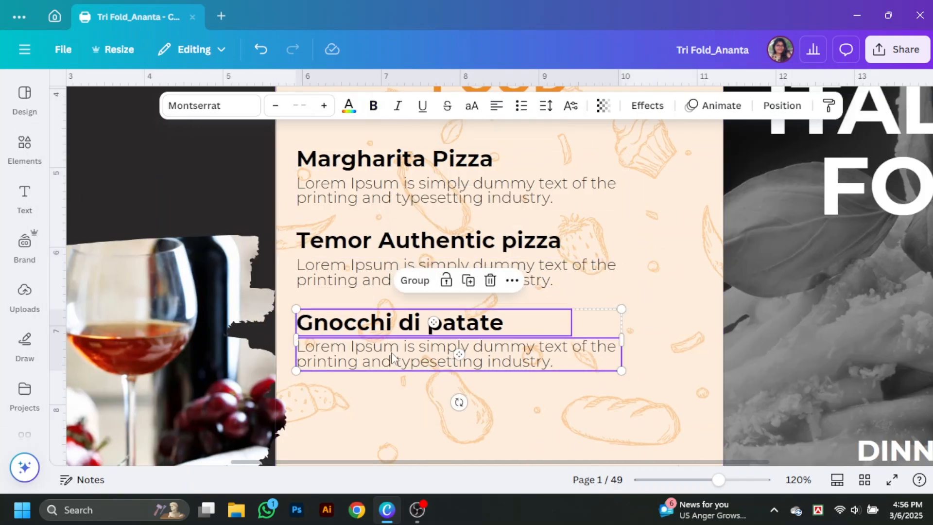
click(684, 377)
scroll(649, 303, up, 1)
Step: Add a small orange square beside Margharita Pizza as a price tag
click(24, 149)
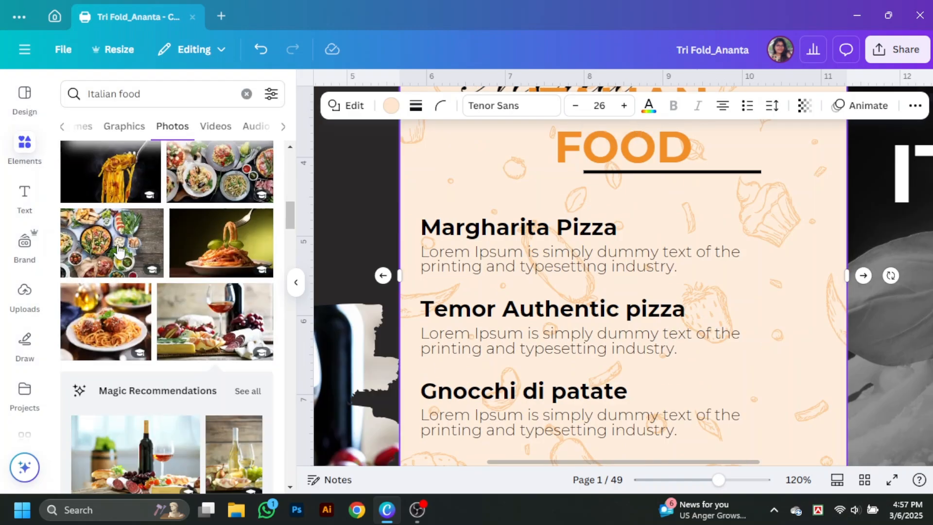
click(247, 94)
click(80, 284)
click(295, 282)
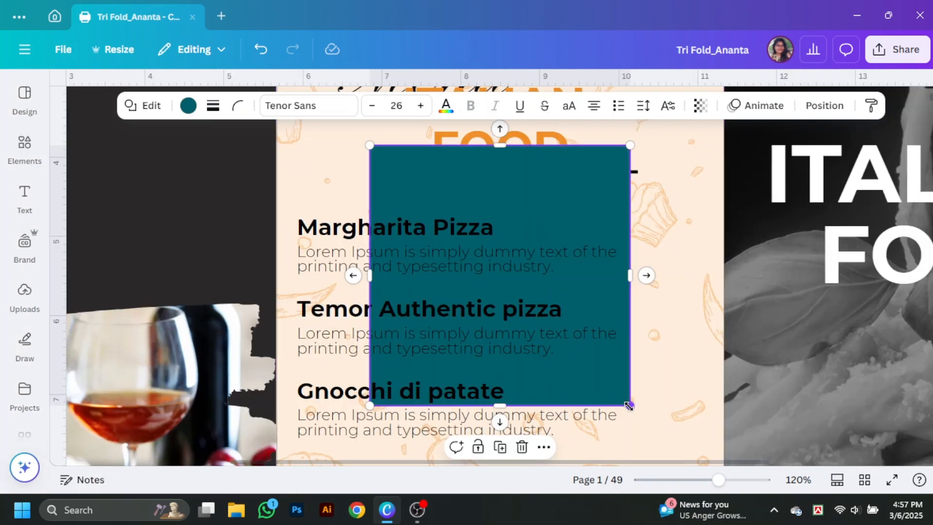
drag(628, 406, 458, 196)
drag(415, 166, 674, 248)
drag(713, 273, 712, 284)
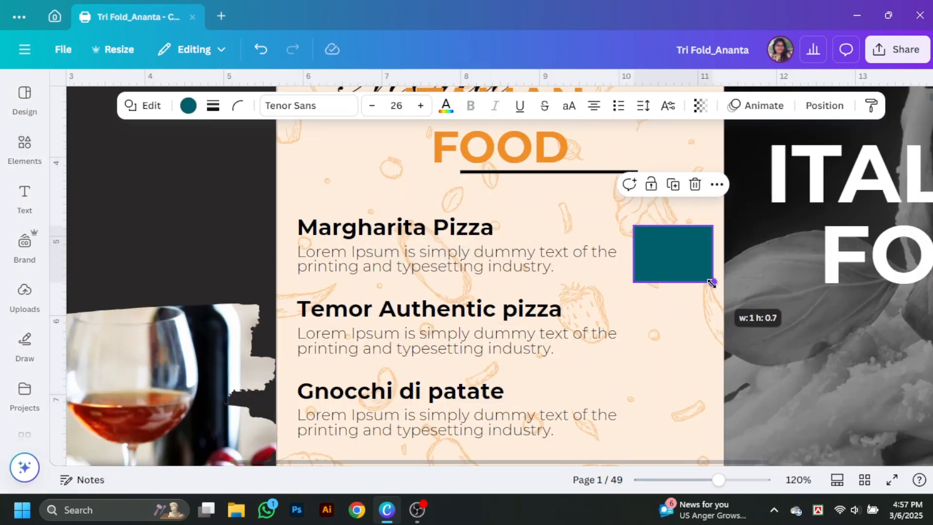
click(188, 106)
click(148, 395)
scroll(184, 362, down, 1)
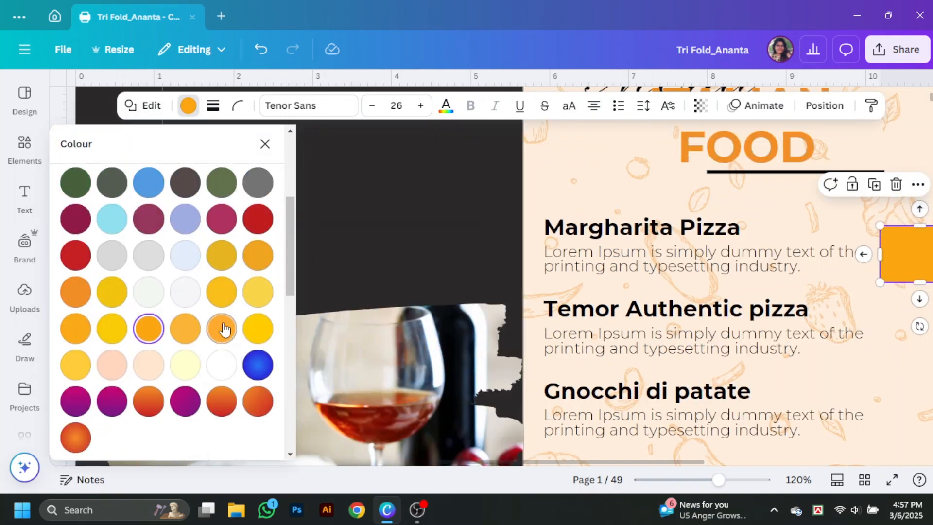
click(746, 161)
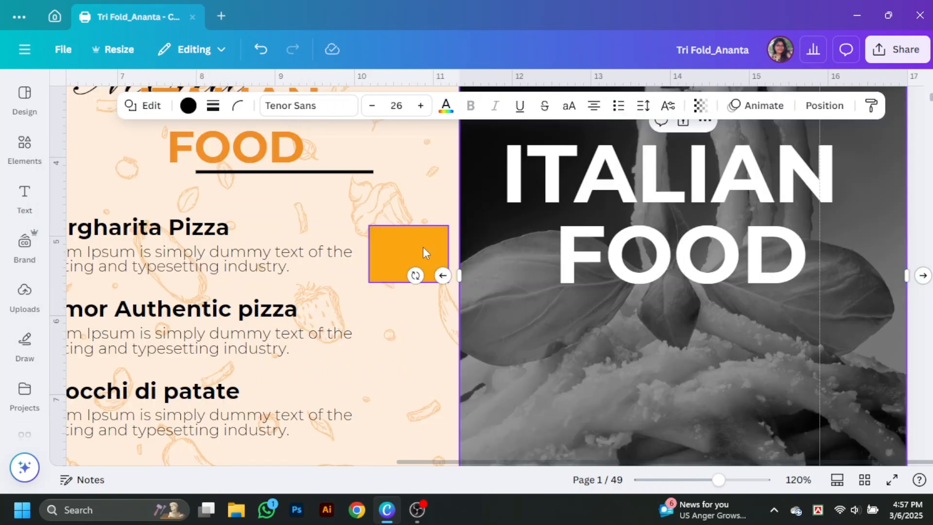
Step: Put an enlarged '$5' text, copied from the Temor title, centred on the orange square
click(423, 247)
alt+drag(260, 316, 562, 269)
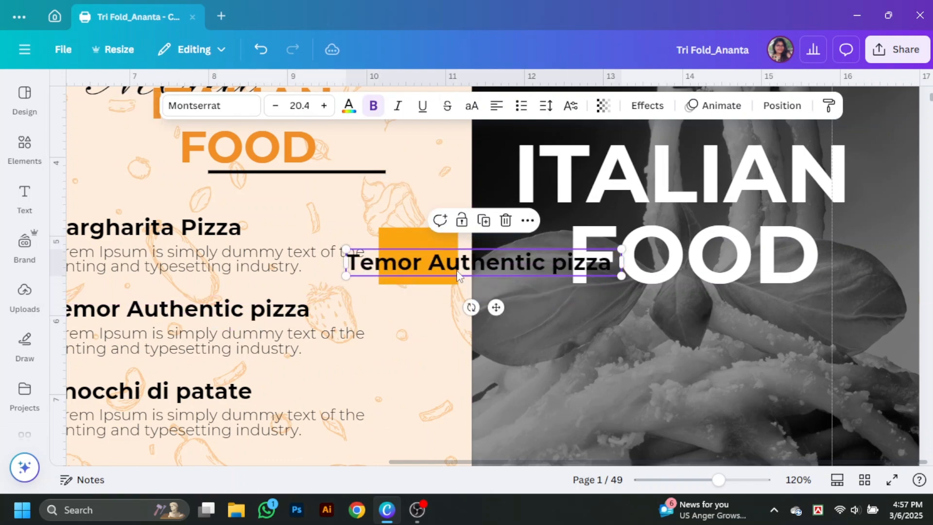
double_click(457, 270)
text($5)
drag(631, 261, 388, 262)
drag(386, 275, 425, 257)
scroll(438, 294, down, 5)
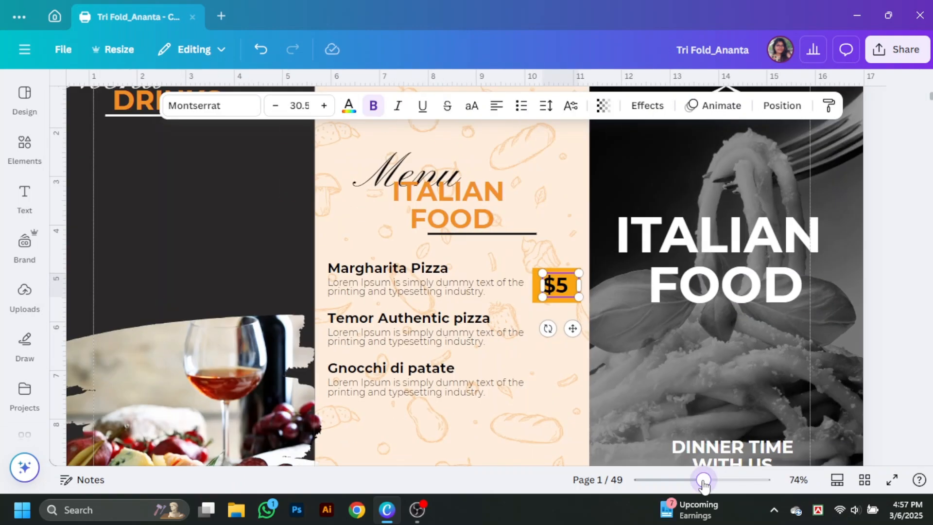
Step: Duplicate the $5 price tag beside Temor Authentic pizza and shrink the tags
shift+click(580, 207)
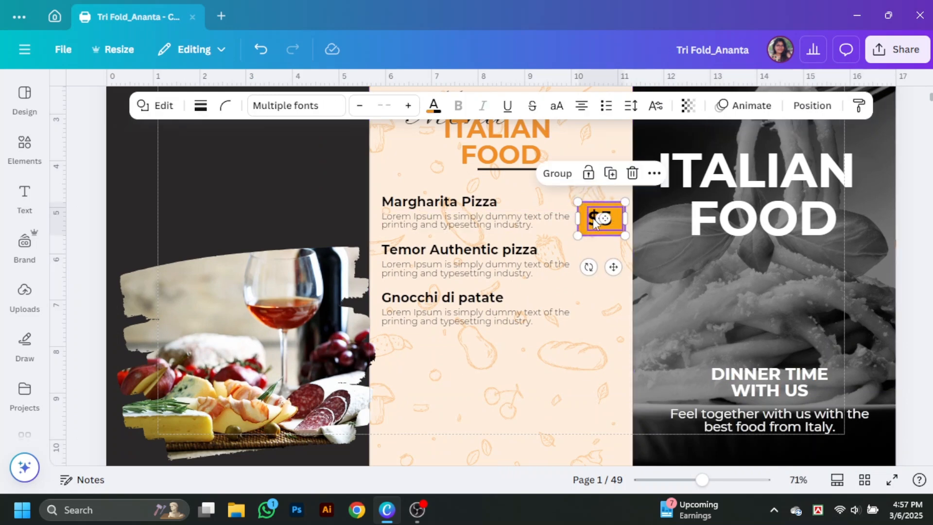
drag(589, 233, 610, 260)
shift+click(597, 211)
click(599, 227)
click(586, 215)
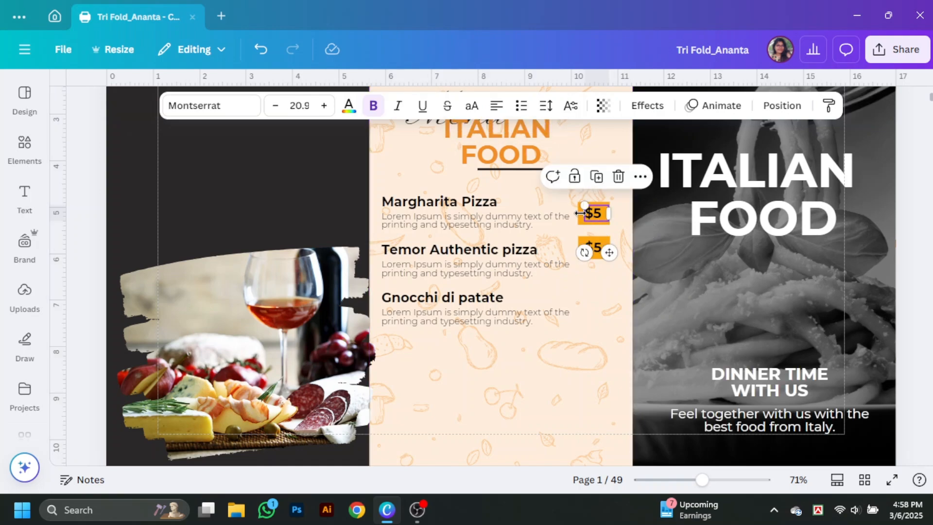
drag(703, 479, 740, 480)
scroll(752, 439, up, 3)
Step: Group each price tag's orange square with its $5 text
shift+click(760, 168)
key(ctrl+g)
scroll(806, 167, up, 2)
drag(821, 314, 864, 304)
scroll(862, 287, down, 2)
click(793, 284)
shift+click(758, 284)
key(ctrl+g)
scroll(861, 322, down, 3)
scroll(738, 412, down, 6)
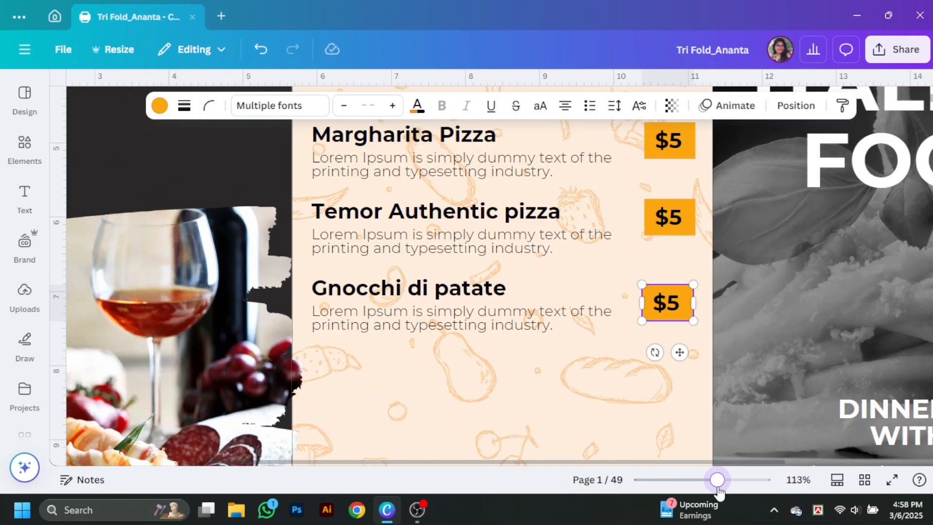
Step: Duplicate the Gnocchi di patate entry as Vitello Tonnato with its description and $5 tag
drag(461, 235, 462, 293)
double_click(466, 293)
text(Vitello Tonnato)
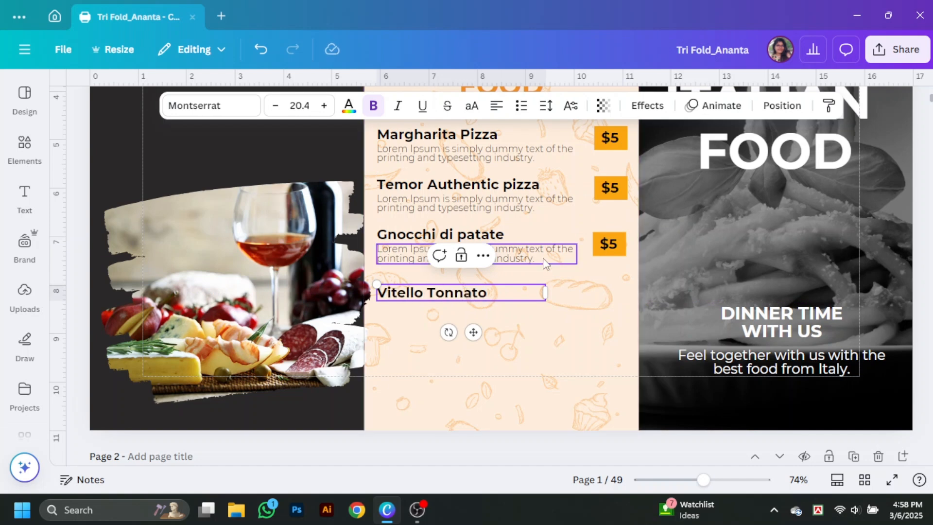
drag(544, 262, 544, 323)
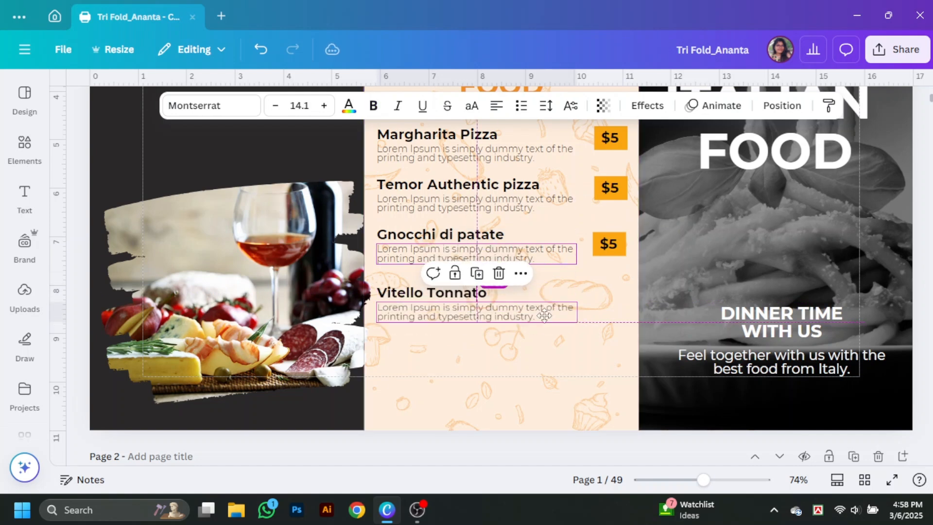
drag(613, 246, 611, 302)
Step: Right-align the four $5 price tags
scroll(739, 319, up, 2)
click(610, 205)
shift+click(610, 256)
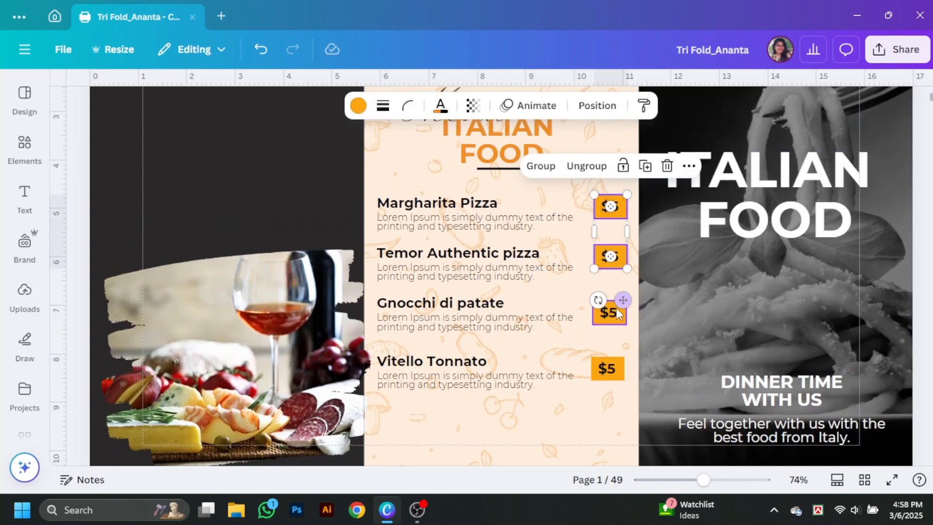
shift+click(613, 311)
shift+click(608, 364)
click(596, 105)
click(236, 330)
click(597, 106)
scroll(564, 377, down, 3)
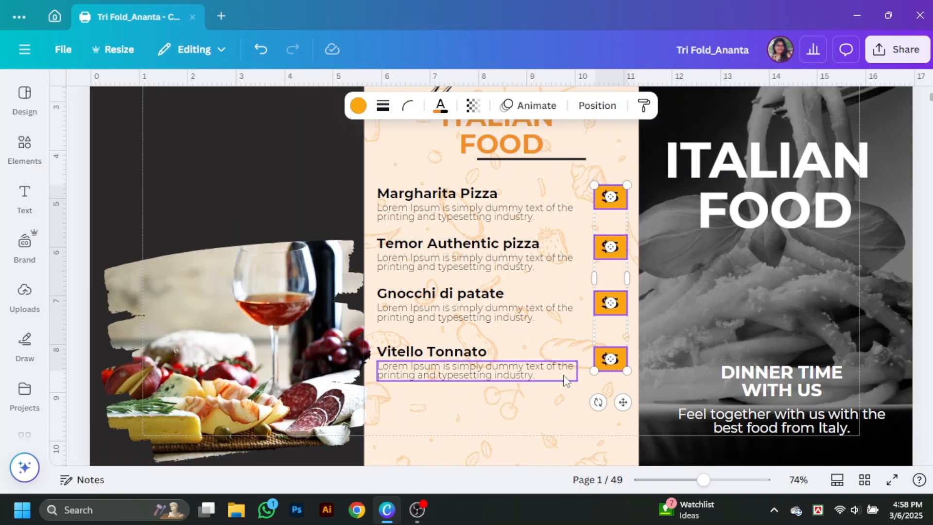
scroll(819, 338, up, 7)
scroll(689, 285, down, 7)
Step: Move the restaurant logo below the menu and colour it orange
drag(783, 215, 495, 310)
click(360, 106)
click(257, 323)
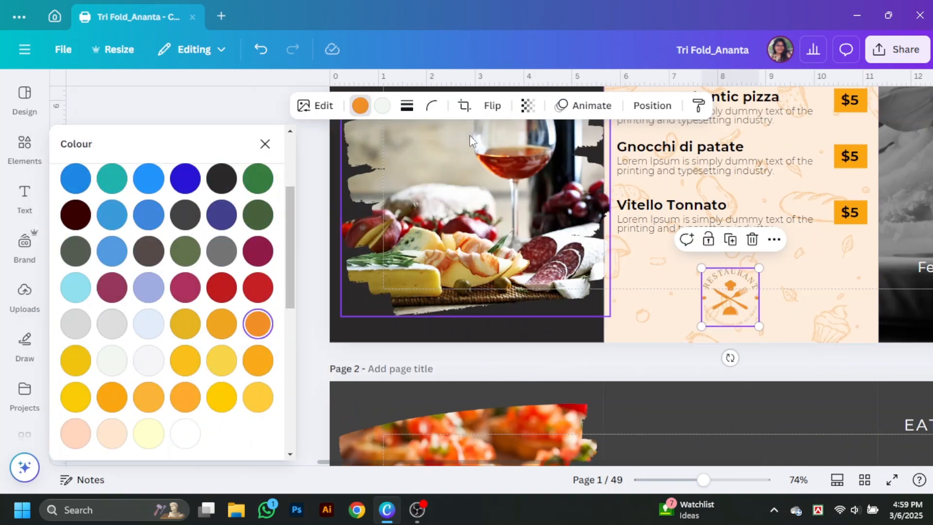
click(264, 143)
scroll(598, 392, up, 2)
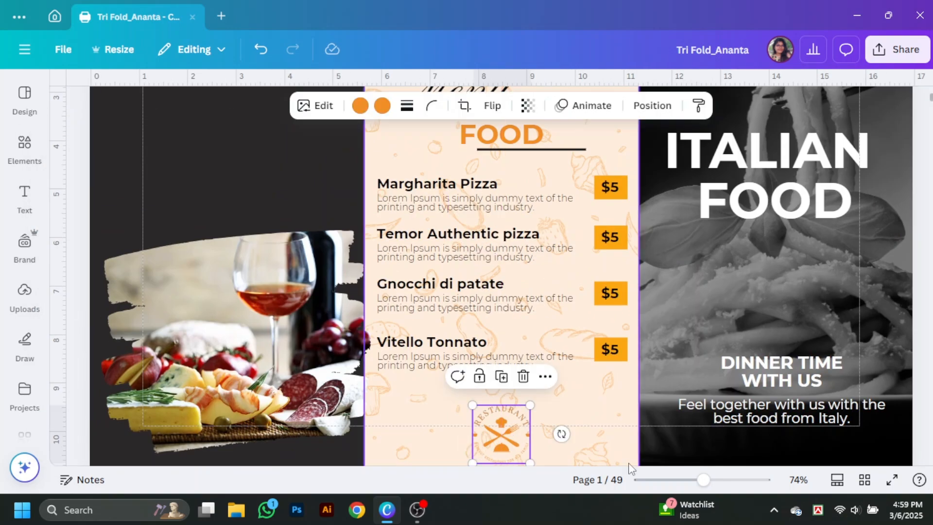
scroll(473, 245, down, 3)
click(475, 248)
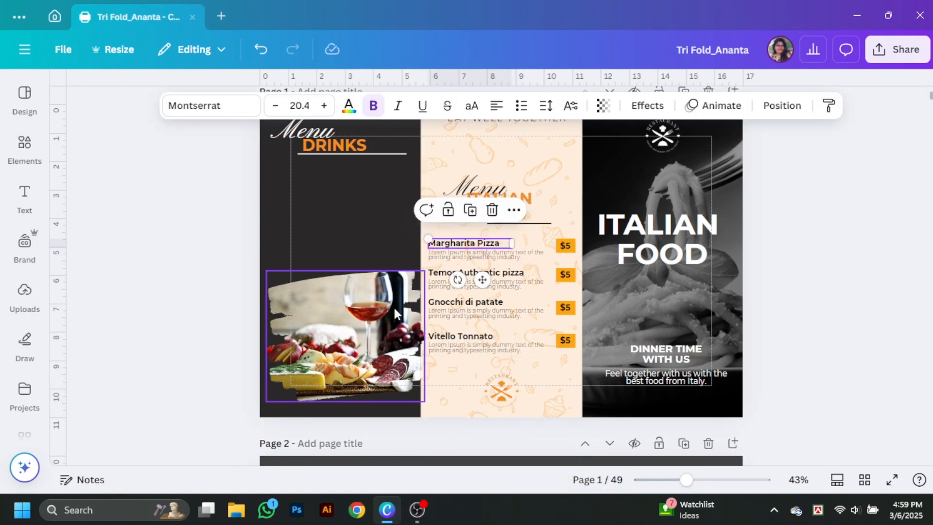
Step: Copy the Margharita Pizza title onto the Drinks panel in white as the Negroni heading
alt+drag(482, 245, 329, 169)
click(355, 116)
click(186, 364)
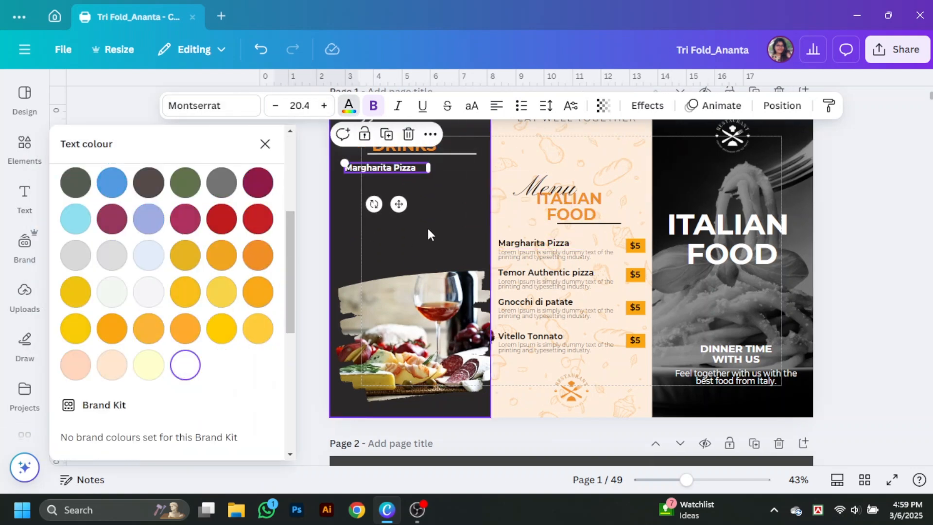
double_click(411, 168)
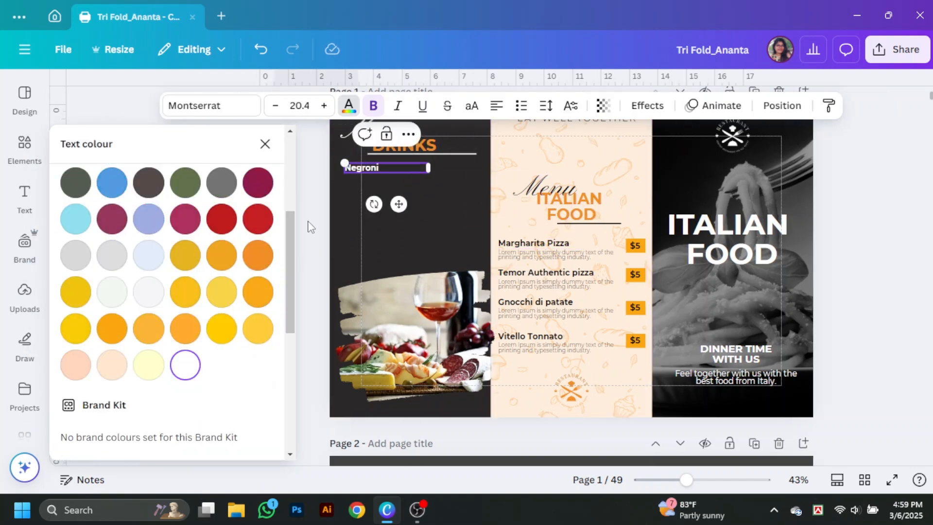
click(265, 144)
click(709, 480)
scroll(475, 285, up, 4)
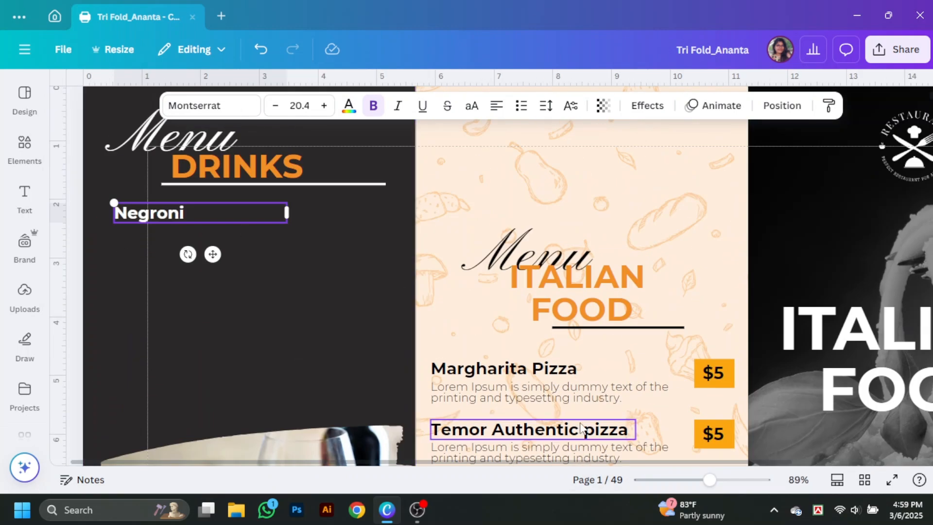
Step: Add a white Lorem description under the white Negroni heading, narrowed to fit the panel
alt+drag(564, 390, 250, 239)
click(350, 111)
click(185, 365)
click(493, 291)
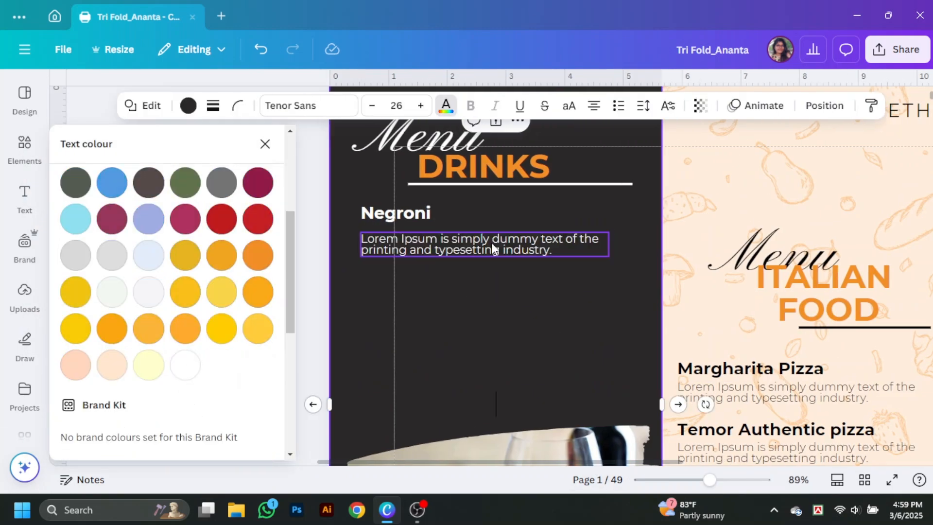
drag(491, 243, 492, 238)
click(391, 214)
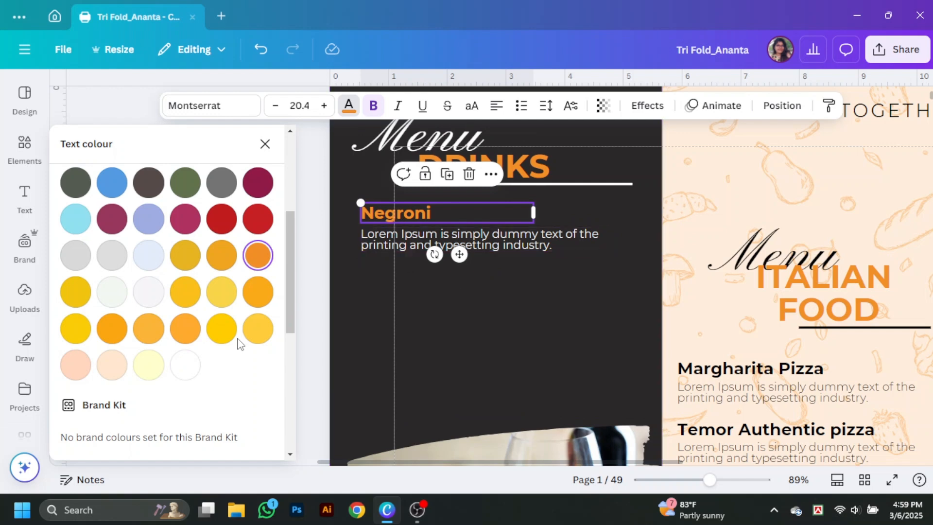
click(186, 365)
click(573, 287)
click(581, 247)
drag(607, 240, 589, 248)
click(539, 296)
click(265, 143)
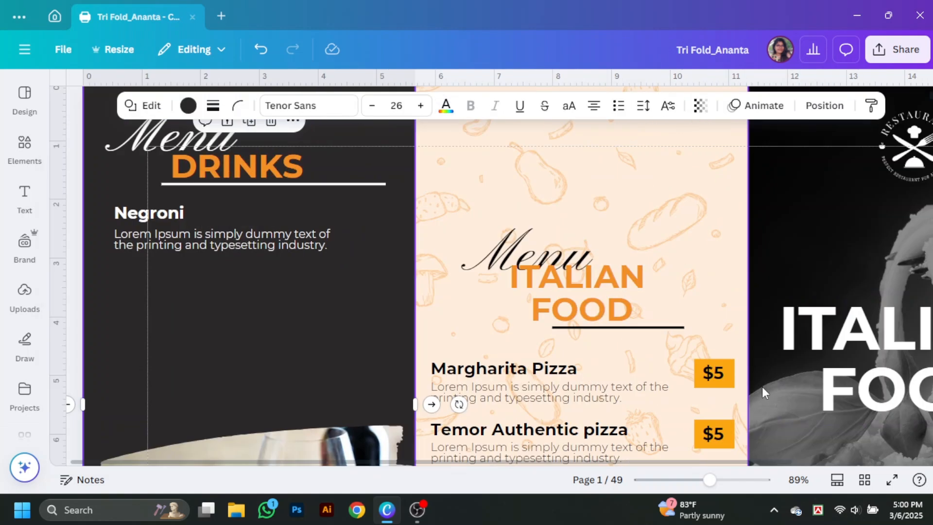
alt+drag(714, 374, 377, 221)
scroll(330, 299, down, 2)
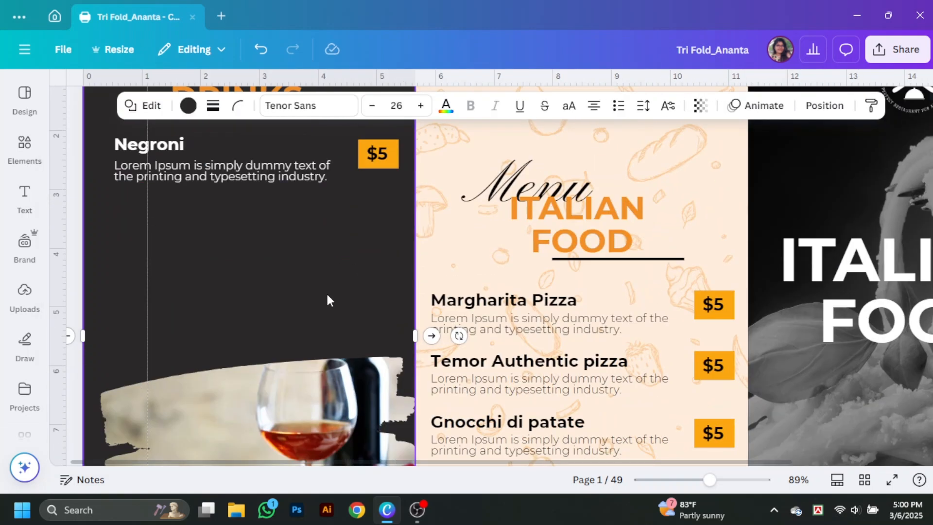
Step: Add a Spritz entry below Negroni with a copied description and $5 price
alt+drag(161, 145, 162, 211)
double_click(161, 212)
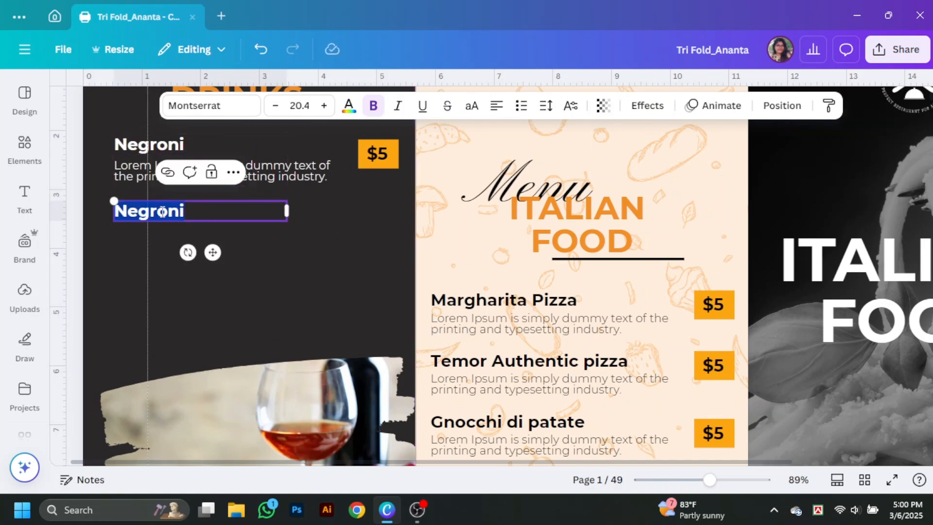
text(Spritz)
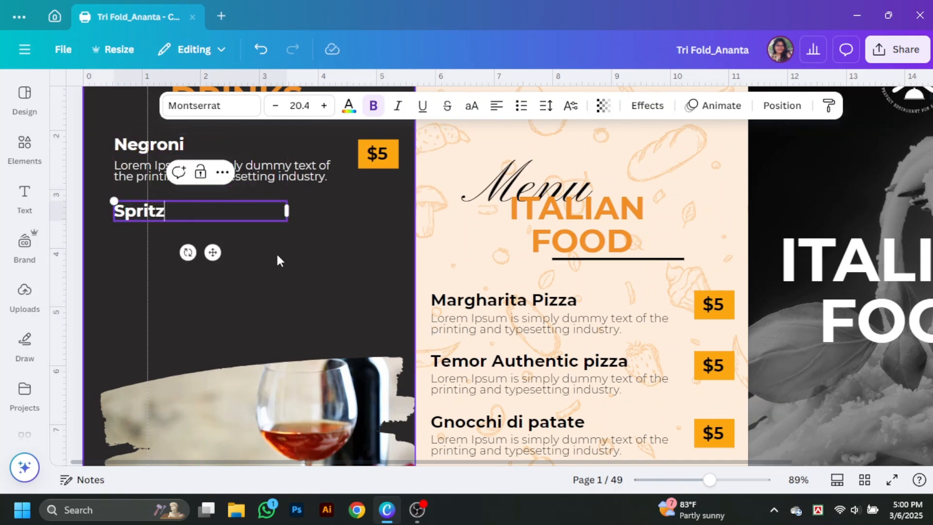
alt+drag(286, 170, 284, 236)
click(376, 161)
alt+drag(376, 162, 376, 241)
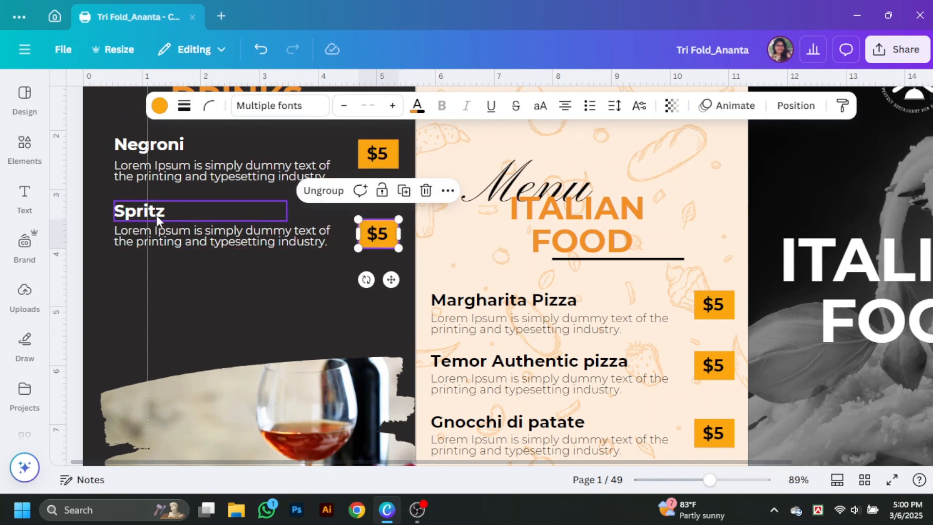
Step: Create a Hugo entry below Spritz with a description and $5 price
alt+drag(156, 215, 161, 285)
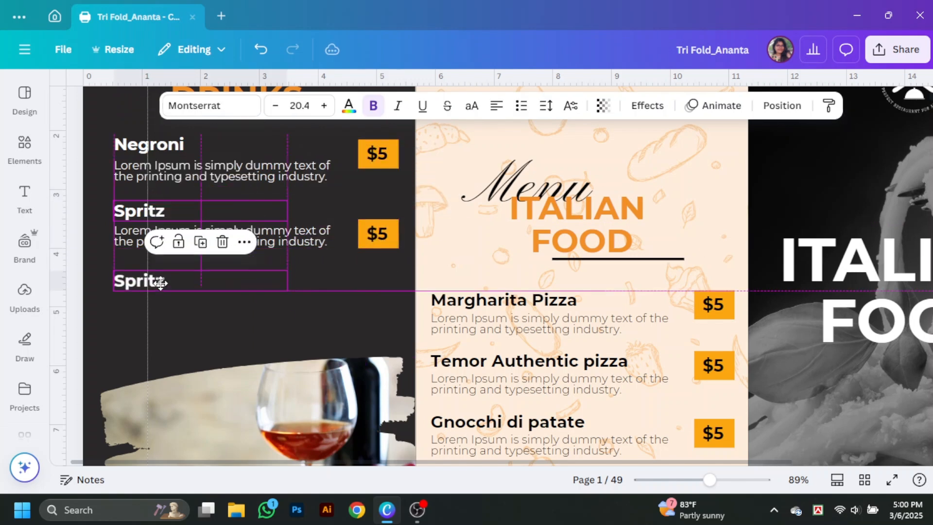
double_click(162, 284)
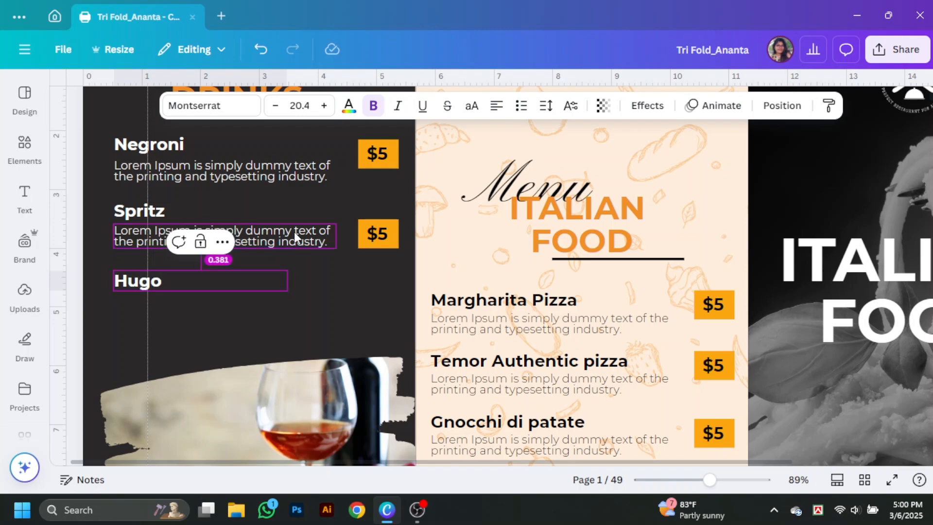
alt+drag(298, 234, 297, 302)
click(378, 232)
alt+drag(379, 232, 381, 298)
scroll(384, 301, down, 5)
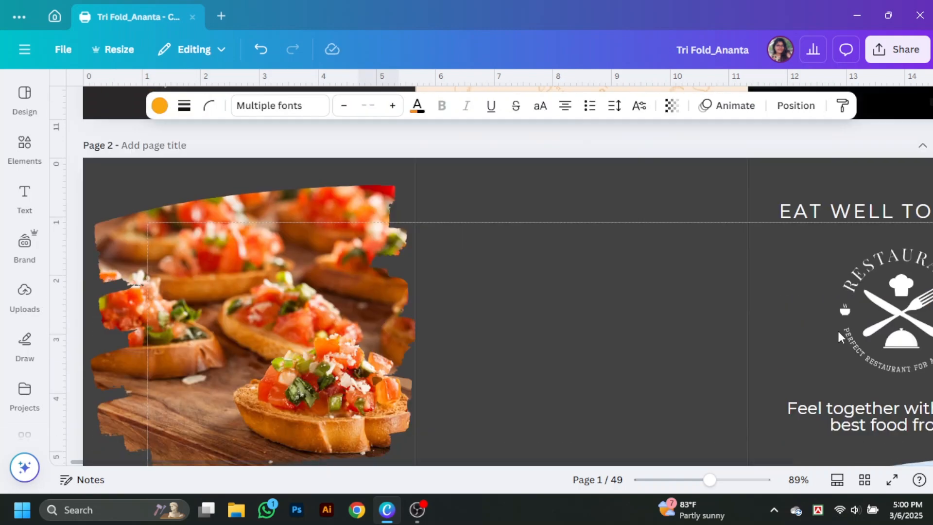
ctrl+scroll(389, 306, down, 4)
click(395, 311)
click(856, 365)
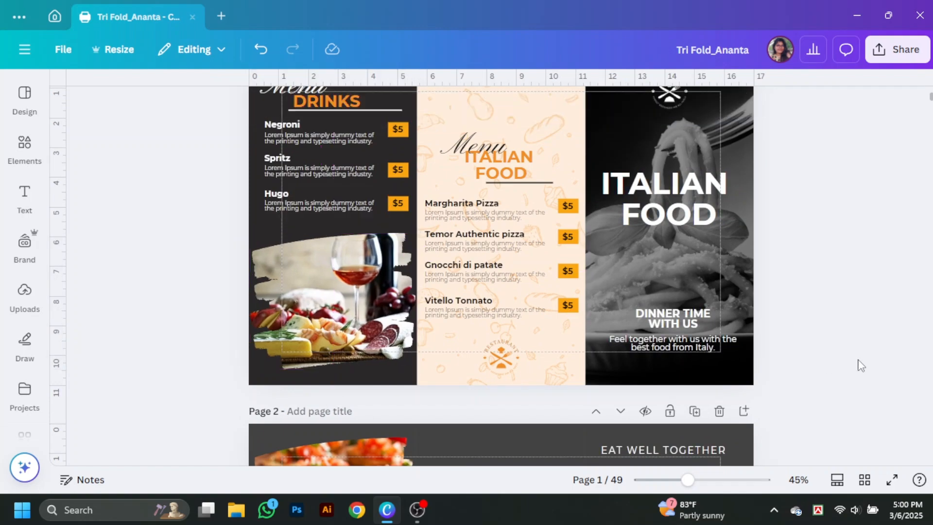
scroll(861, 365, up, 2)
scroll(861, 365, down, 8)
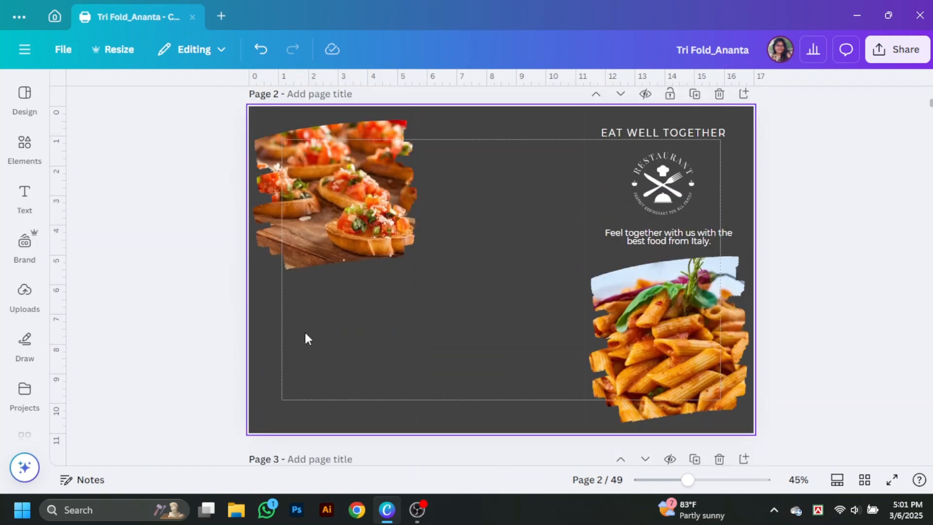
scroll(364, 365, up, 3)
scroll(471, 362, down, 1)
scroll(583, 292, up, 4)
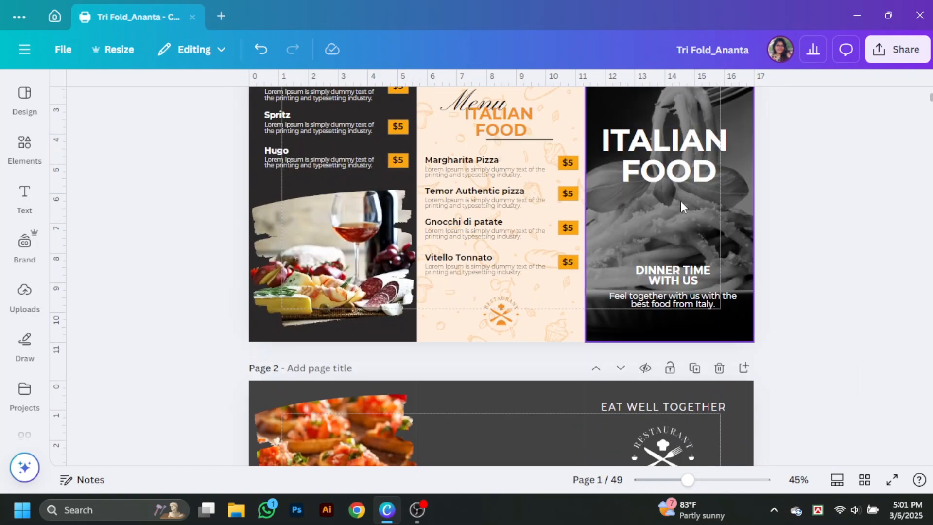
scroll(690, 190, down, 1)
scroll(697, 180, up, 1)
scroll(835, 397, down, 3)
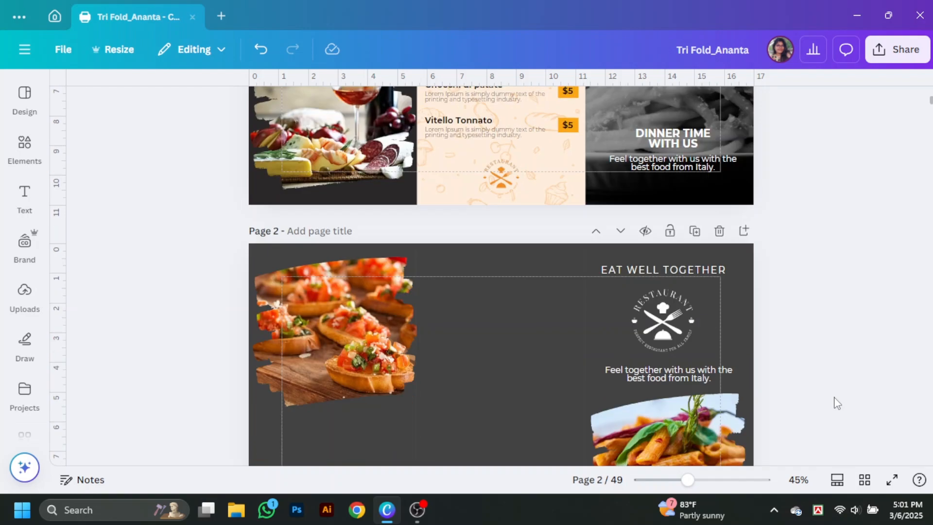
Step: Add a text box under the bruschetta photo reading 'Life Is A combination of magic and Pasta'
scroll(422, 252, down, 3)
drag(677, 237, 343, 299)
double_click(346, 300)
text(Life Is A combination)
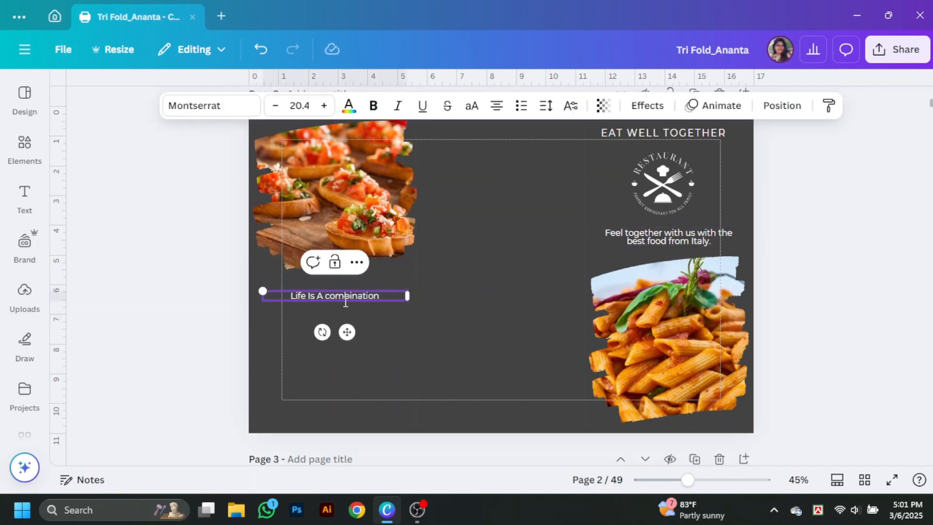
text( of magic a)
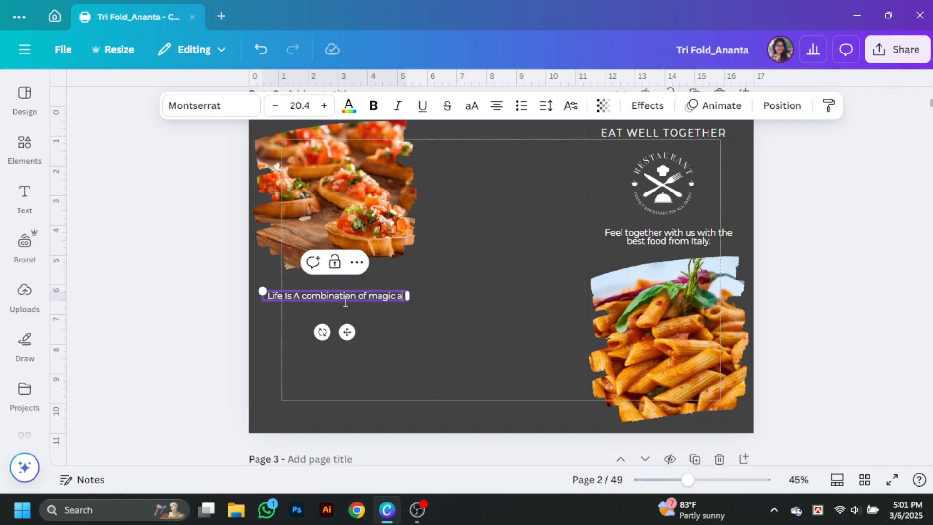
text(nd Pasta)
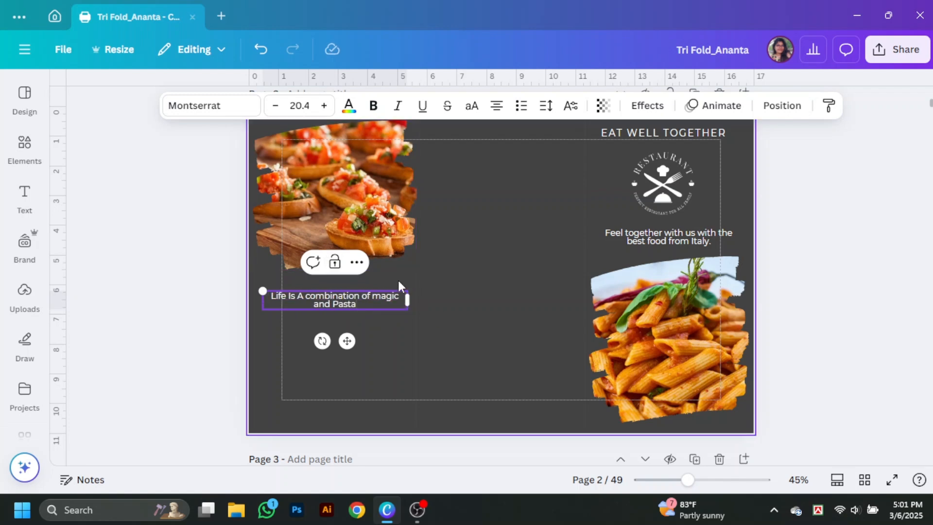
Step: Enlarge the tagline and set it in Lucida Calligraphy with line spacing 1.28
click(324, 105)
click(324, 105)
click(324, 105)
click(324, 105)
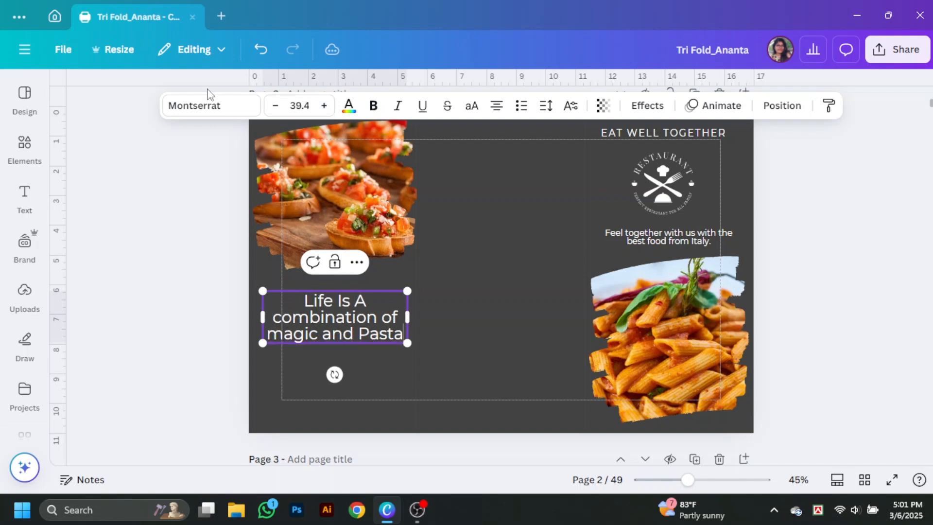
click(211, 106)
scroll(129, 312, up, 5)
scroll(146, 330, down, 3)
click(139, 289)
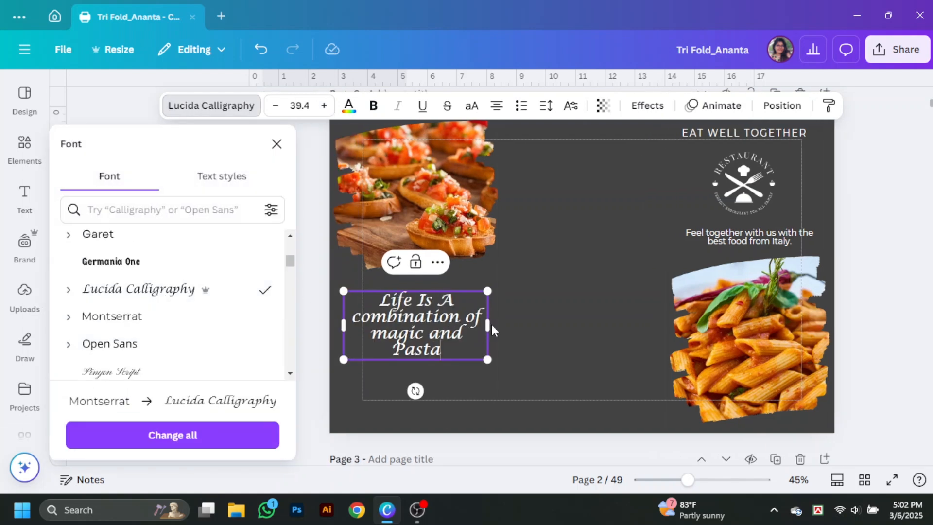
click(546, 105)
drag(506, 210, 515, 212)
click(545, 327)
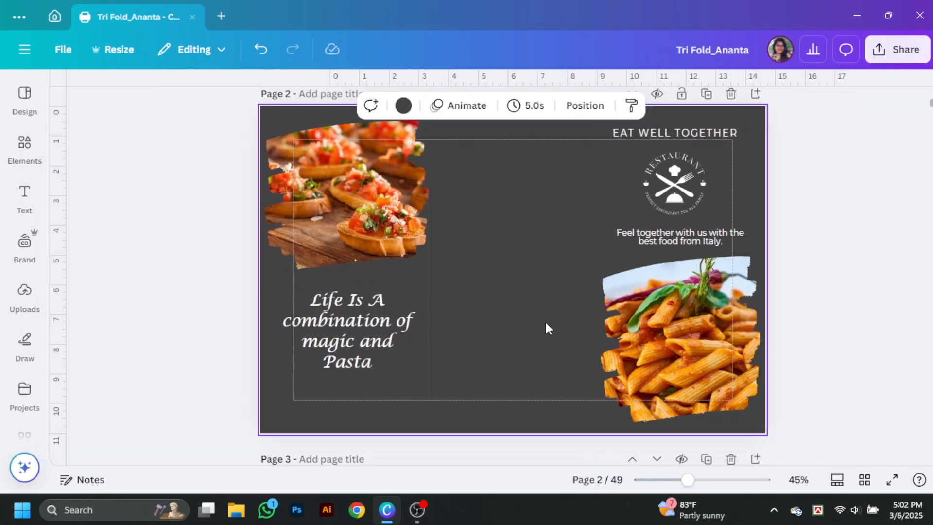
Step: Shrink the tagline box slightly and review its colour options
click(336, 327)
mouse_move(408, 368)
mouse_down()
mouse_move(414, 375)
mouse_move(396, 367)
mouse_up()
click(348, 106)
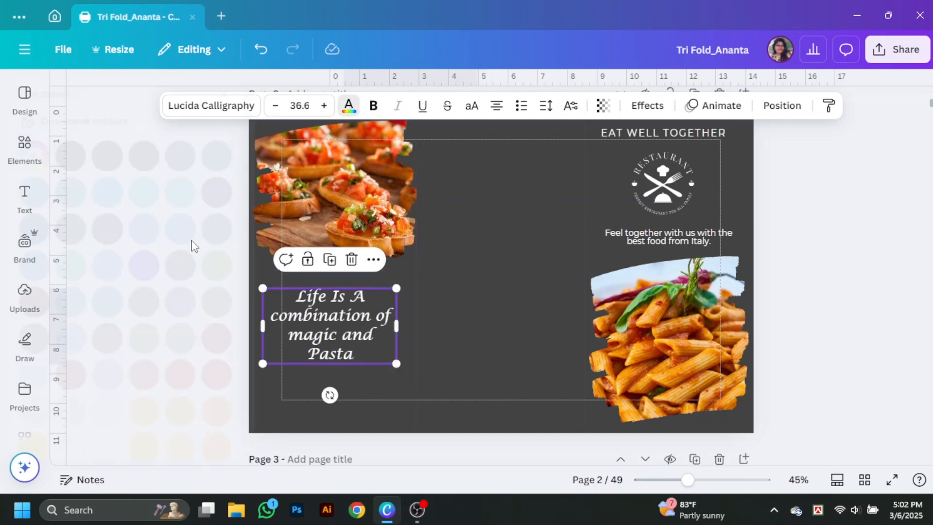
scroll(225, 371, down, 4)
click(612, 324)
click(372, 268)
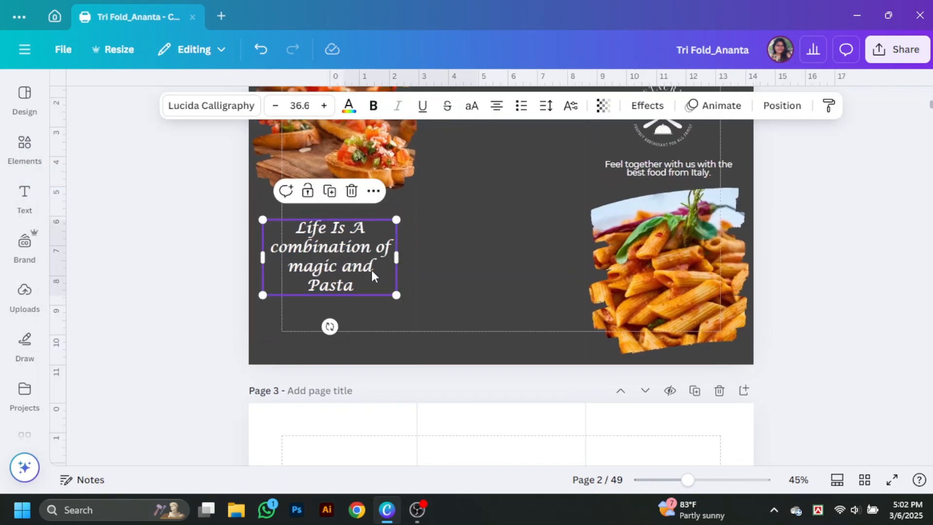
click(529, 334)
scroll(506, 292, up, 3)
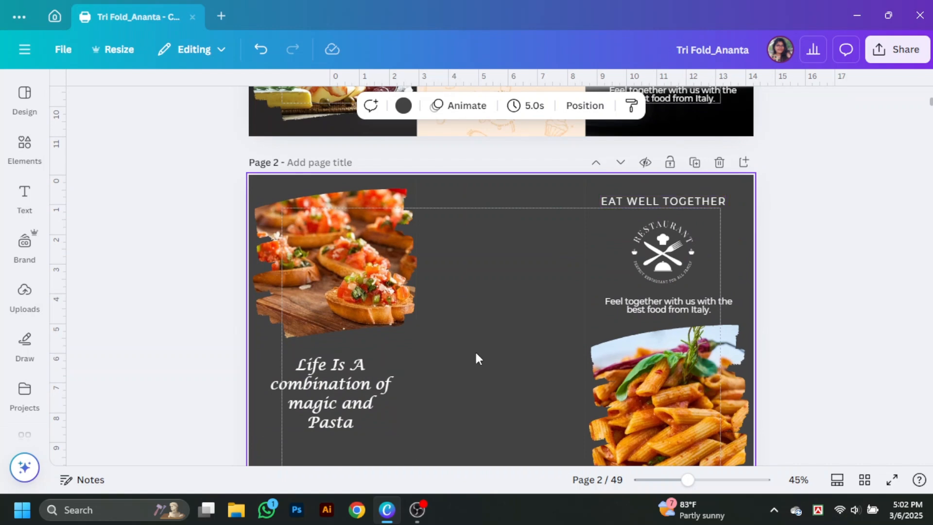
Step: Copy EAT WELL TOGETHER into the middle panel and retype it as CONTACT US
drag(684, 203, 530, 215)
double_click(545, 219)
text(CONTAC)
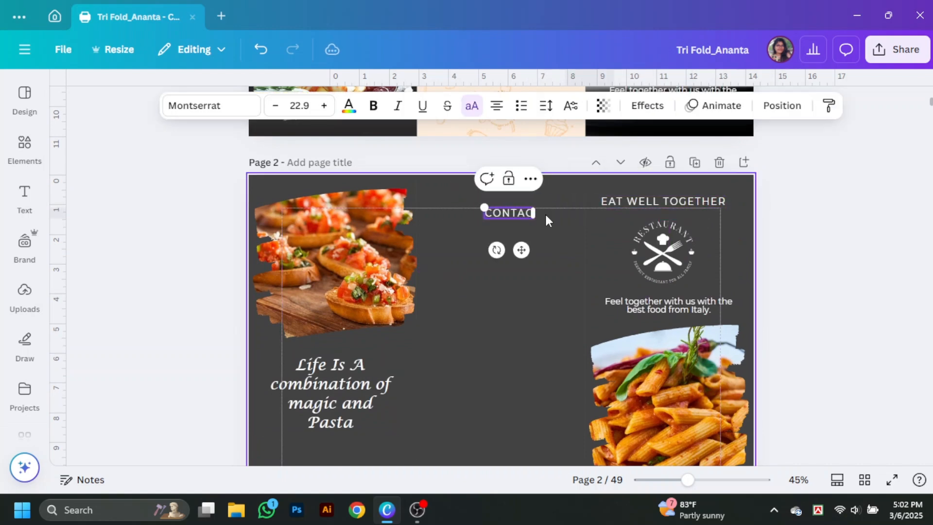
text(T US)
click(543, 256)
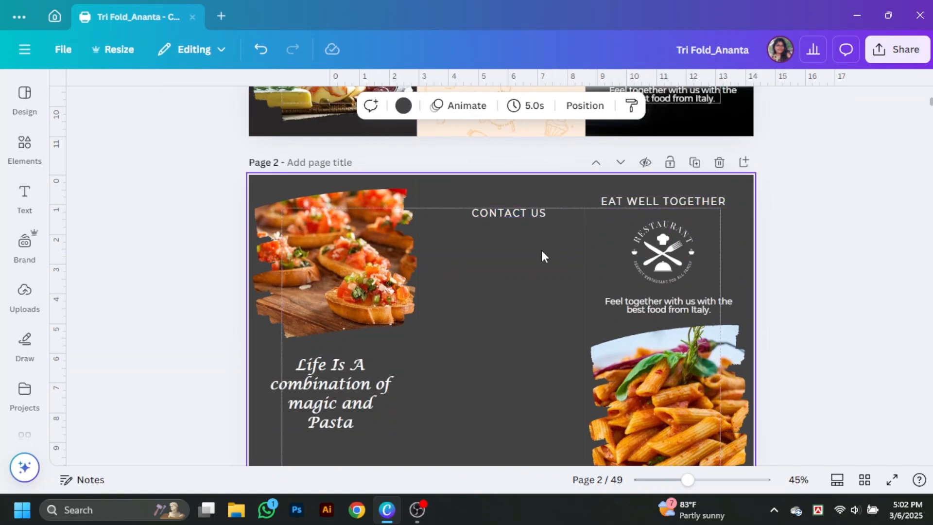
Step: Make CONTACT US bold, enlarge it and centre it in the middle panel
click(529, 214)
click(373, 106)
click(437, 167)
click(514, 215)
drag(471, 207, 433, 203)
click(491, 243)
drag(516, 215, 526, 213)
Step: Set the 'Feel together with us' text's line spacing to 1.16
click(668, 305)
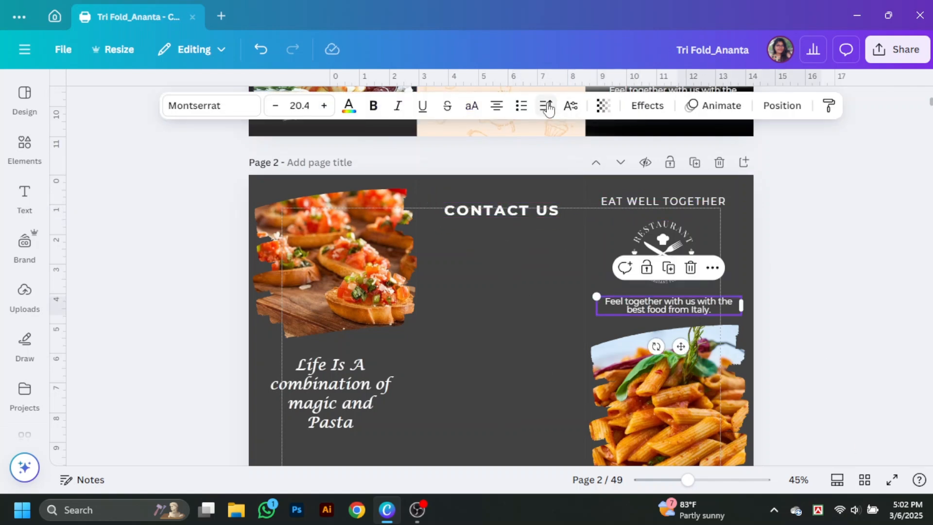
click(546, 105)
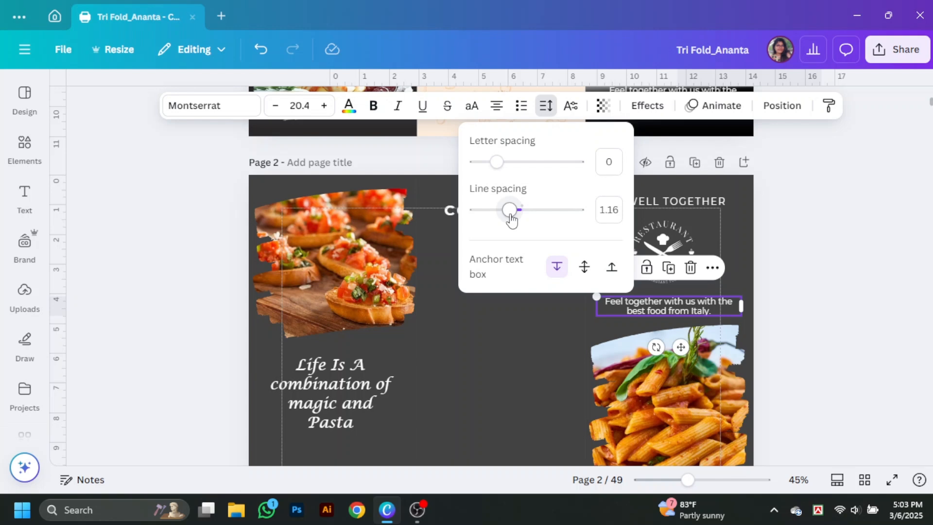
scroll(863, 342, up, 8)
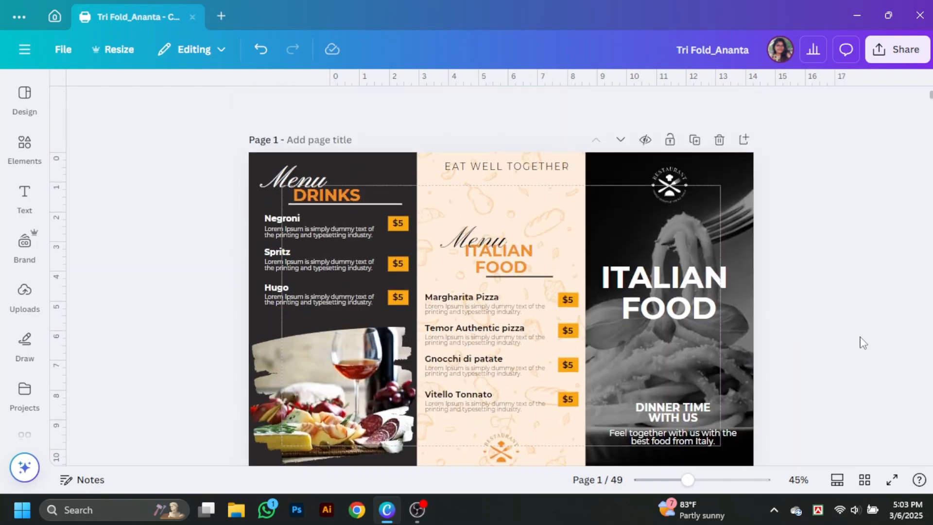
scroll(860, 340, down, 6)
Step: Add location pin, phone and globe graphics to page 2 from searches 'loc', 'phone' and 'web'
click(24, 148)
text(loc)
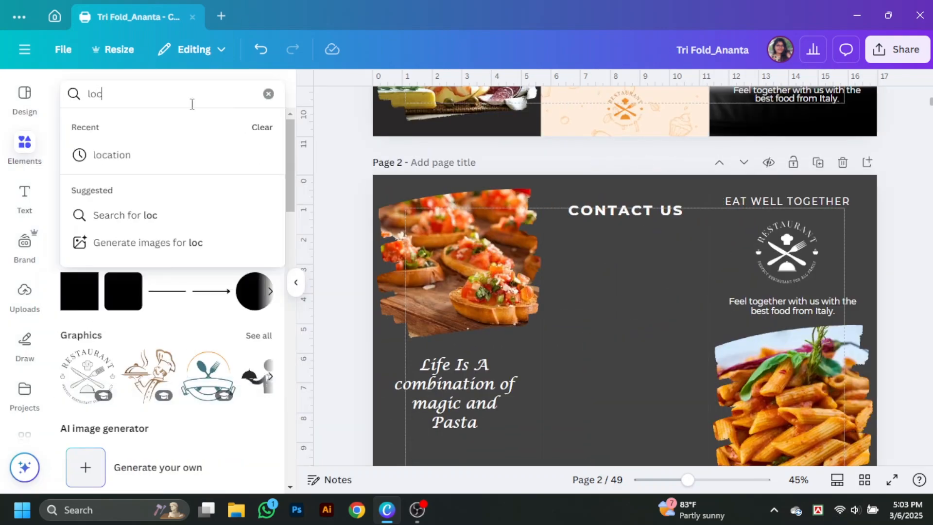
click(191, 152)
click(112, 339)
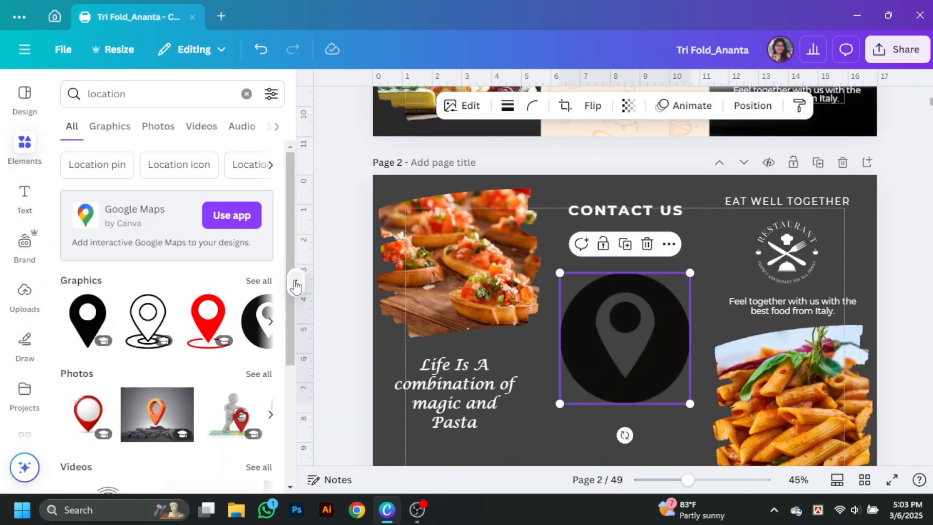
click(68, 96)
text(phone)
key(Return)
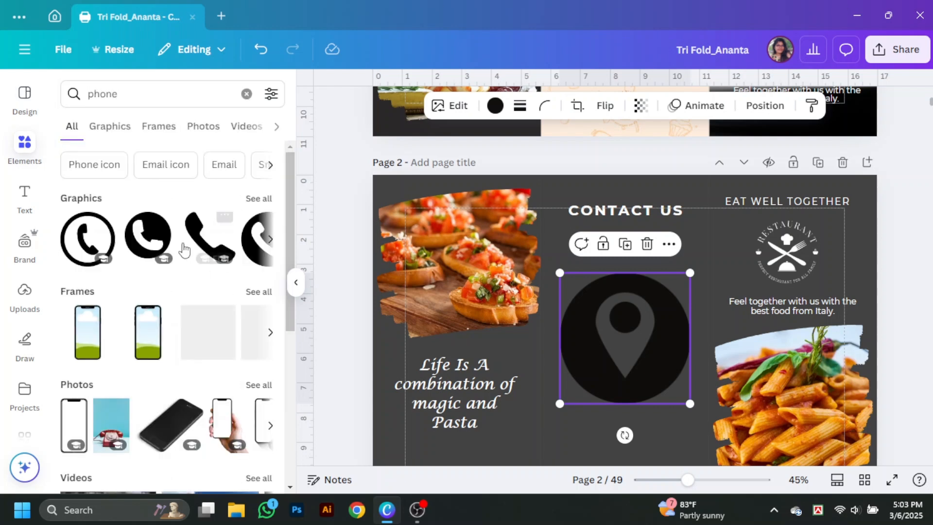
click(148, 237)
drag(116, 86, 83, 94)
text(web)
key(Return)
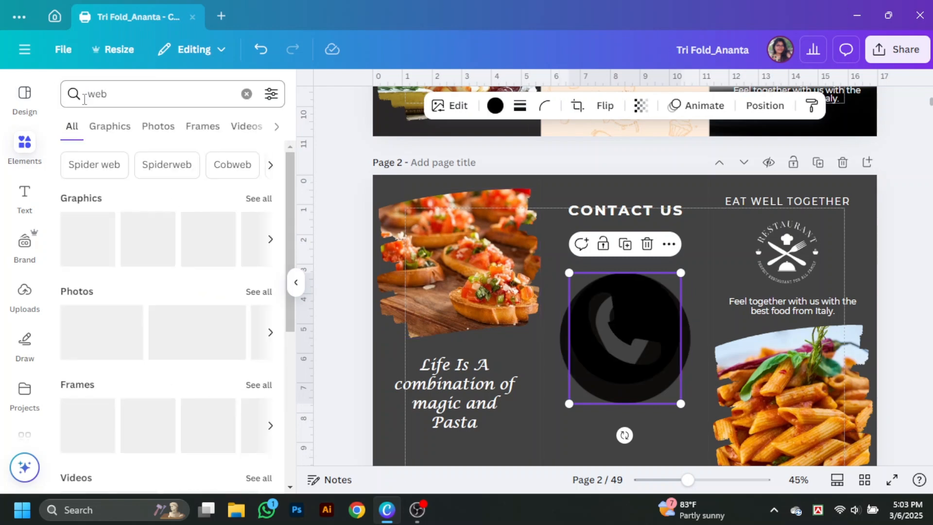
click(203, 239)
Step: Shrink the three overlapping contact icons together
click(295, 283)
drag(444, 259, 538, 394)
drag(580, 408, 507, 434)
click(508, 317)
Step: Spread the pin, phone and globe icons into a vertical column on page 2
drag(445, 296, 516, 373)
drag(452, 288, 501, 254)
scroll(515, 284, down, 1)
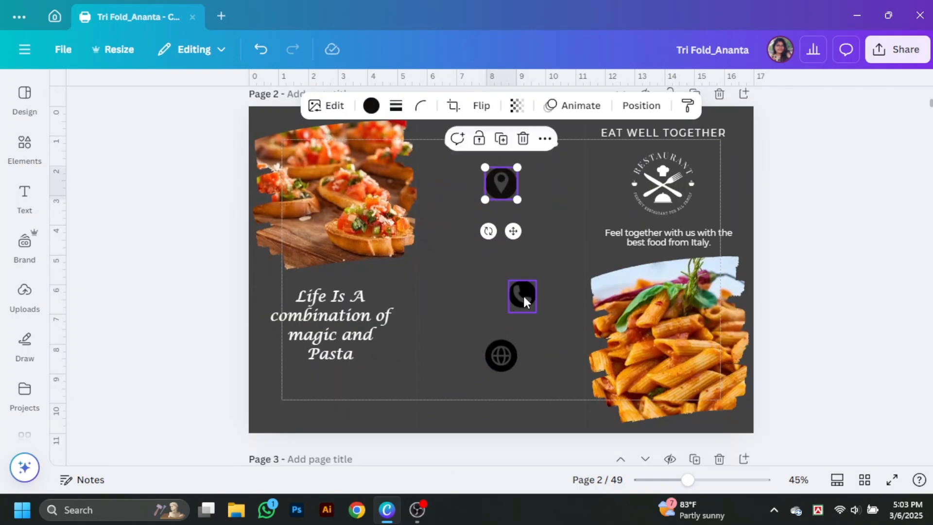
scroll(506, 304, down, 1)
mouse_move(523, 296)
mouse_down()
mouse_move(504, 294)
mouse_move(515, 307)
mouse_up()
scroll(515, 311, up, 3)
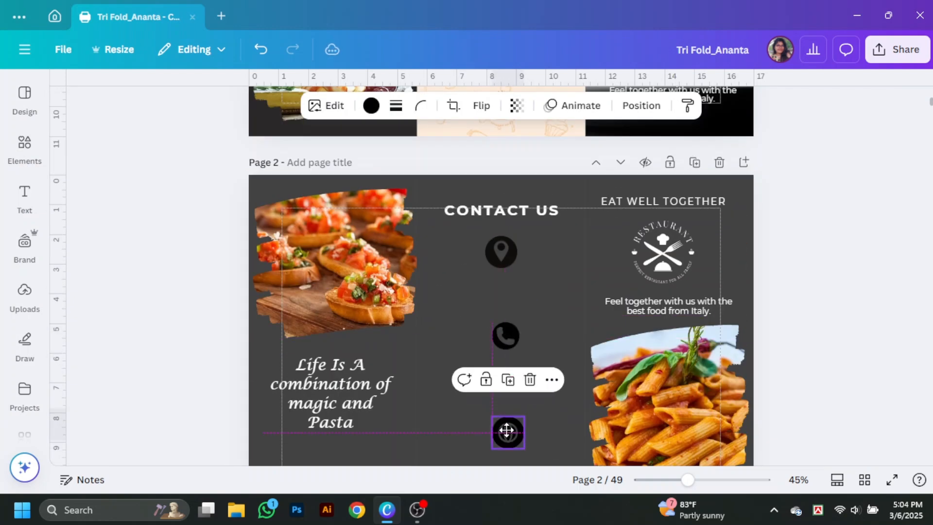
scroll(540, 353, up, 5)
scroll(525, 320, down, 6)
click(727, 354)
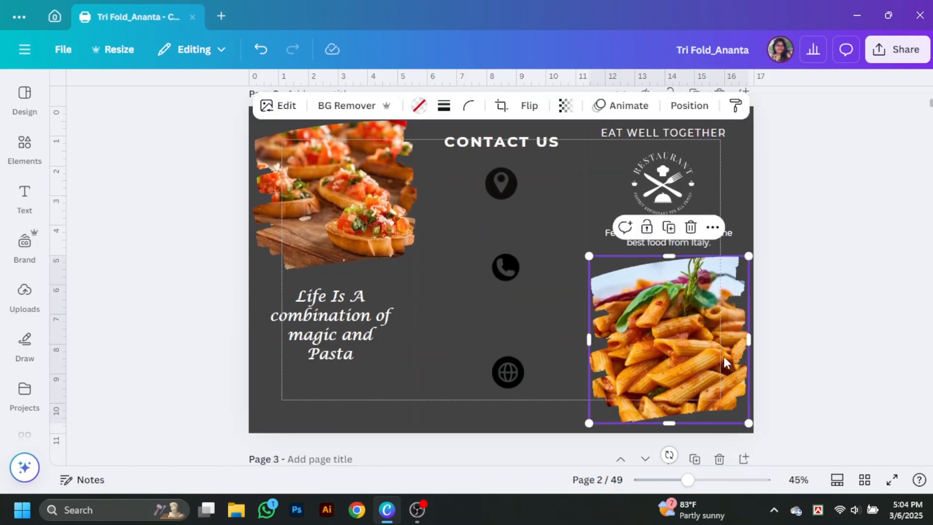
scroll(866, 372, up, 1)
click(867, 372)
scroll(808, 406, down, 1)
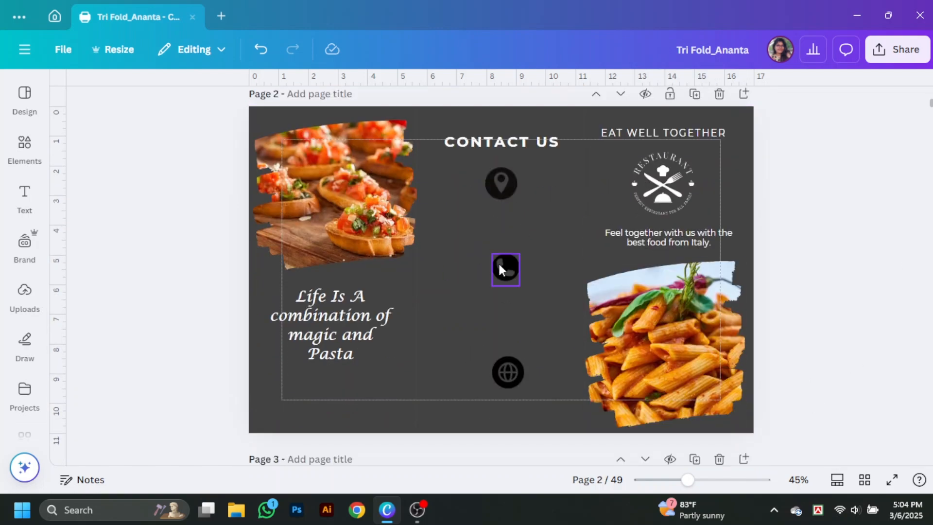
Step: Make the location pin, phone and globe icons white
click(500, 181)
click(369, 104)
click(221, 364)
click(586, 267)
click(221, 364)
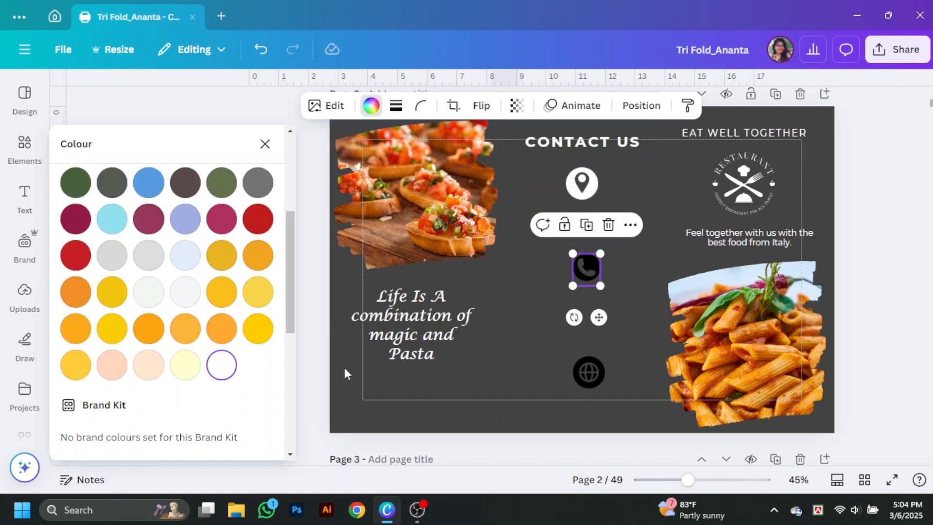
click(588, 371)
click(223, 366)
Step: Shrink the three white icons together into a narrower column
click(581, 220)
drag(464, 162, 512, 327)
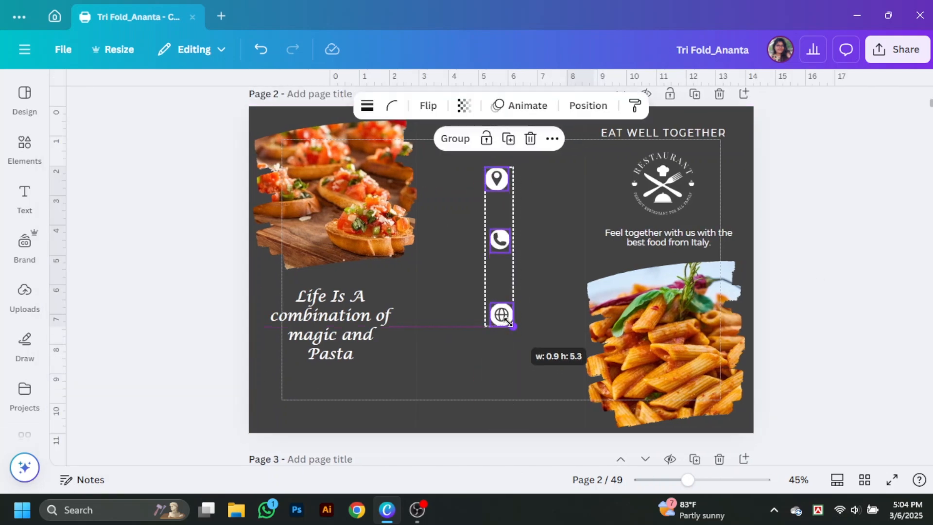
click(815, 226)
click(496, 180)
drag(688, 480, 708, 480)
Step: Place a copy of the tagline under the pin icon and enter the street address
scroll(555, 326, up, 1)
drag(486, 328, 495, 328)
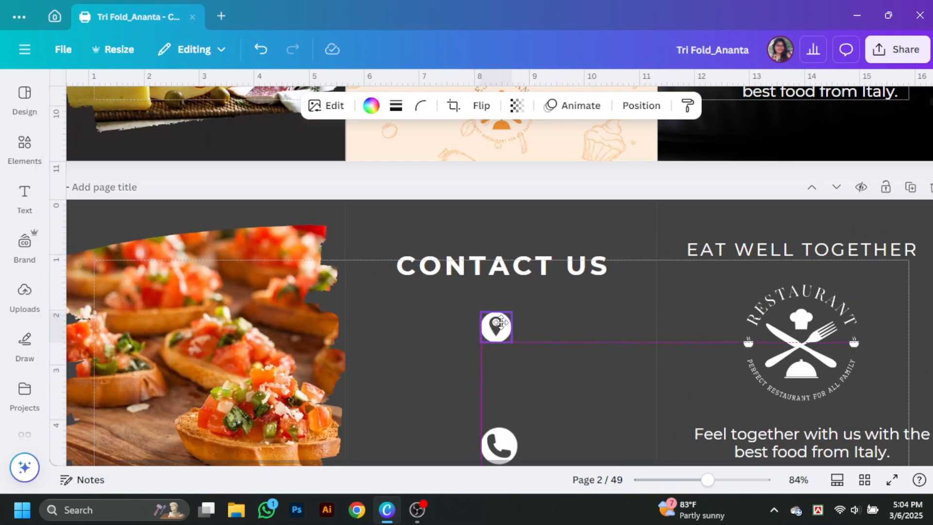
scroll(583, 320, down, 3)
drag(764, 308, 479, 234)
double_click(478, 234)
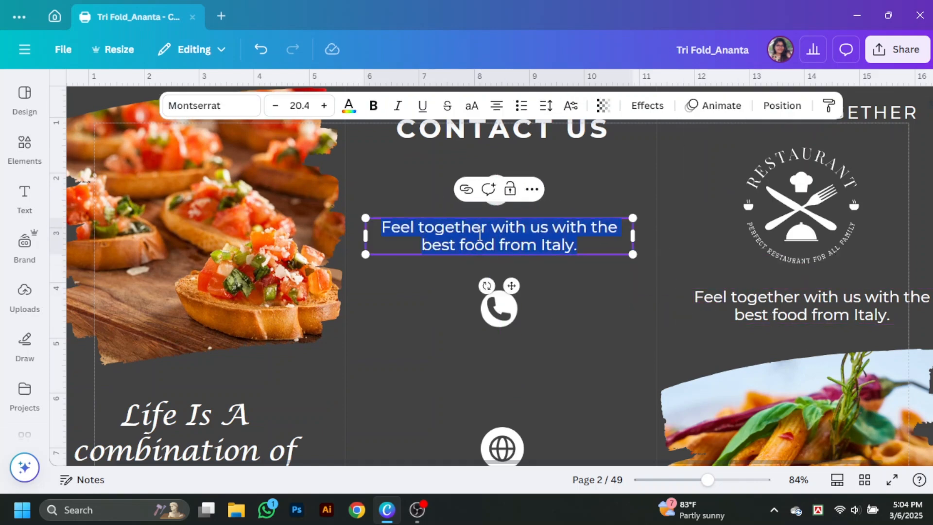
text(123, London)
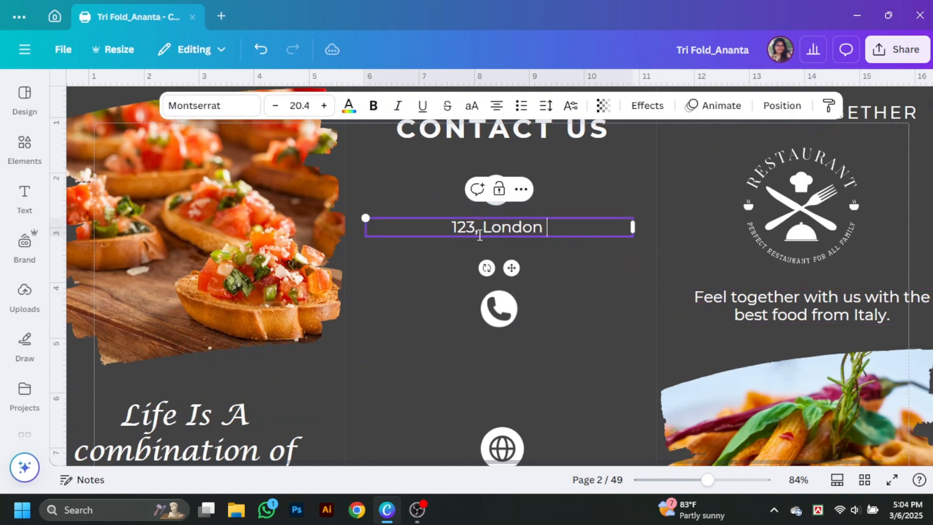
text( Street ,London)
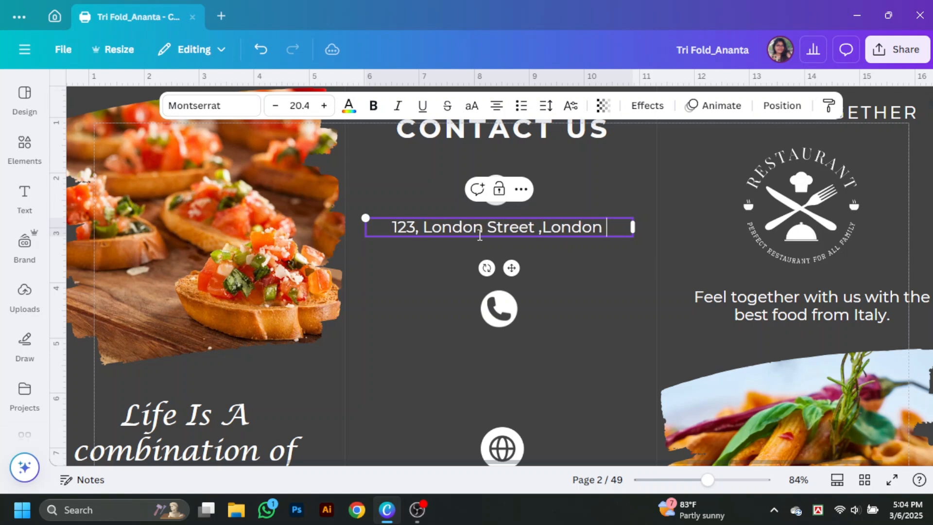
click(551, 243)
Step: Copy the address text under the phone icon and enter two phone numbers
drag(552, 227, 549, 375)
double_click(553, 349)
double_click(549, 375)
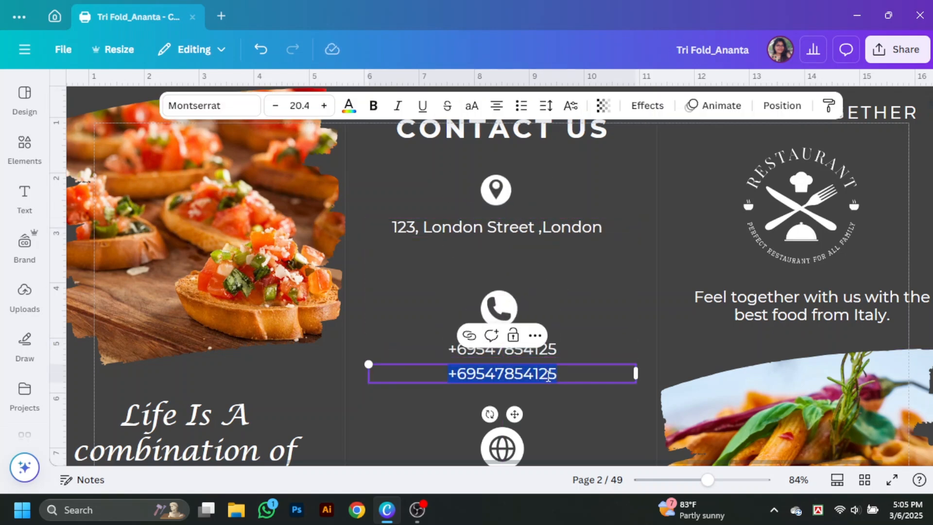
text(+965874)
scroll(558, 376, down, 3)
click(557, 376)
drag(512, 242, 514, 366)
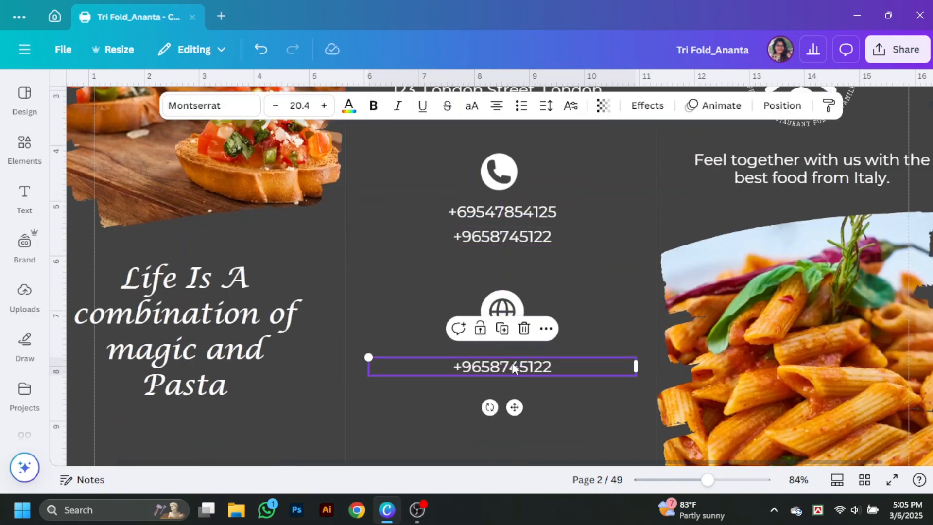
Step: Turn the text under the globe icon into the e-mail address with a lowercase first letter
scroll(873, 364, up, 7)
scroll(874, 364, down, 3)
scroll(873, 365, down, 3)
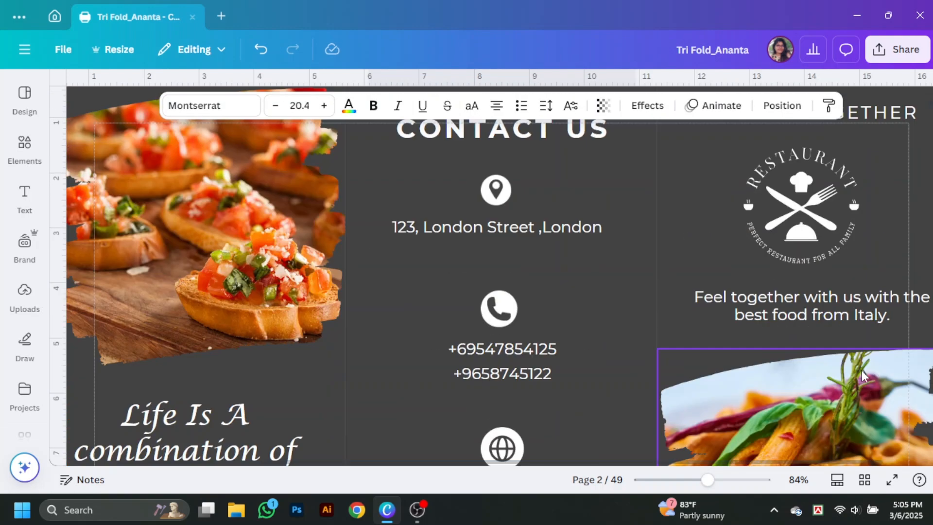
scroll(861, 370, down, 3)
double_click(533, 366)
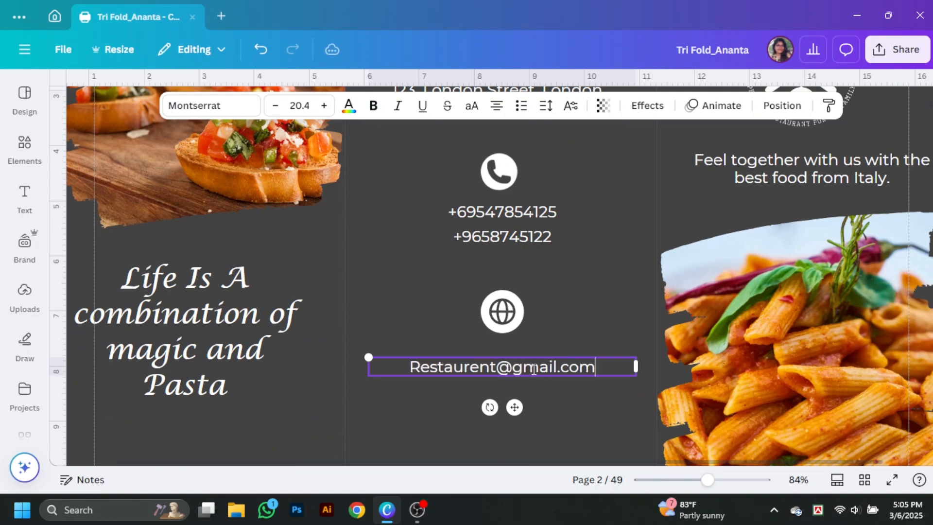
click(571, 400)
click(423, 370)
drag(421, 367, 409, 368)
text(r)
click(616, 440)
Step: Zoom out to view the whole page and bring up the Elements library
drag(706, 480, 682, 487)
click(840, 377)
scroll(841, 377, up, 5)
click(28, 150)
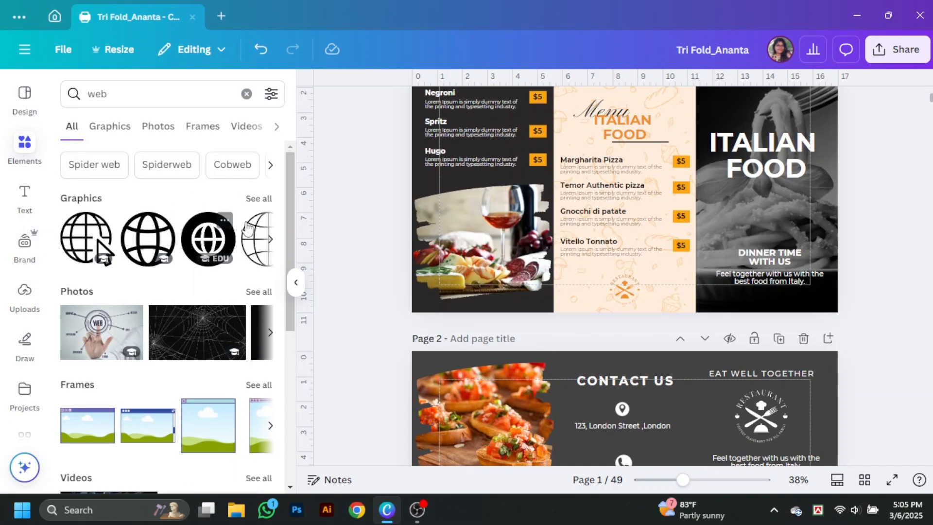
Step: Insert the food-doodle pattern from recently used elements and stretch it over page 2
click(246, 93)
click(257, 162)
scroll(253, 218, down, 5)
click(231, 223)
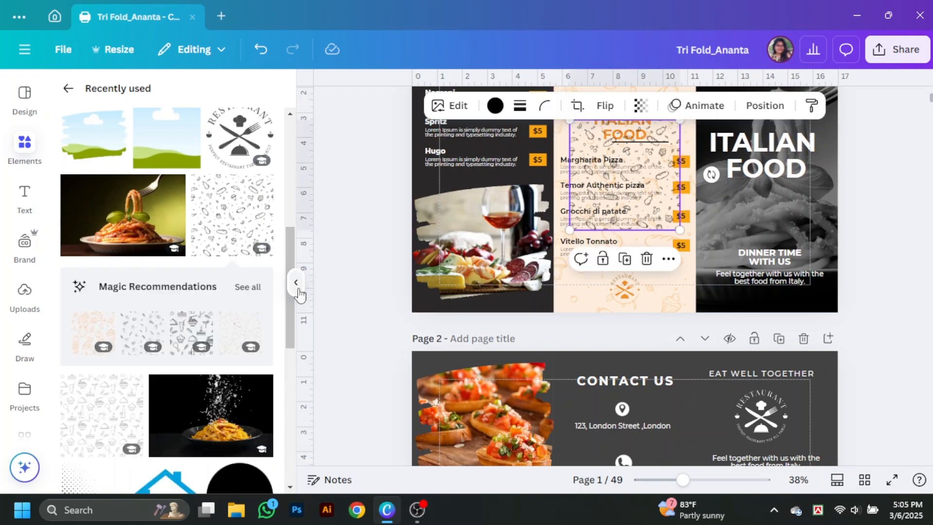
click(297, 286)
drag(502, 175, 343, 201)
scroll(485, 219, down, 4)
drag(397, 257, 804, 459)
Step: Colour the pattern orange, send it to the back and set transparency to 23
click(371, 106)
click(257, 323)
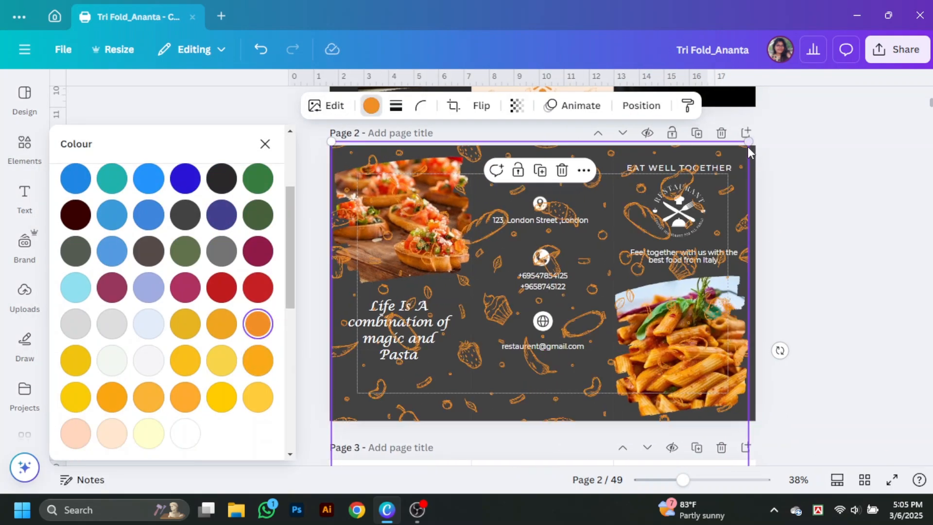
click(516, 105)
drag(544, 161, 470, 162)
right_click(564, 322)
mouse_move(631, 254)
click(456, 277)
click(517, 105)
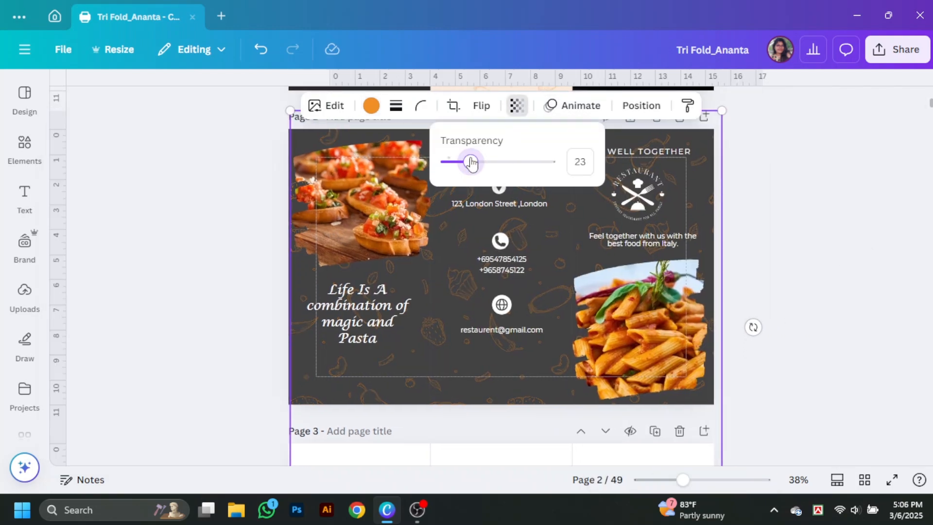
click(845, 280)
scroll(717, 261, up, 4)
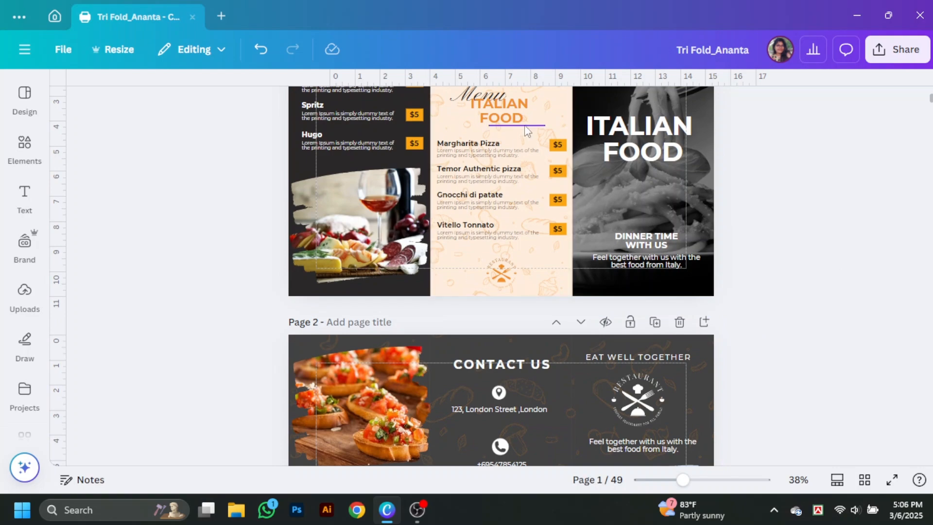
Step: Make the line under CONTACT US orange and nudge it slightly left
click(501, 373)
click(346, 105)
click(243, 429)
click(889, 279)
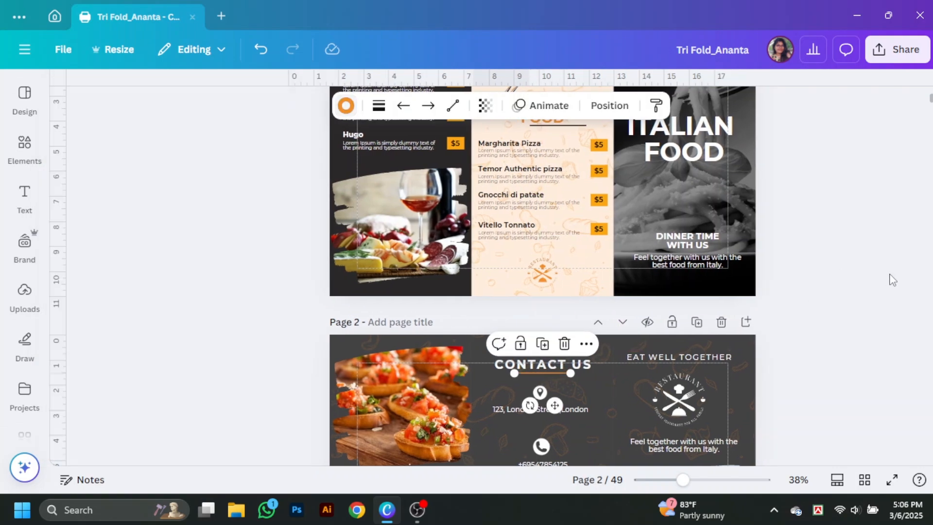
drag(501, 373, 498, 374)
click(204, 229)
scroll(906, 260, down, 6)
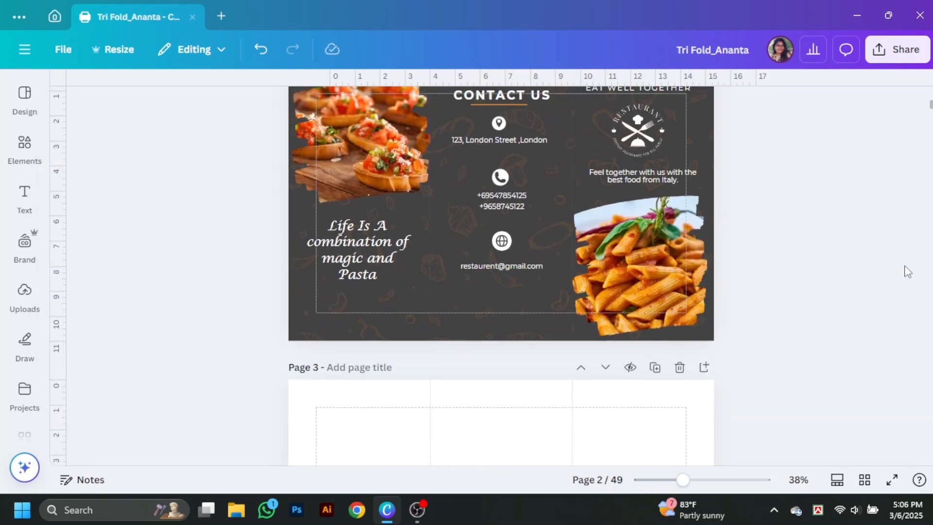
scroll(905, 260, up, 8)
scroll(907, 272, down, 1)
Step: Preview both brochure pages in full-screen presentation, then exit with Esc
click(548, 325)
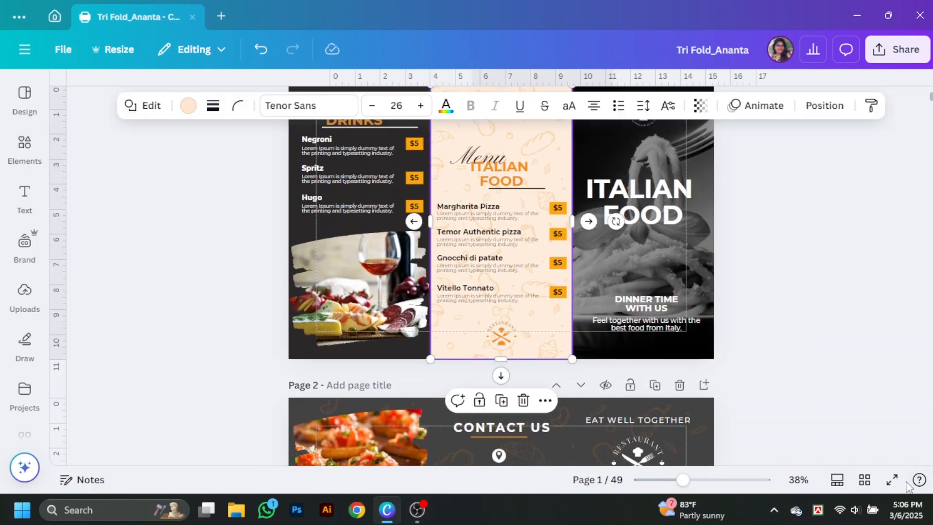
click(891, 480)
key(Right)
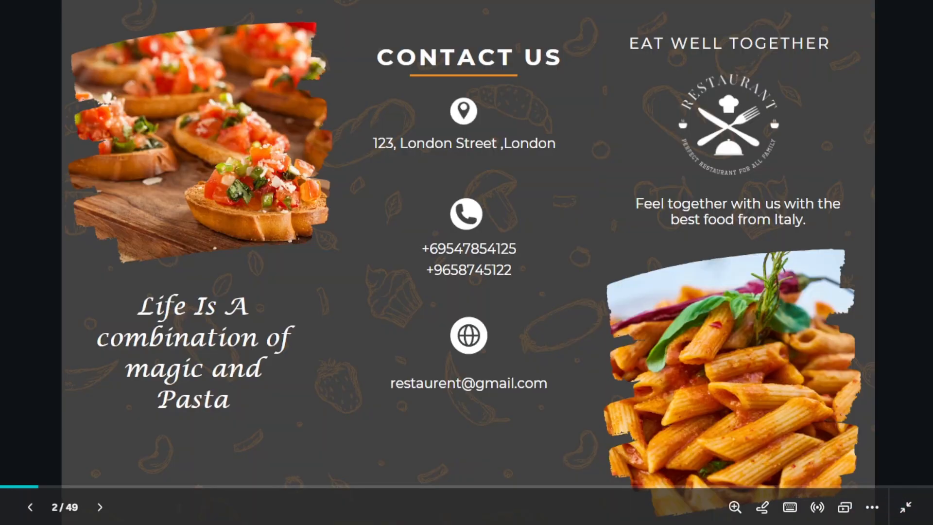
key(Left)
key(Escape)
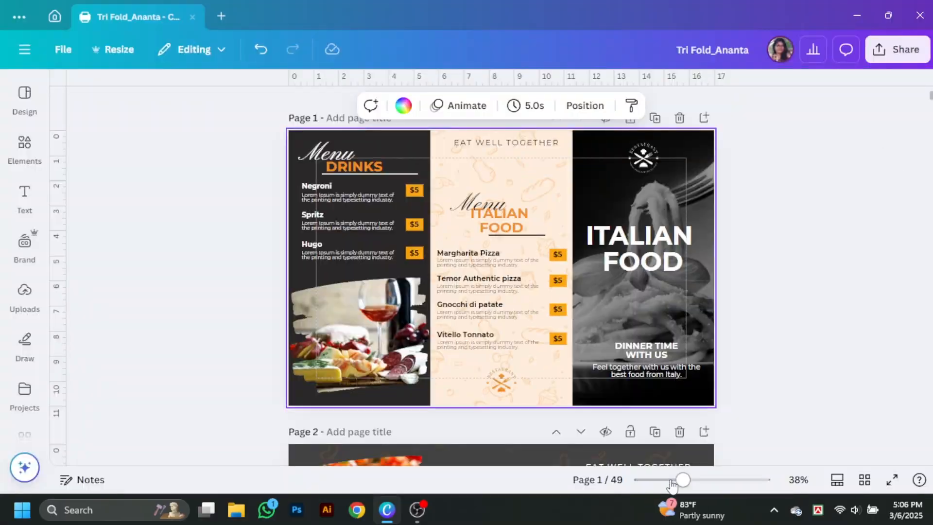